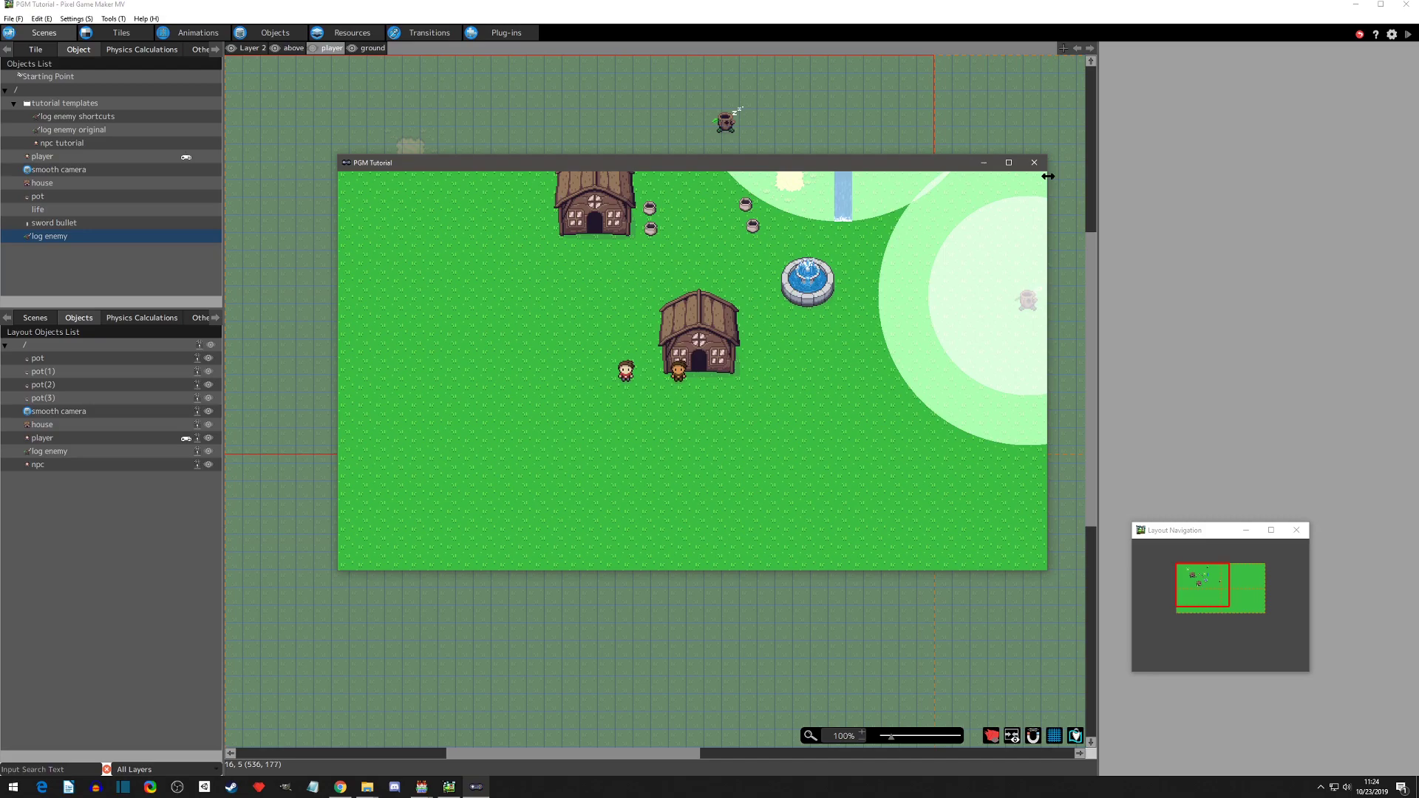
Walk the player around the NPC beside the lower house in the test play and talk to the NPC.
{"action": "key", "text": "Right"}
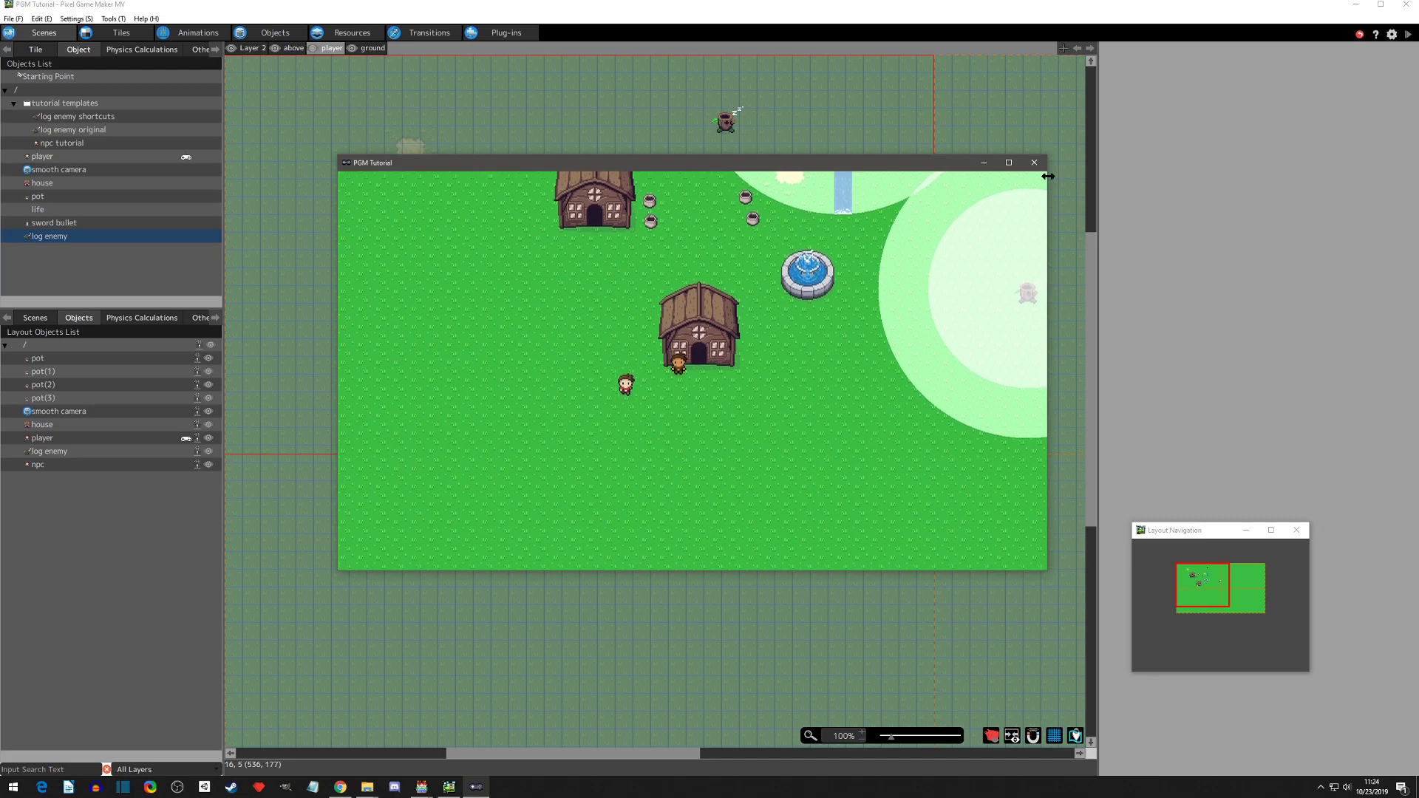
{"action": "key", "text": "Left"}
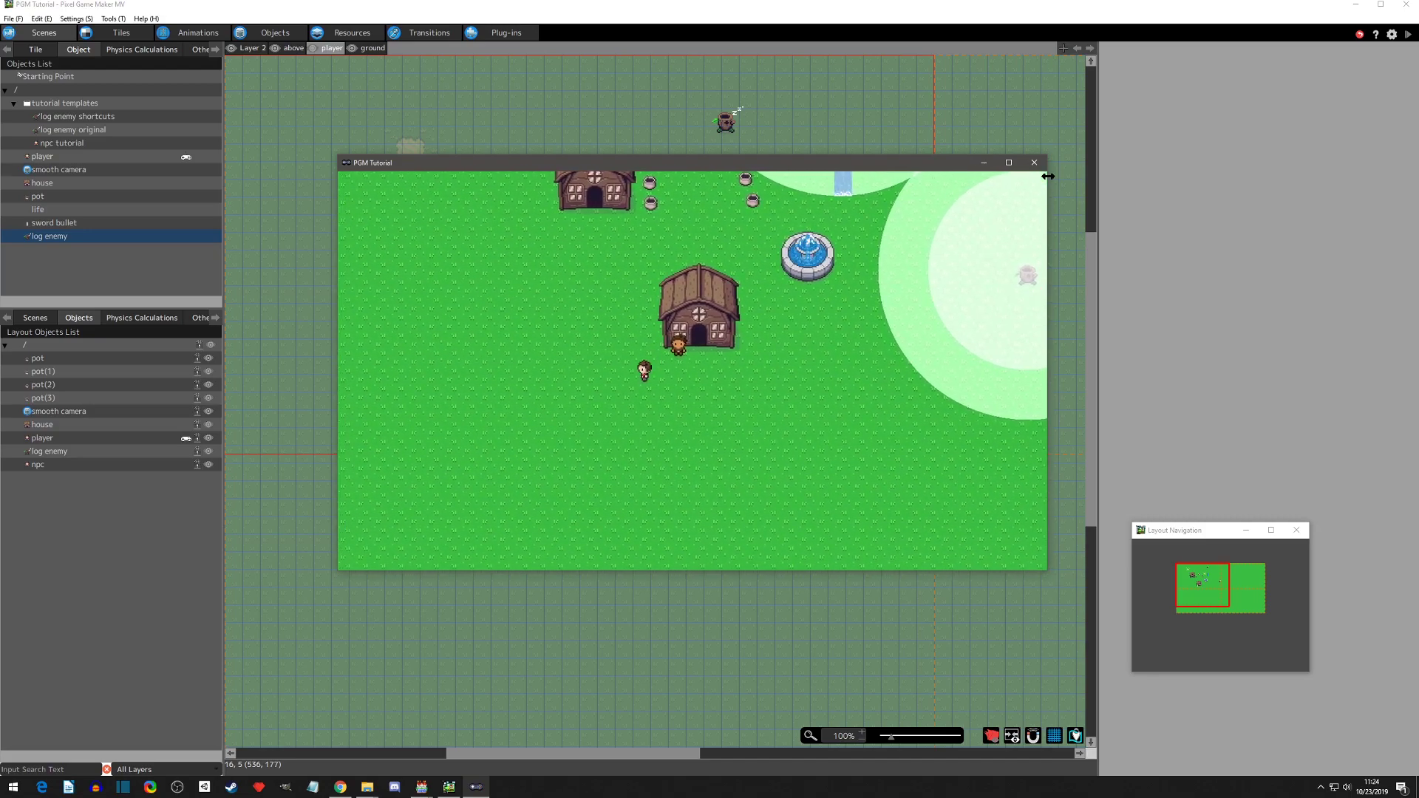
{"action": "key", "text": "Up"}
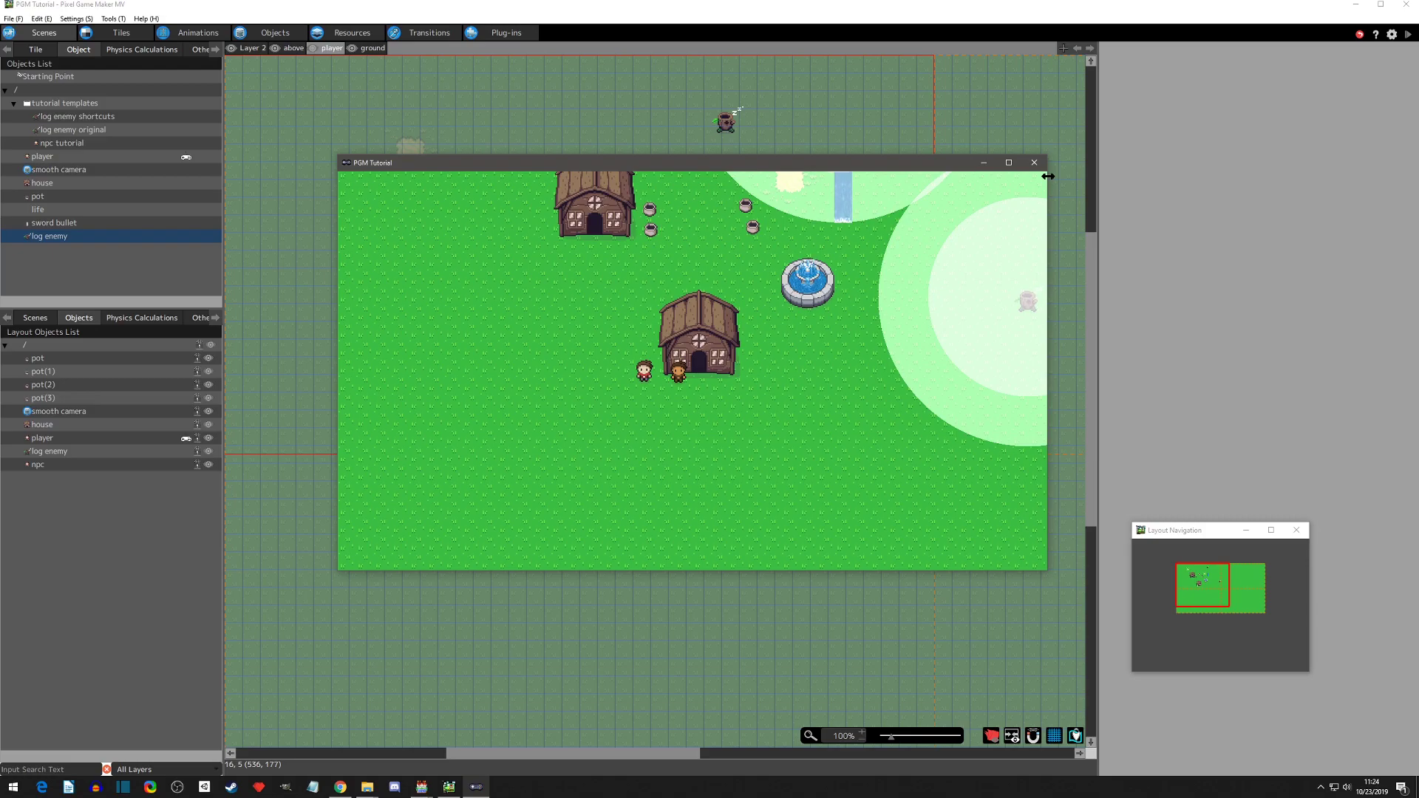
{"action": "key", "text": "Right"}
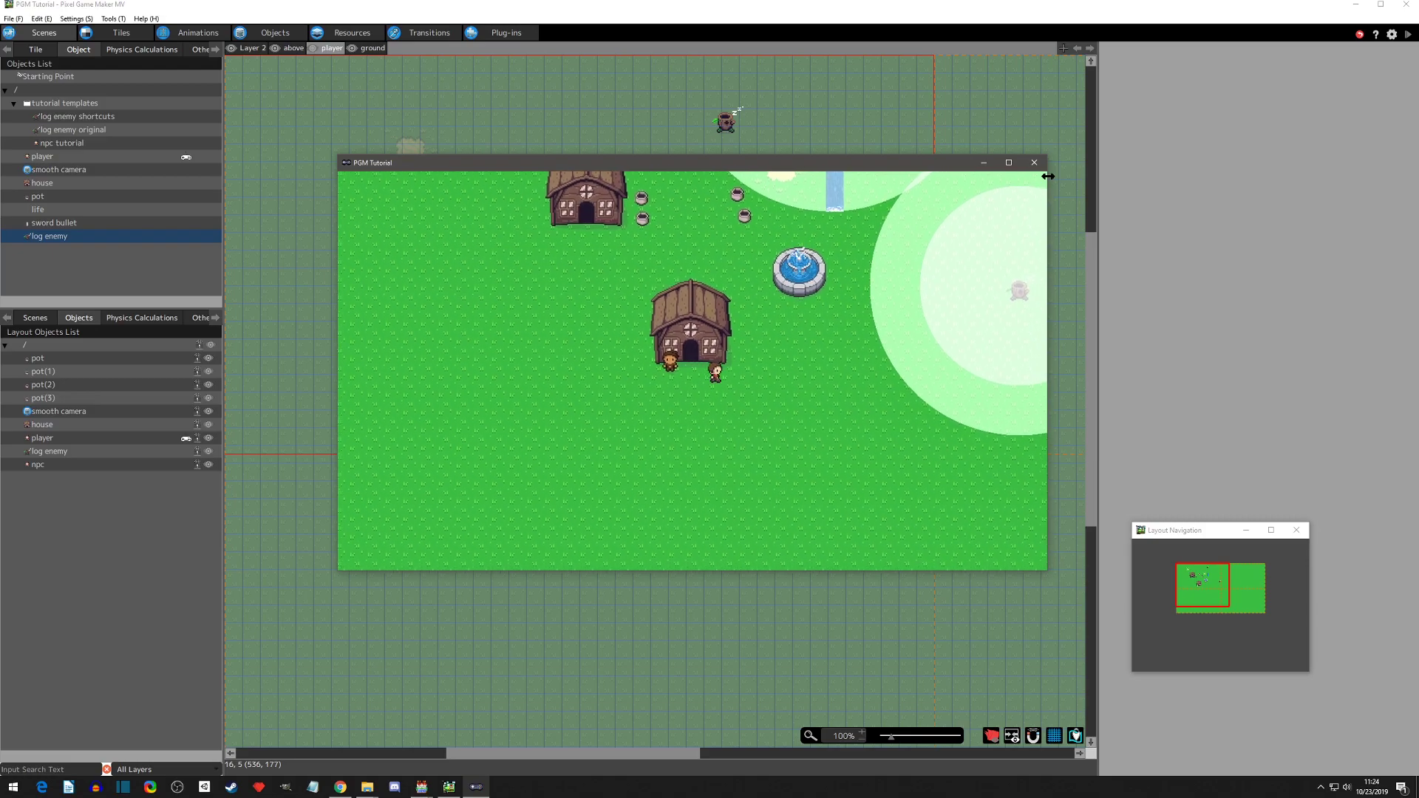
{"action": "key", "text": "Left"}
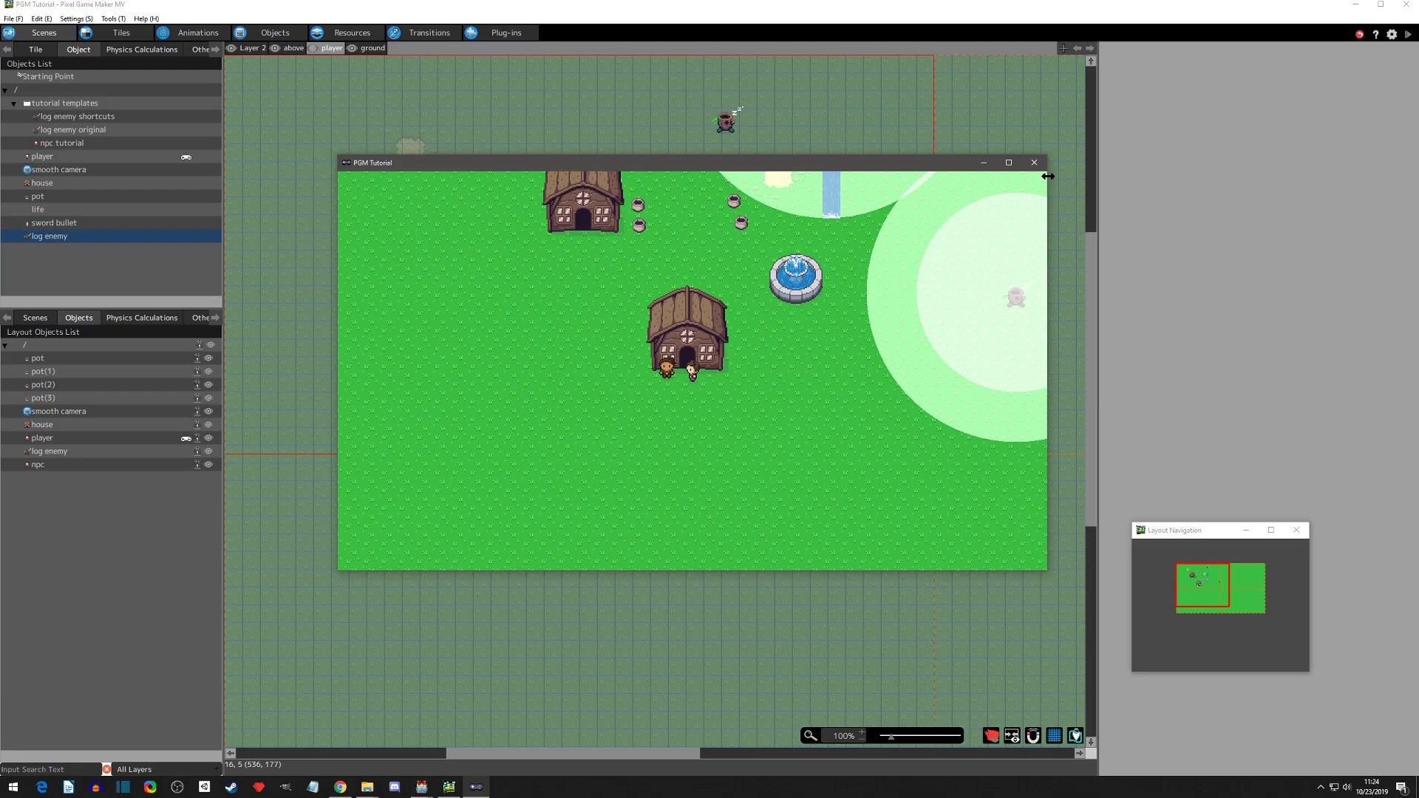
{"action": "key", "text": "Down"}
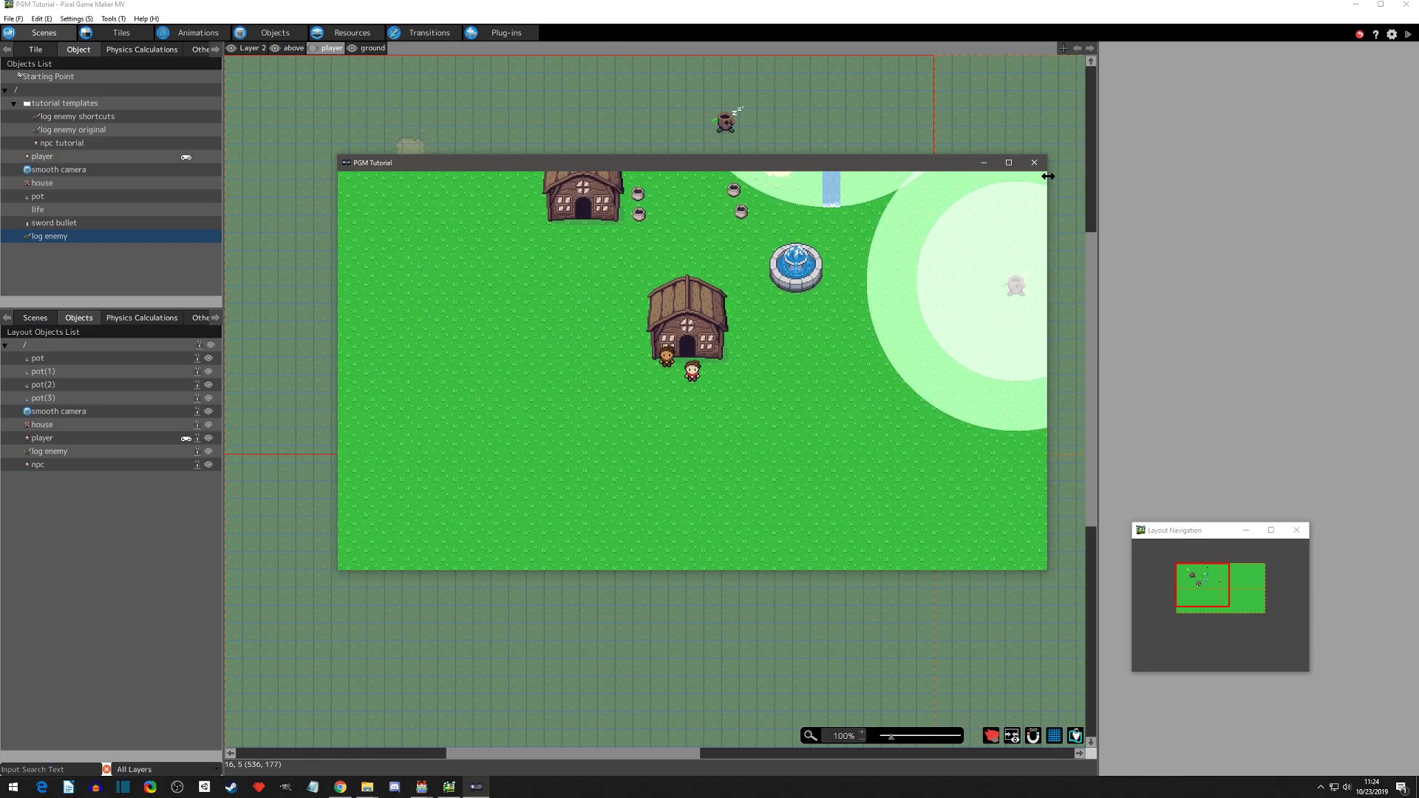
{"action": "key", "text": "Up"}
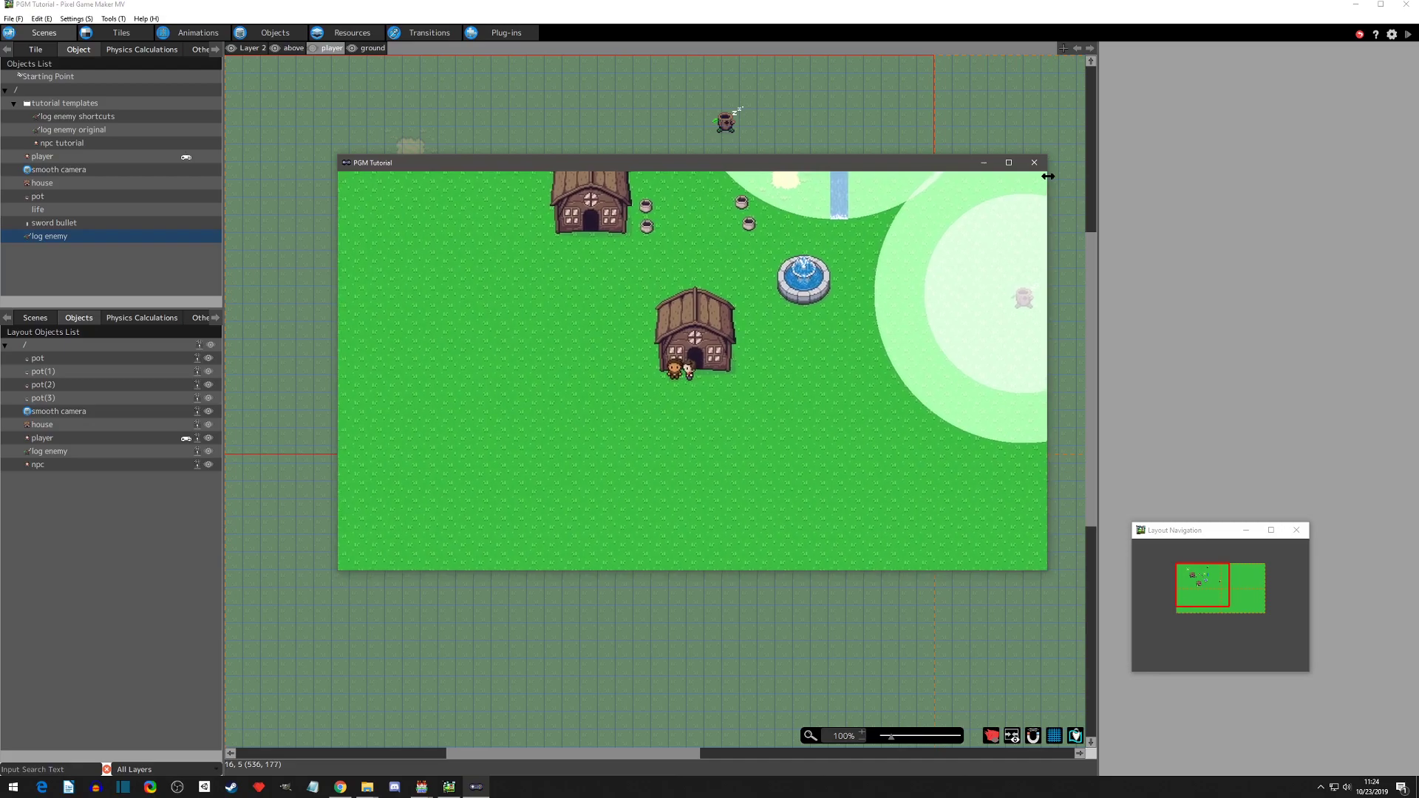
{"action": "key", "text": "Left"}
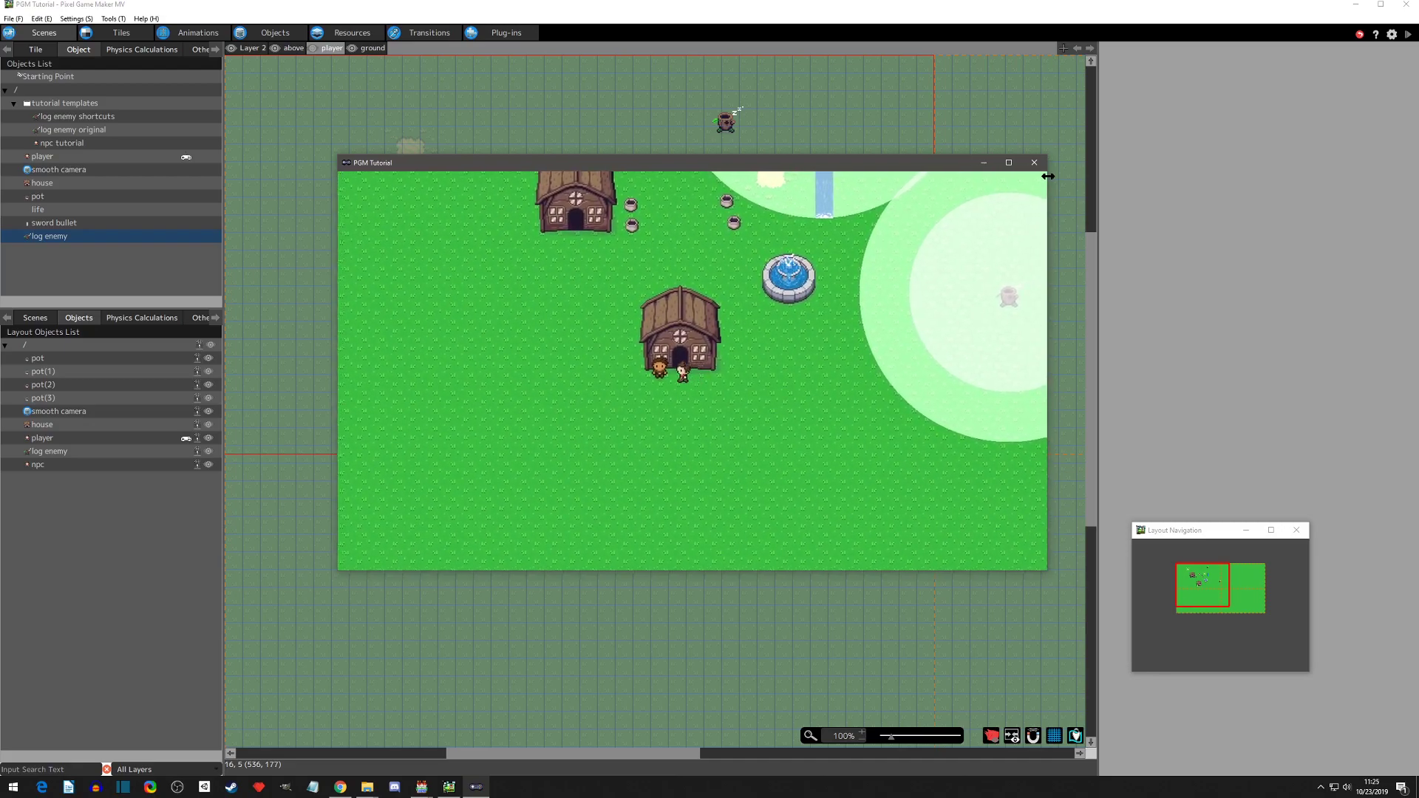
{"action": "key", "text": "Down"}
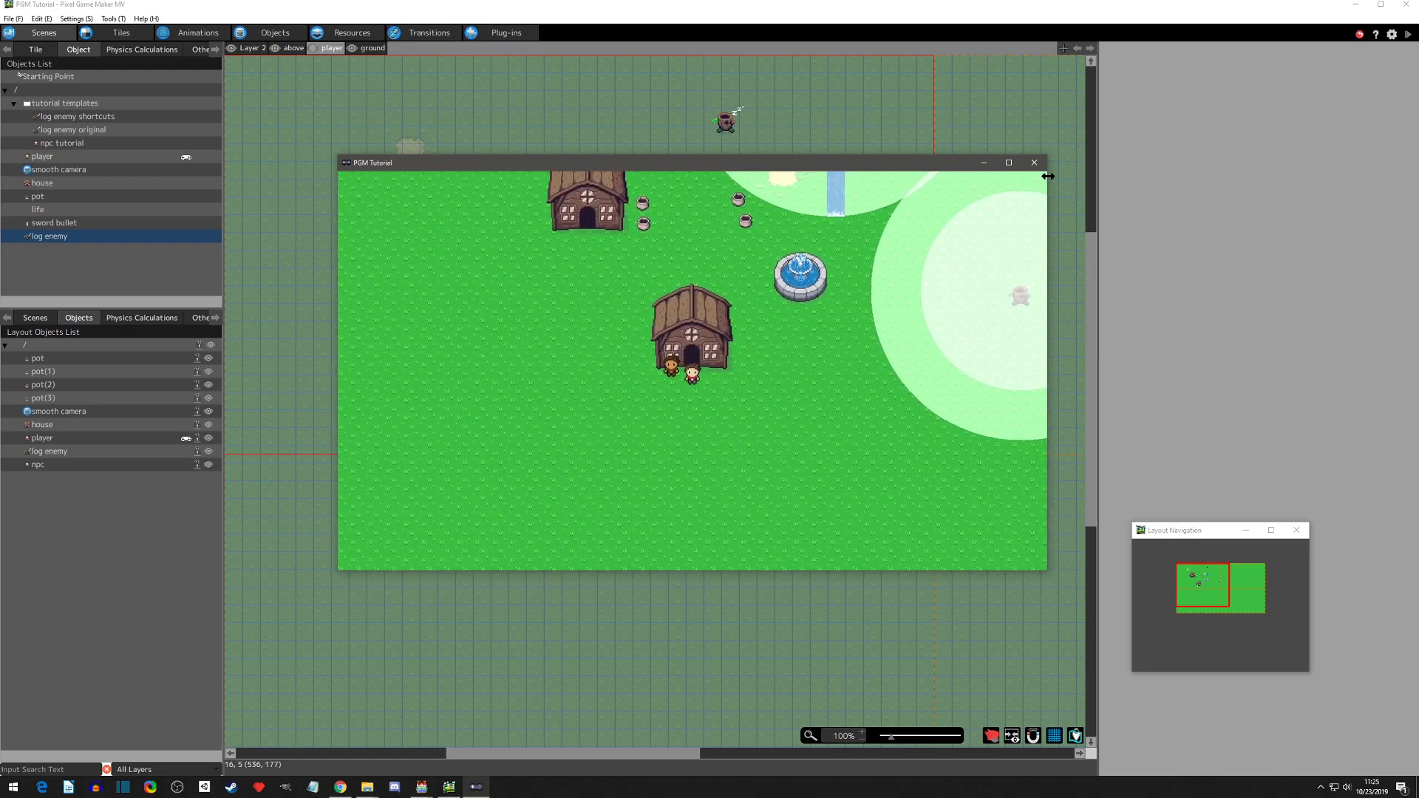
{"action": "key", "text": "Up"}
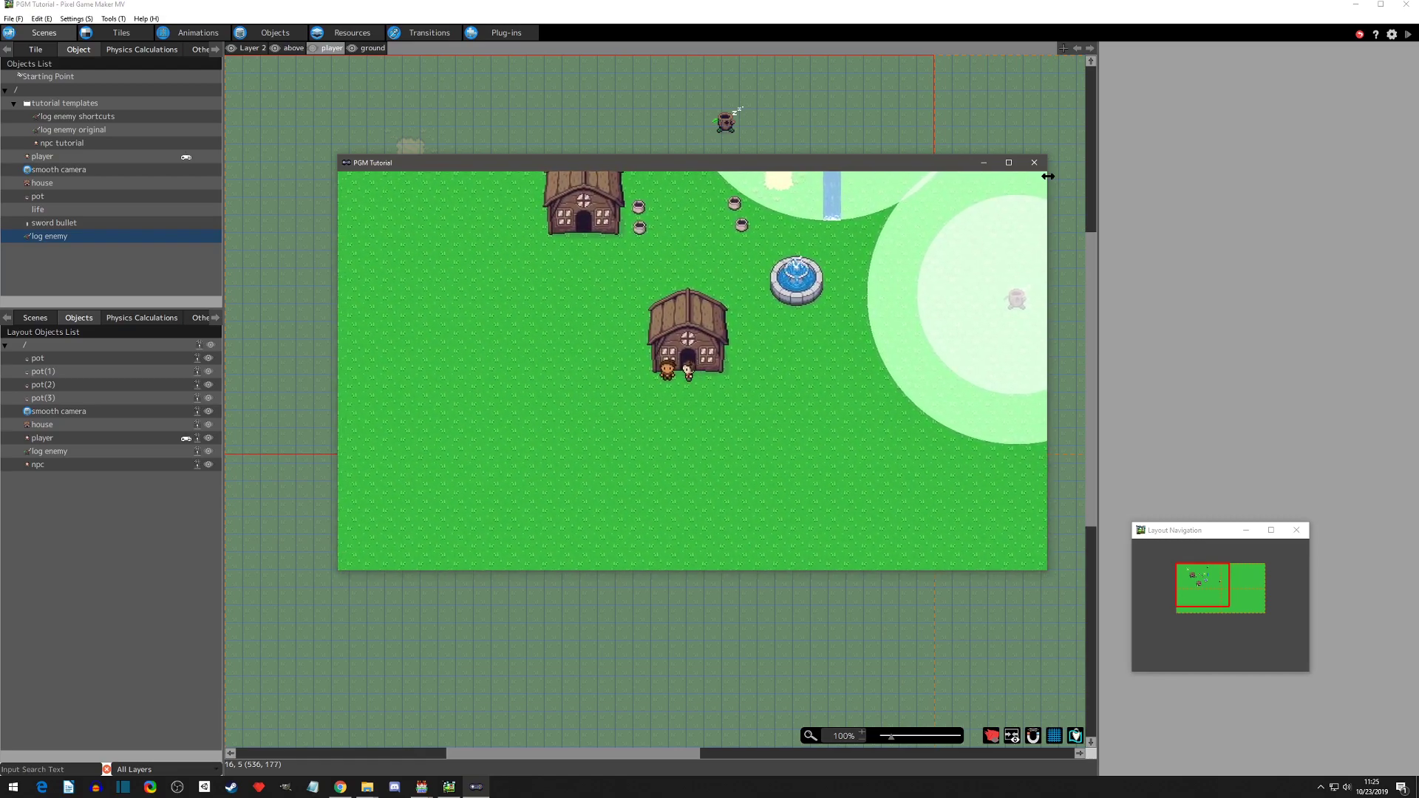
{"action": "key", "text": "Left"}
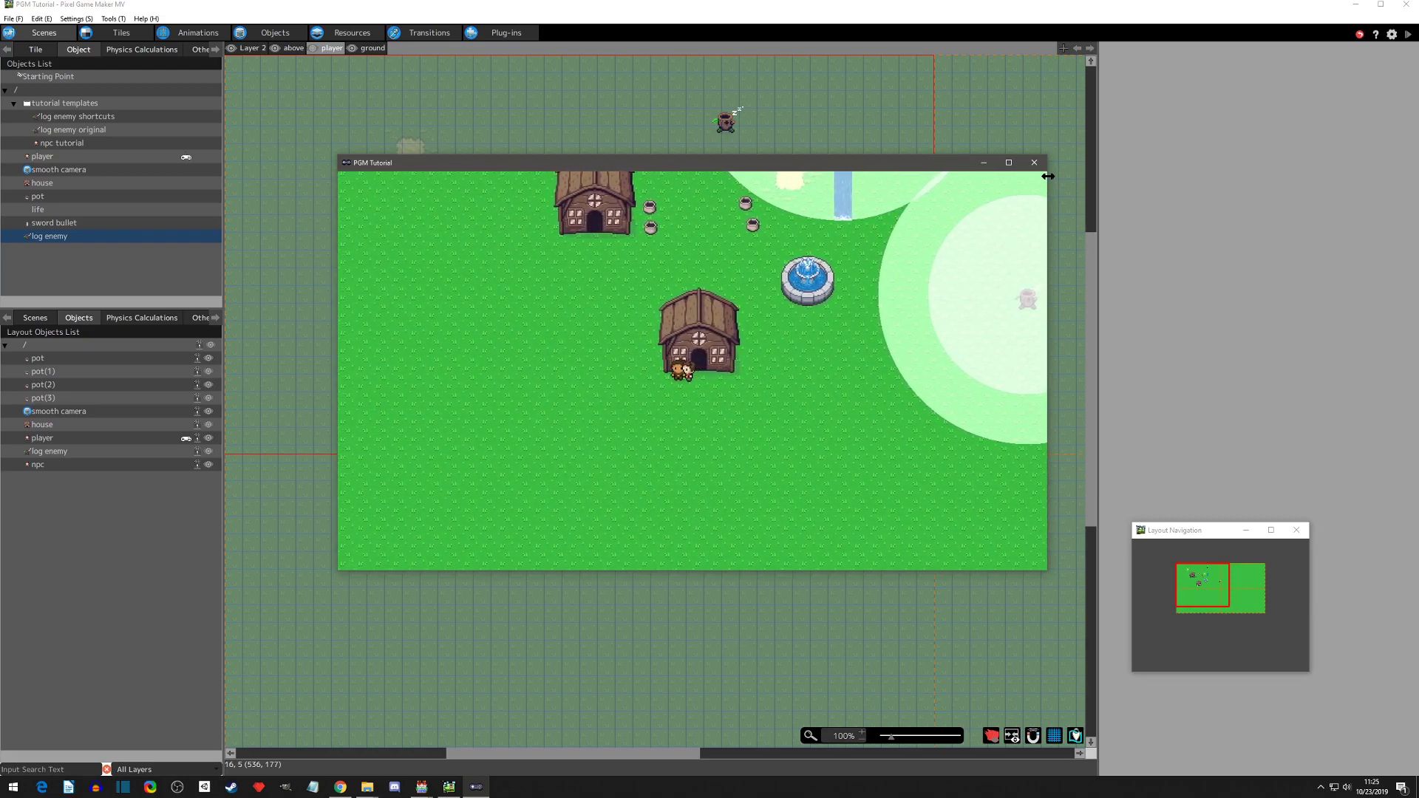
{"action": "key", "text": "z"}
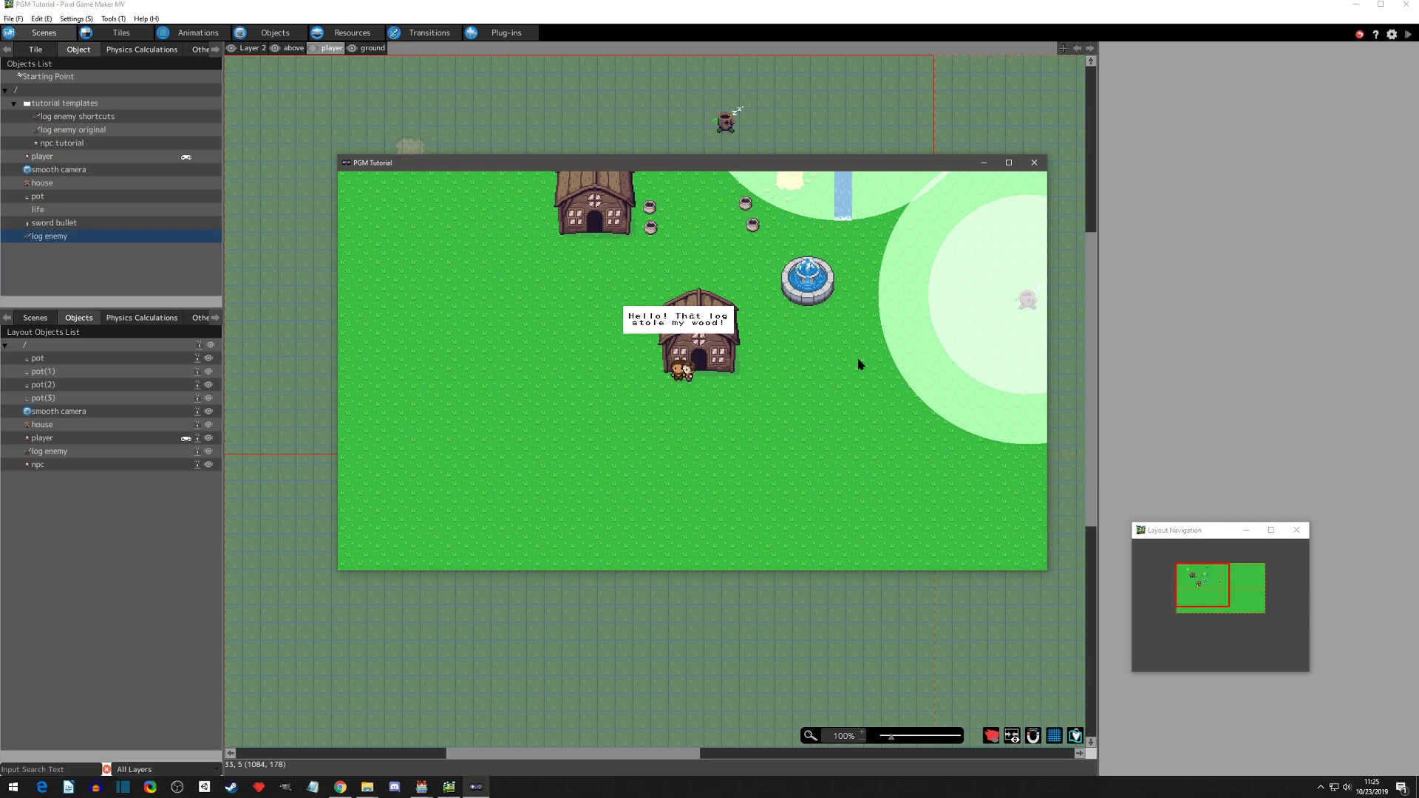
Walk the player away from the NPC to the log enemy's range and back, and end the test play.
{"action": "key", "text": "Right"}
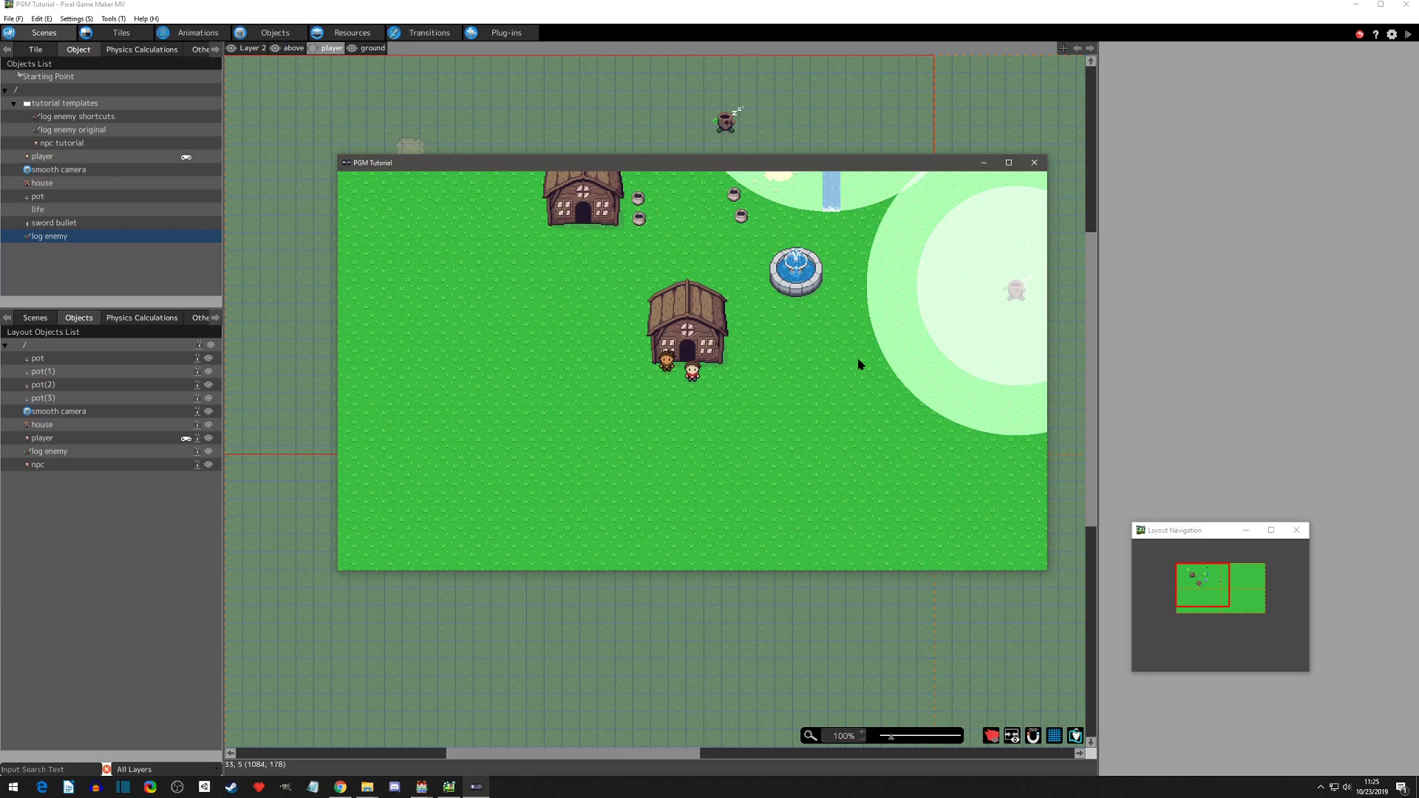
{"action": "key", "text": "Left"}
{"action": "key", "text": "Down"}
{"action": "key", "text": "Up"}
{"action": "key", "text": "Right"}
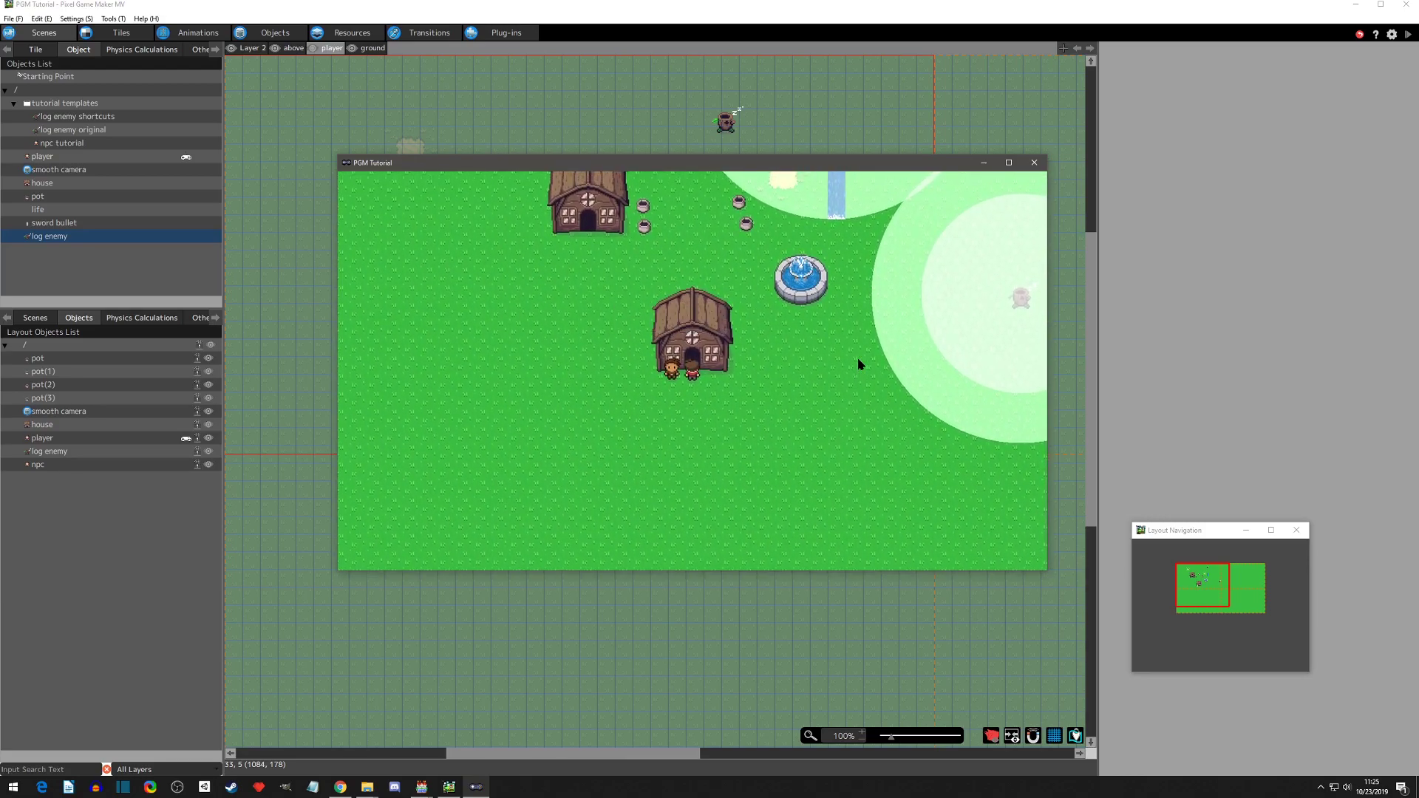
{"action": "key", "text": "Right"}
{"action": "key", "text": "Right"}
{"action": "key", "text": "Up"}
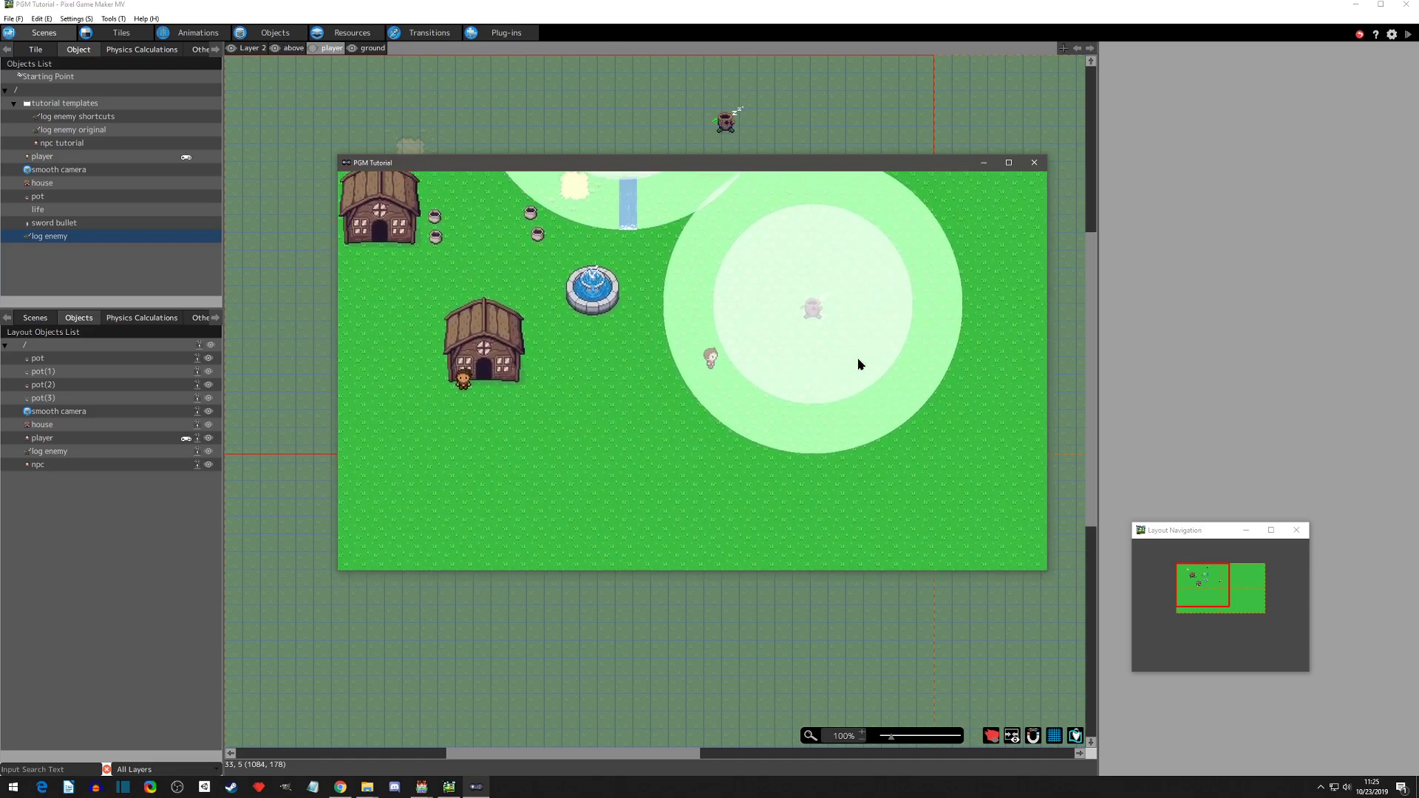
{"action": "key", "text": "Left"}
{"action": "key", "text": "Down"}
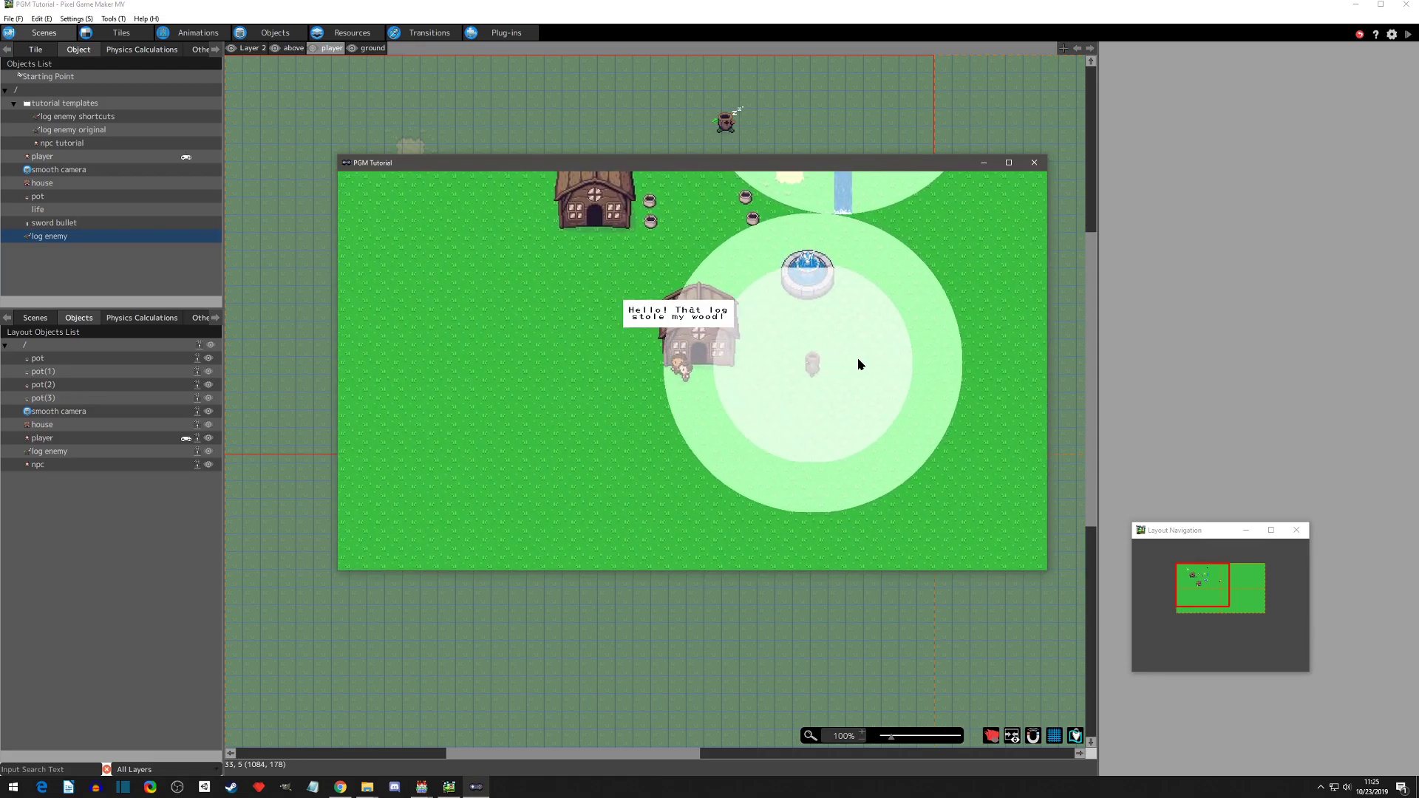
{"action": "left_click", "coordinate": [1035, 163]}
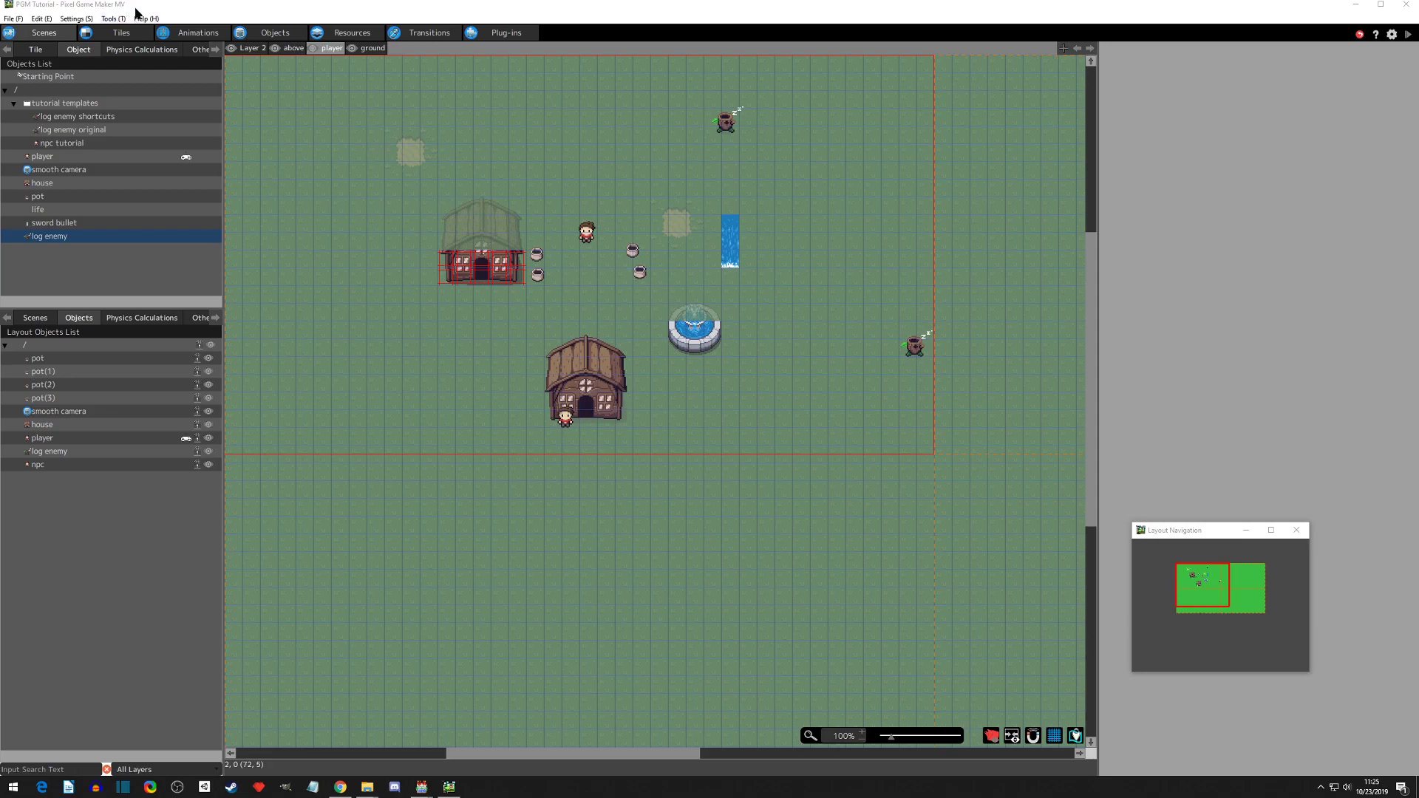
Add a new object group named npc in the project's group management settings.
{"action": "left_click", "coordinate": [77, 18]}
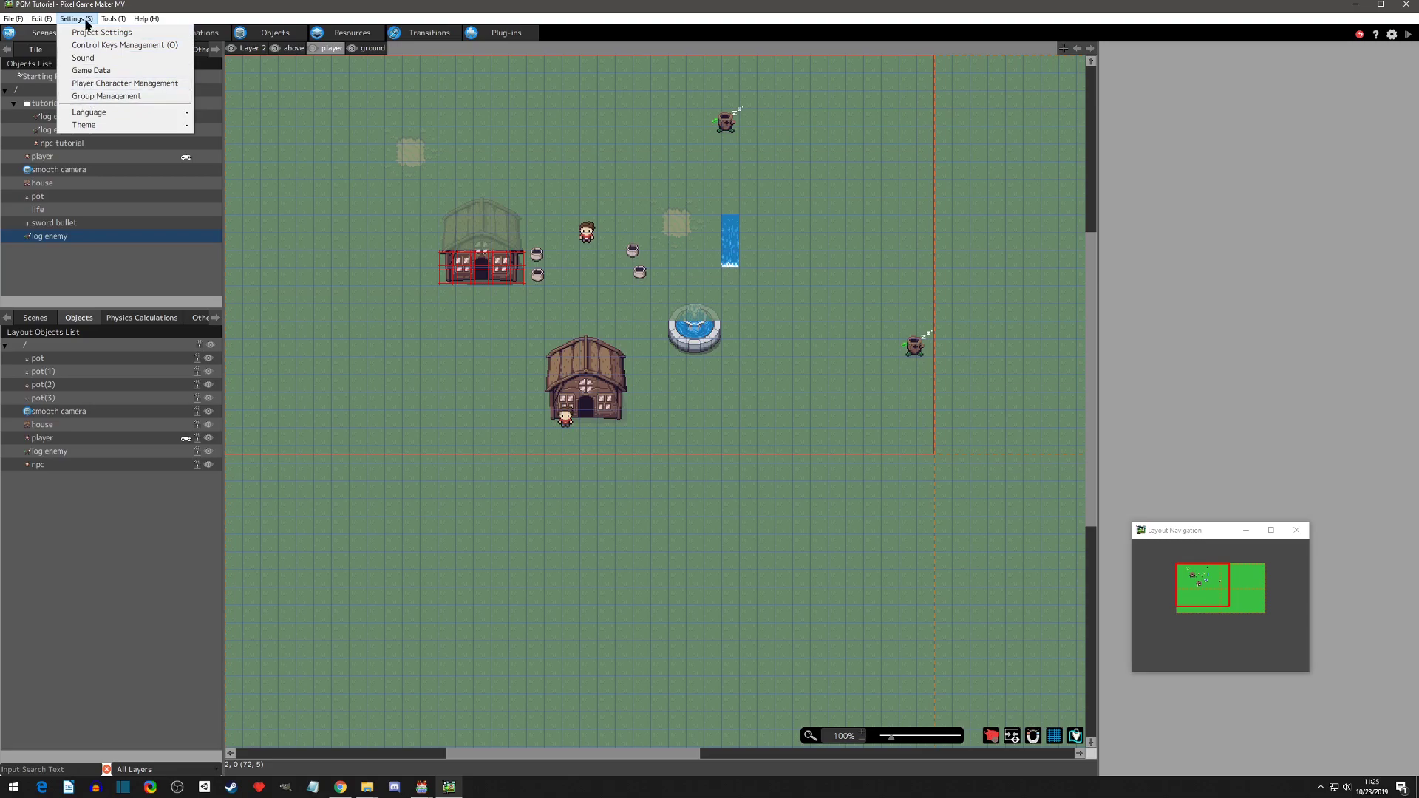
{"action": "left_click", "coordinate": [107, 97]}
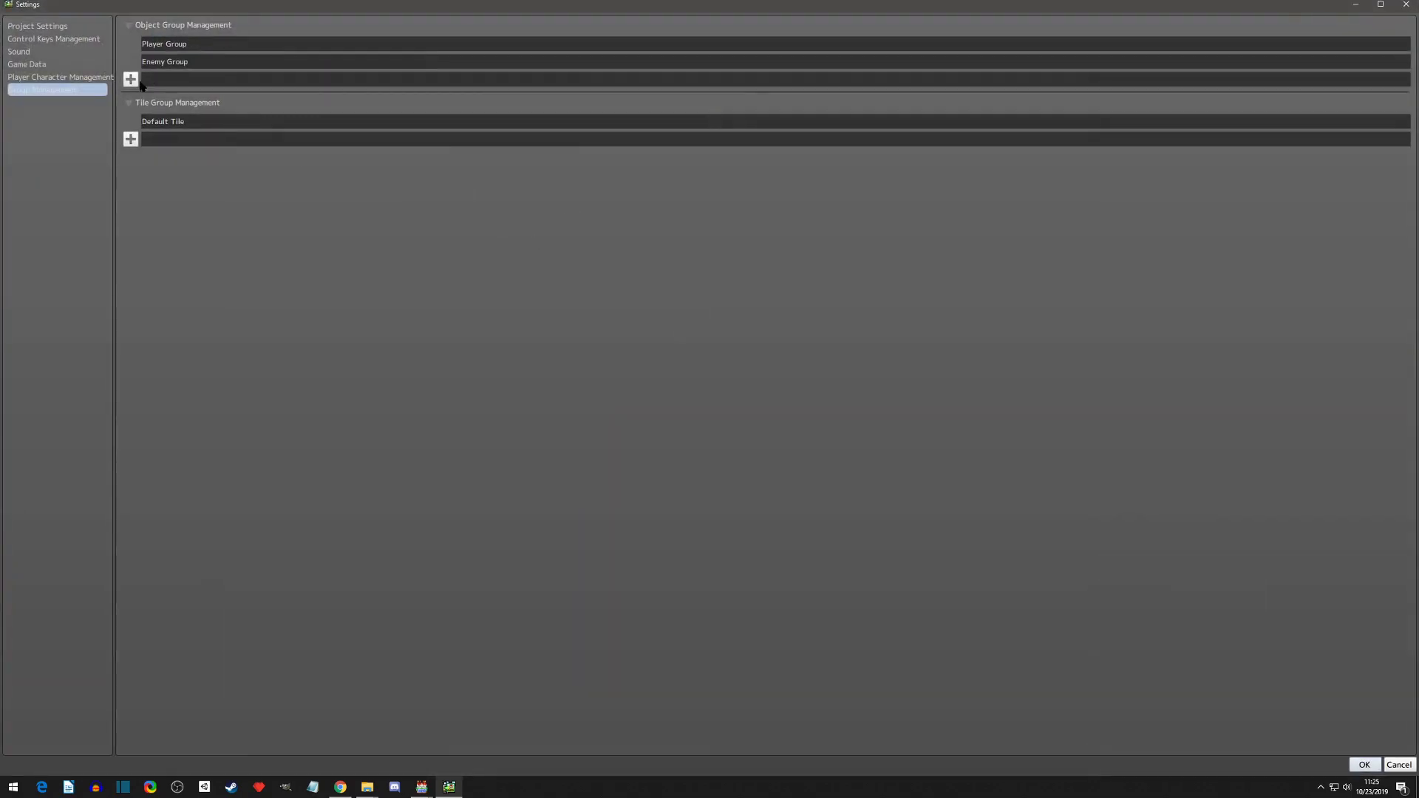
{"action": "left_click", "coordinate": [131, 79]}
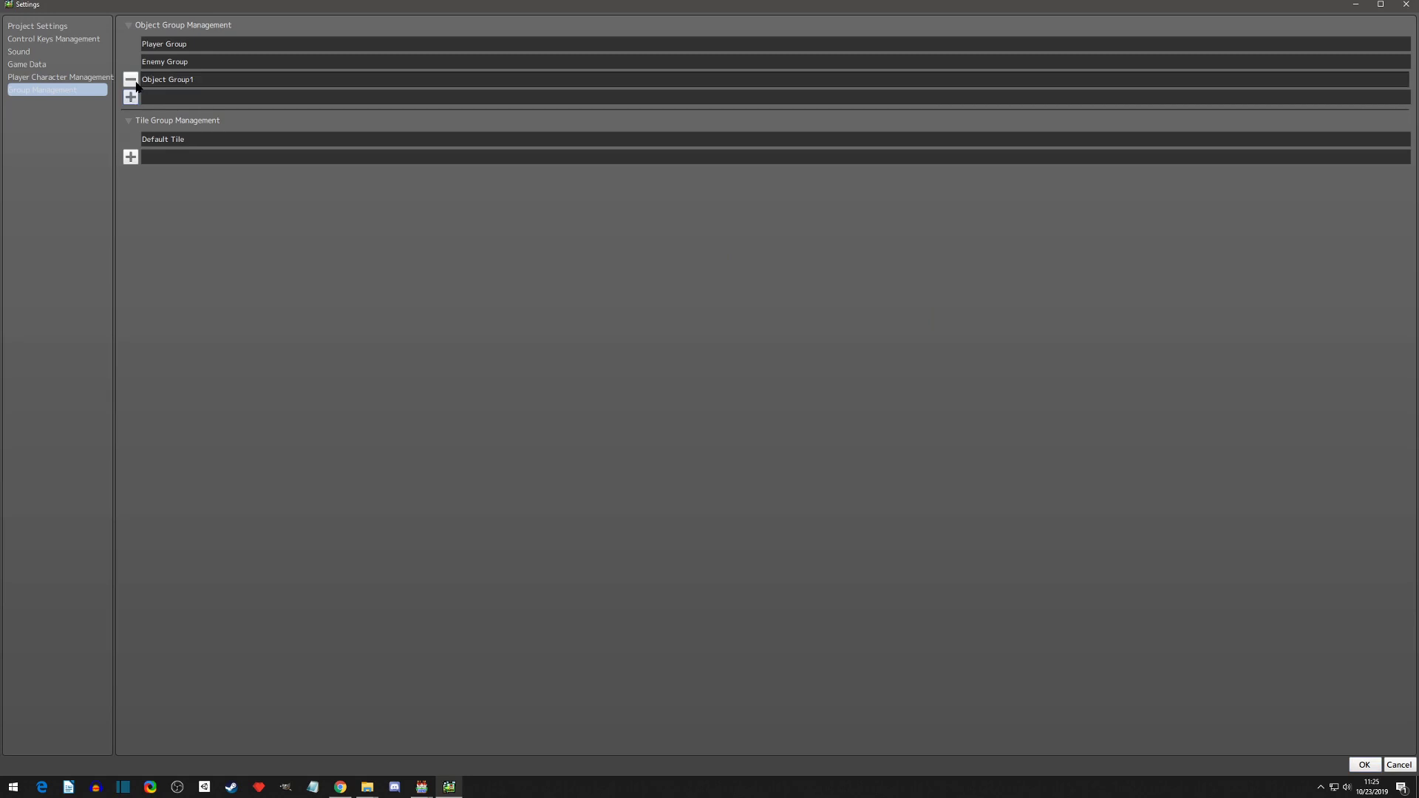
{"action": "double_click", "coordinate": [212, 81]}
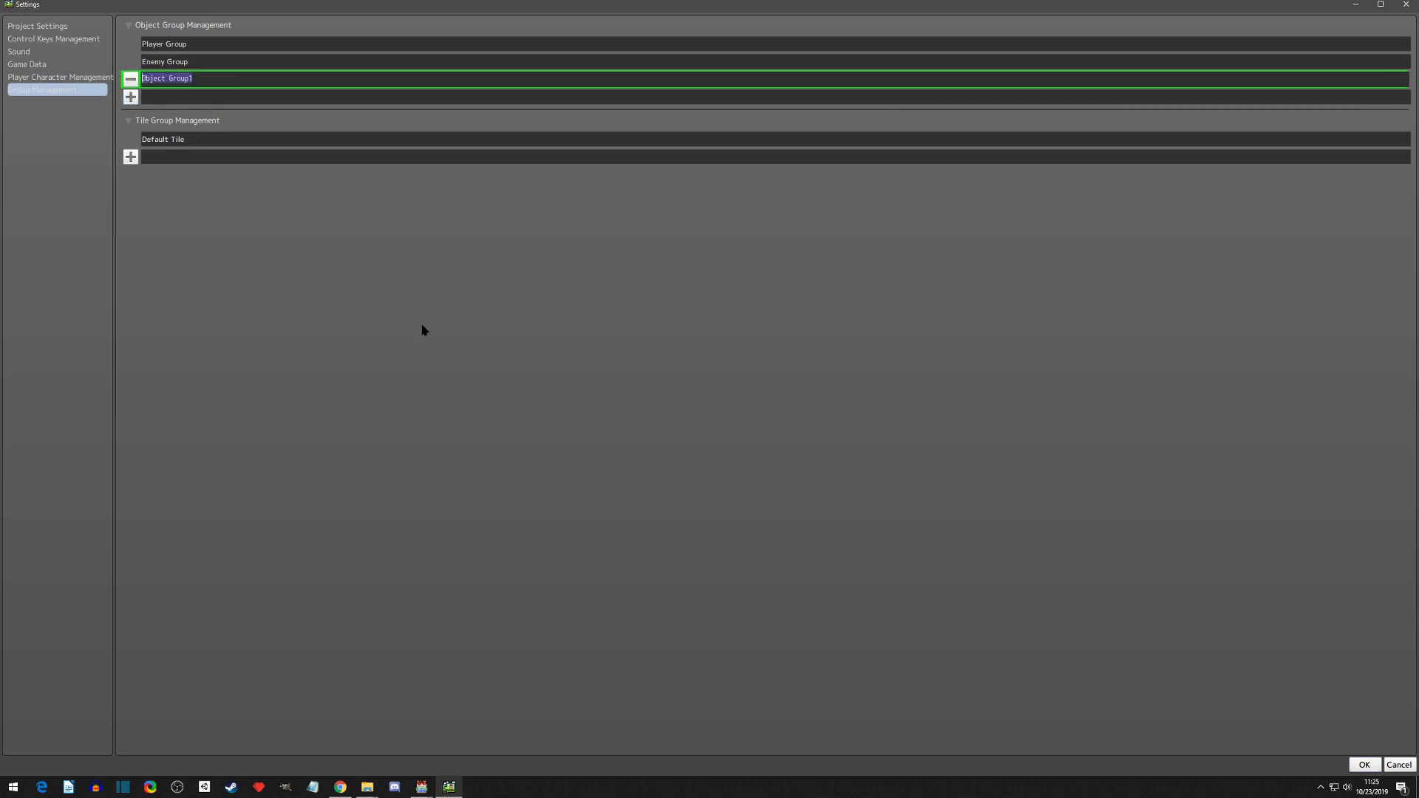
{"action": "type", "text": "npc"}
{"action": "left_click", "coordinate": [1365, 765]}
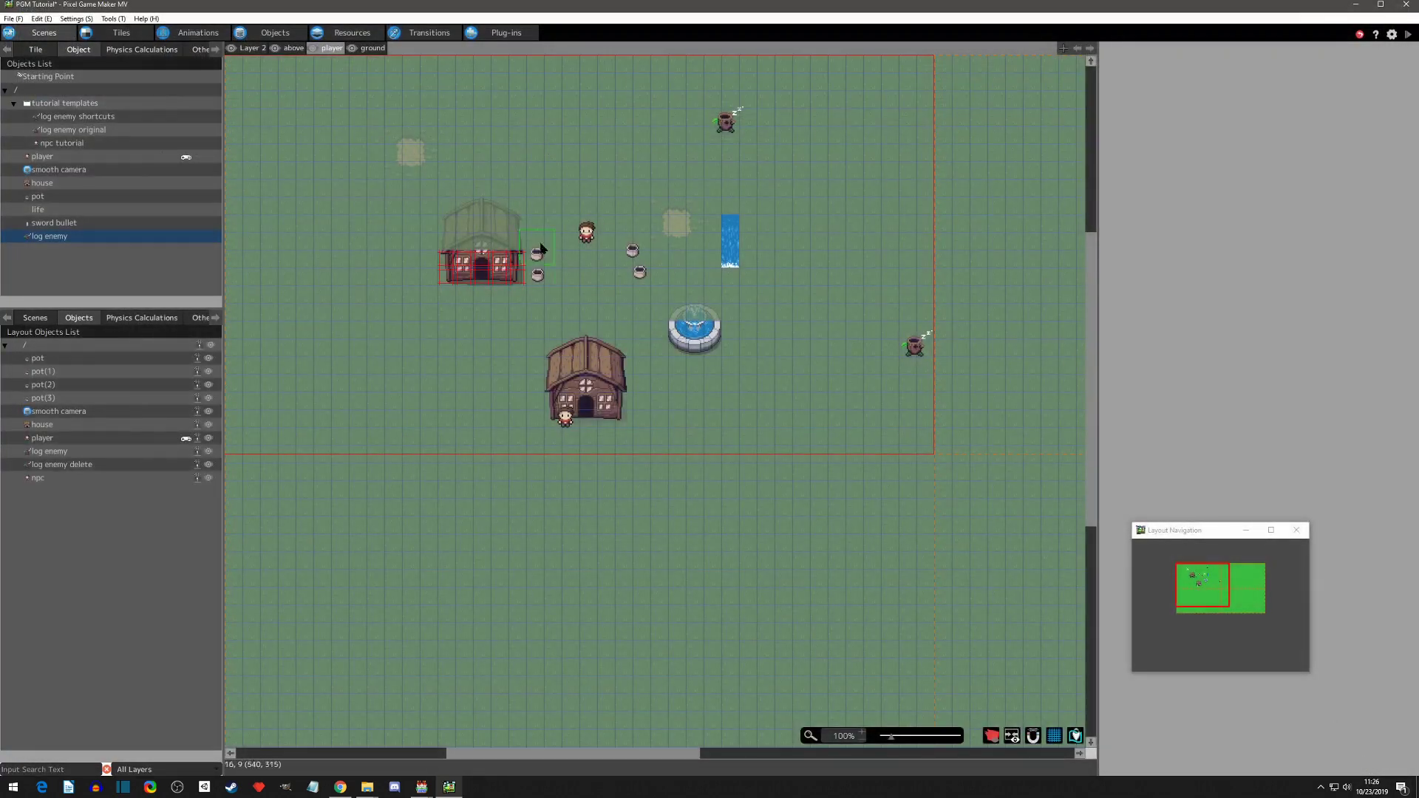
Reopen the group management settings and check the npc entry among the object groups.
{"action": "left_click", "coordinate": [77, 18]}
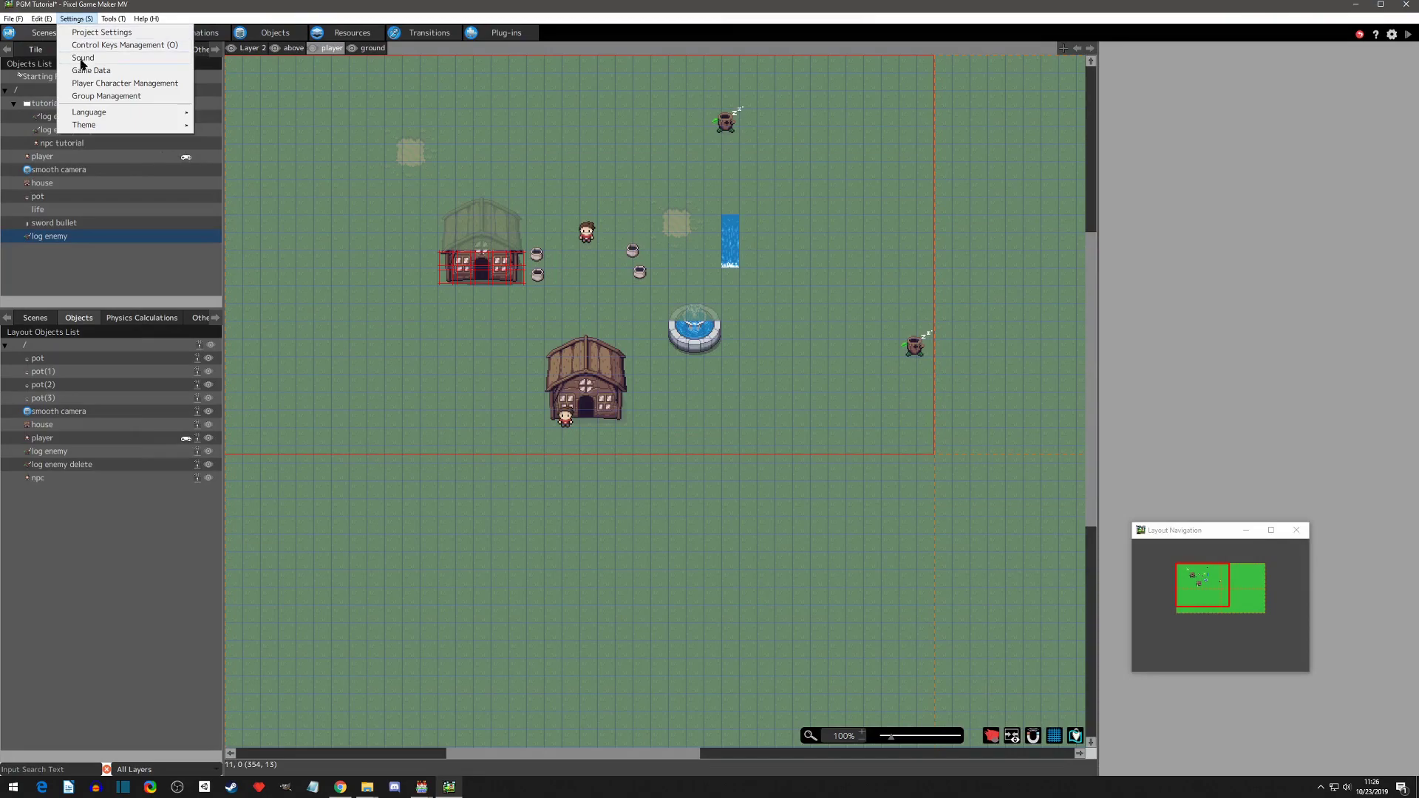
{"action": "left_click", "coordinate": [82, 96]}
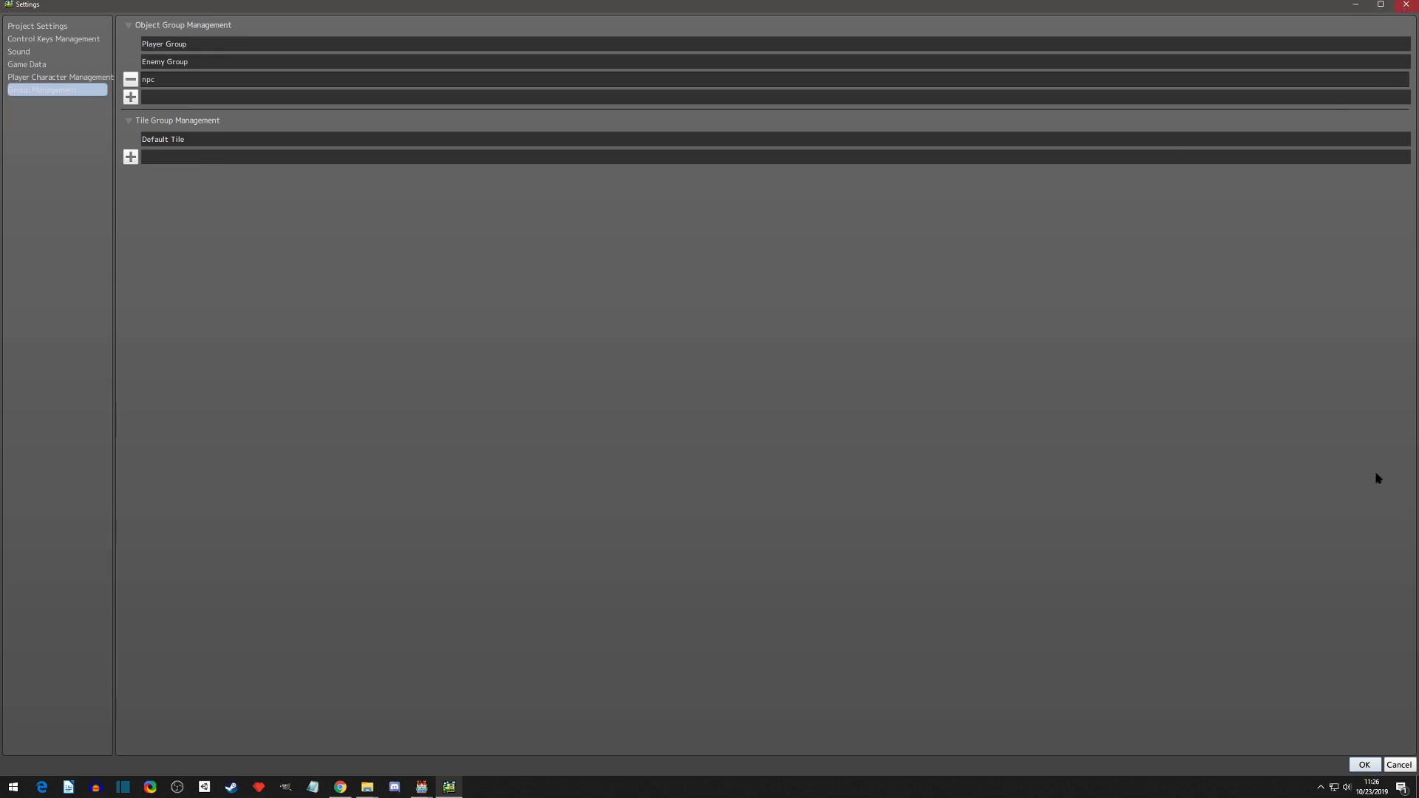
{"action": "left_click", "coordinate": [148, 81]}
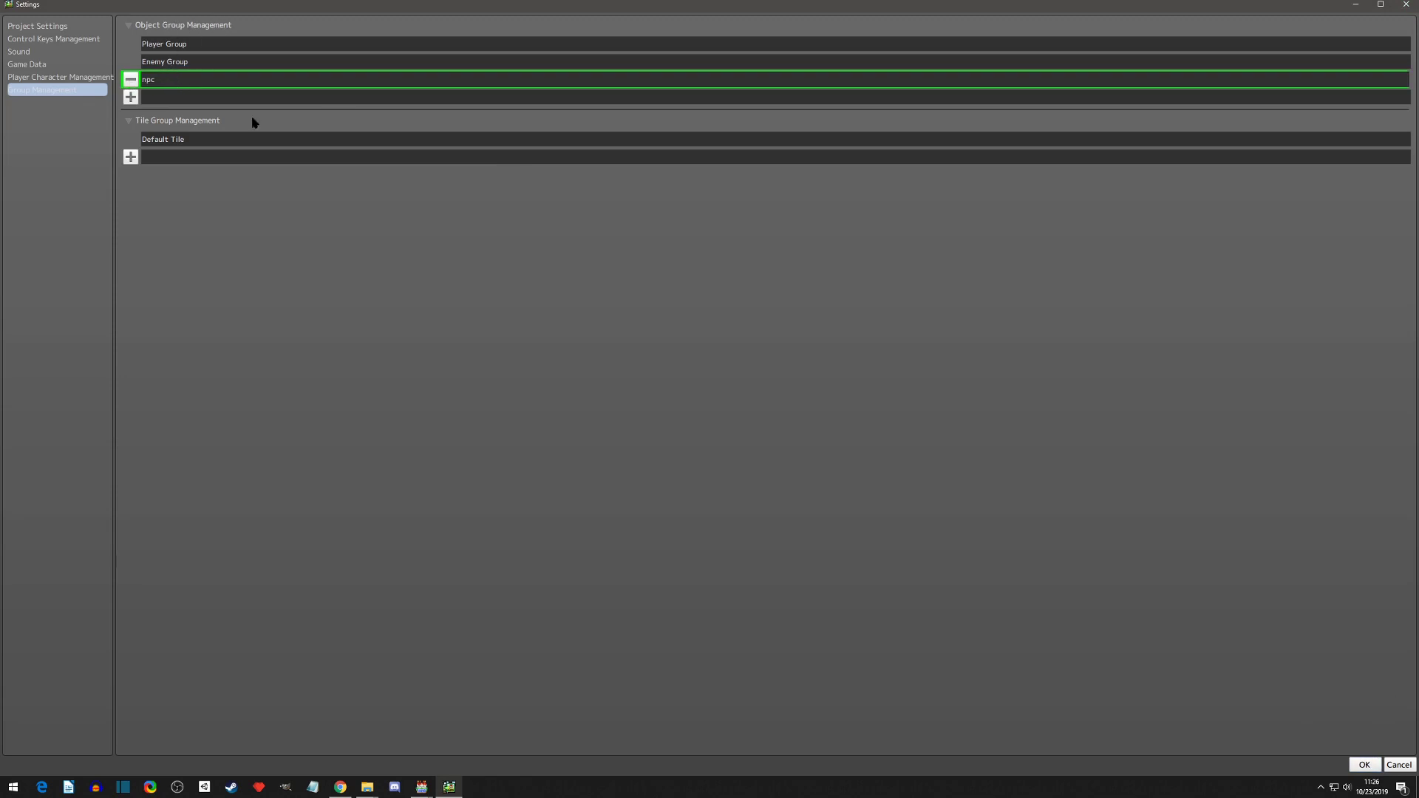
{"action": "left_click", "coordinate": [1364, 764]}
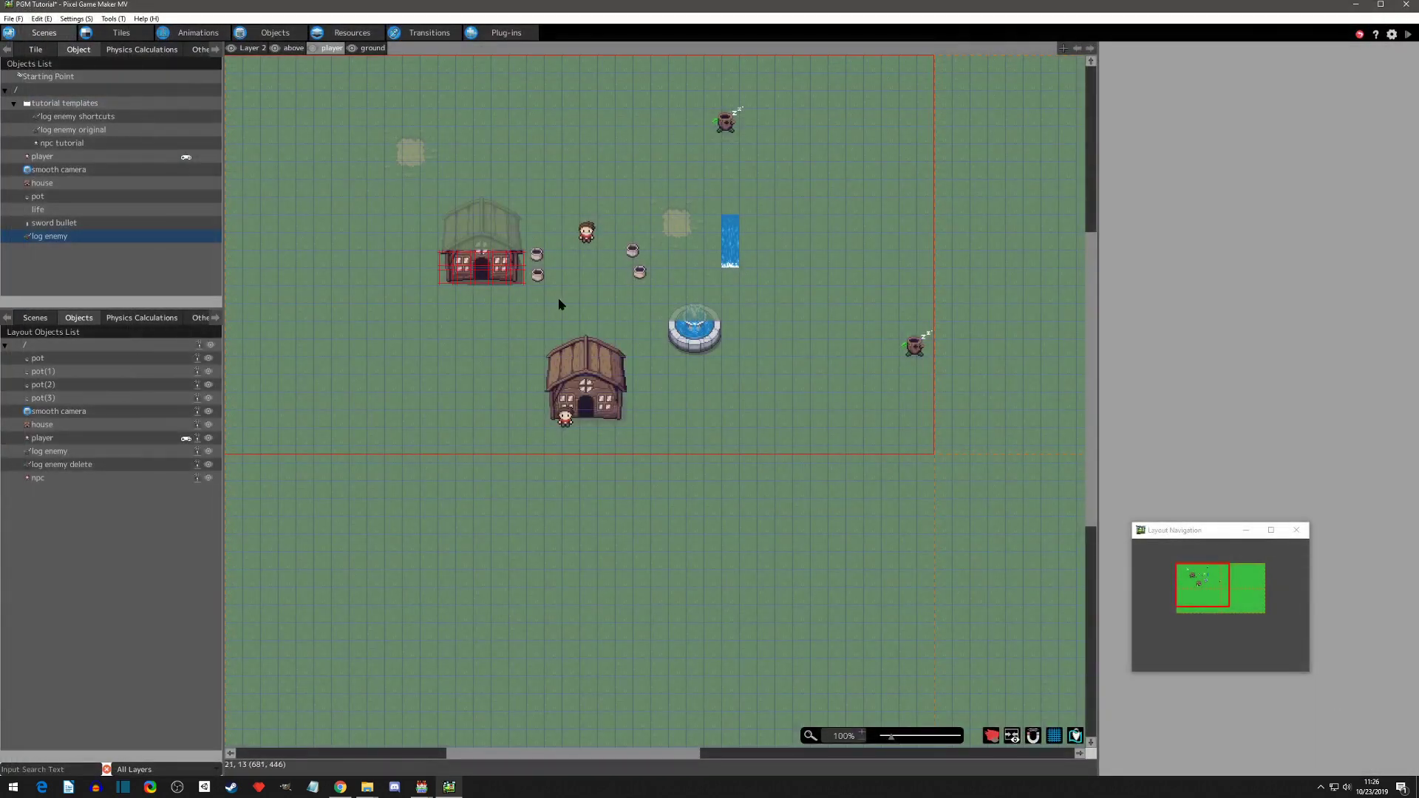
Delete the log enemy located east of the fountain from the scene.
{"action": "left_click", "coordinate": [918, 346]}
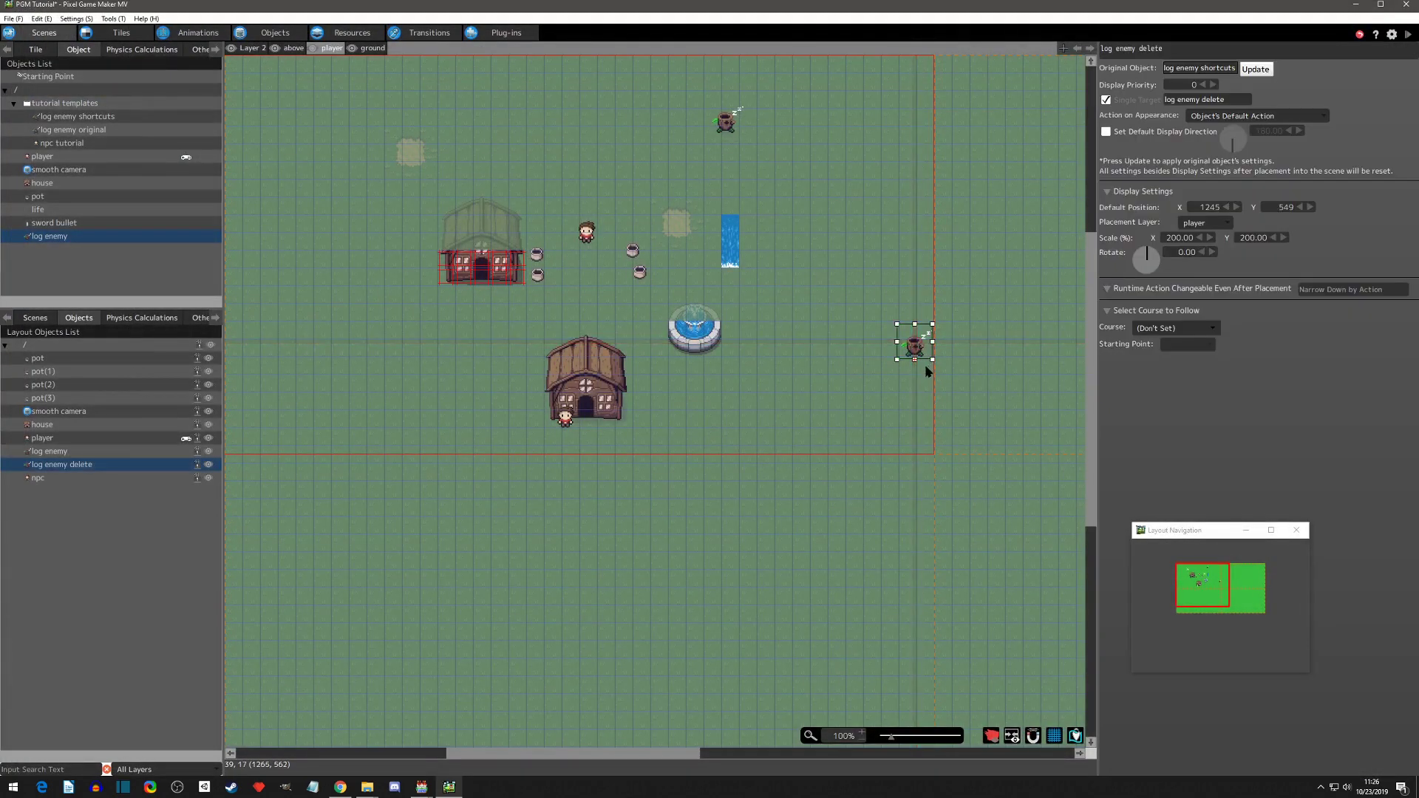
{"action": "key", "text": "Delete"}
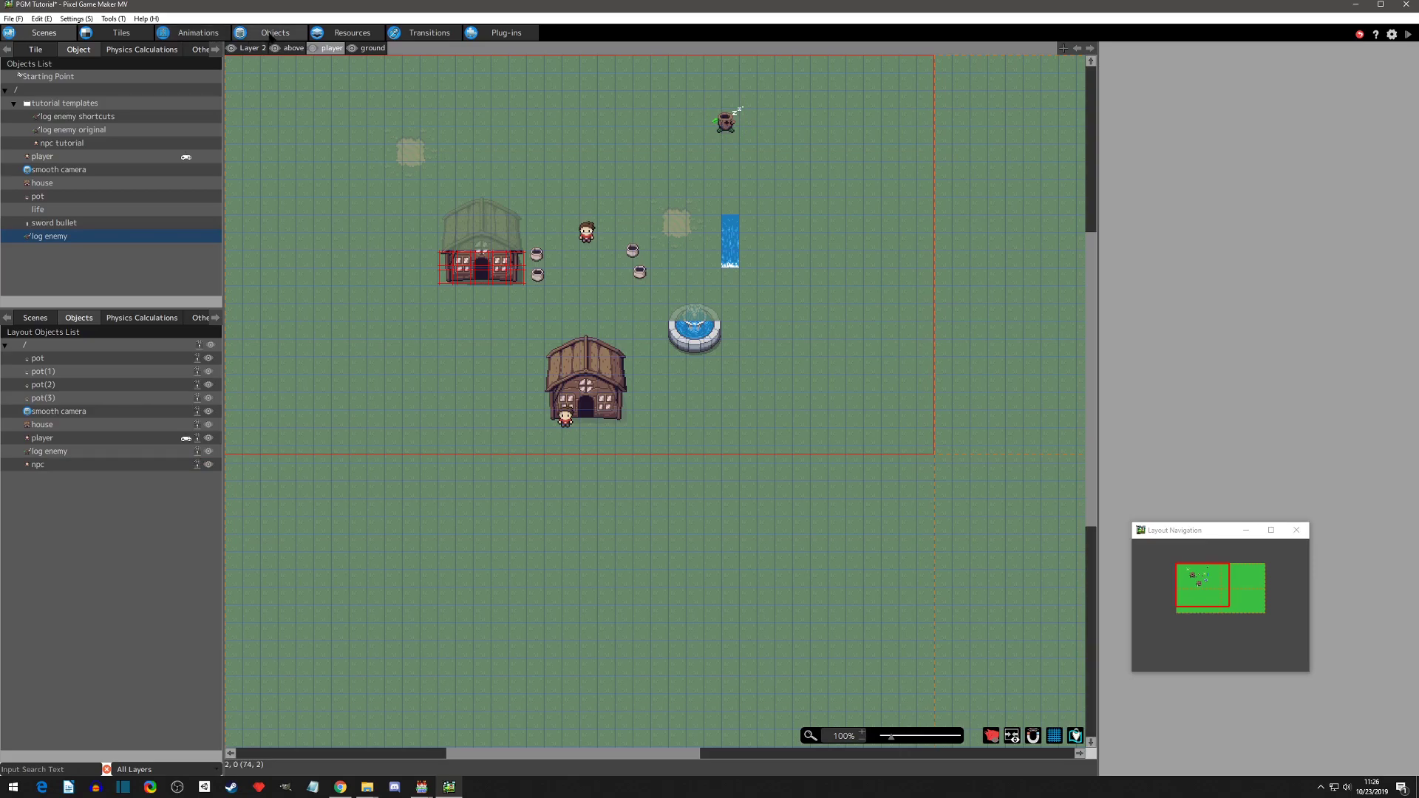
Collapse the tutorial templates folder in the object editor and create a new object named npc.
{"action": "left_click", "coordinate": [271, 34]}
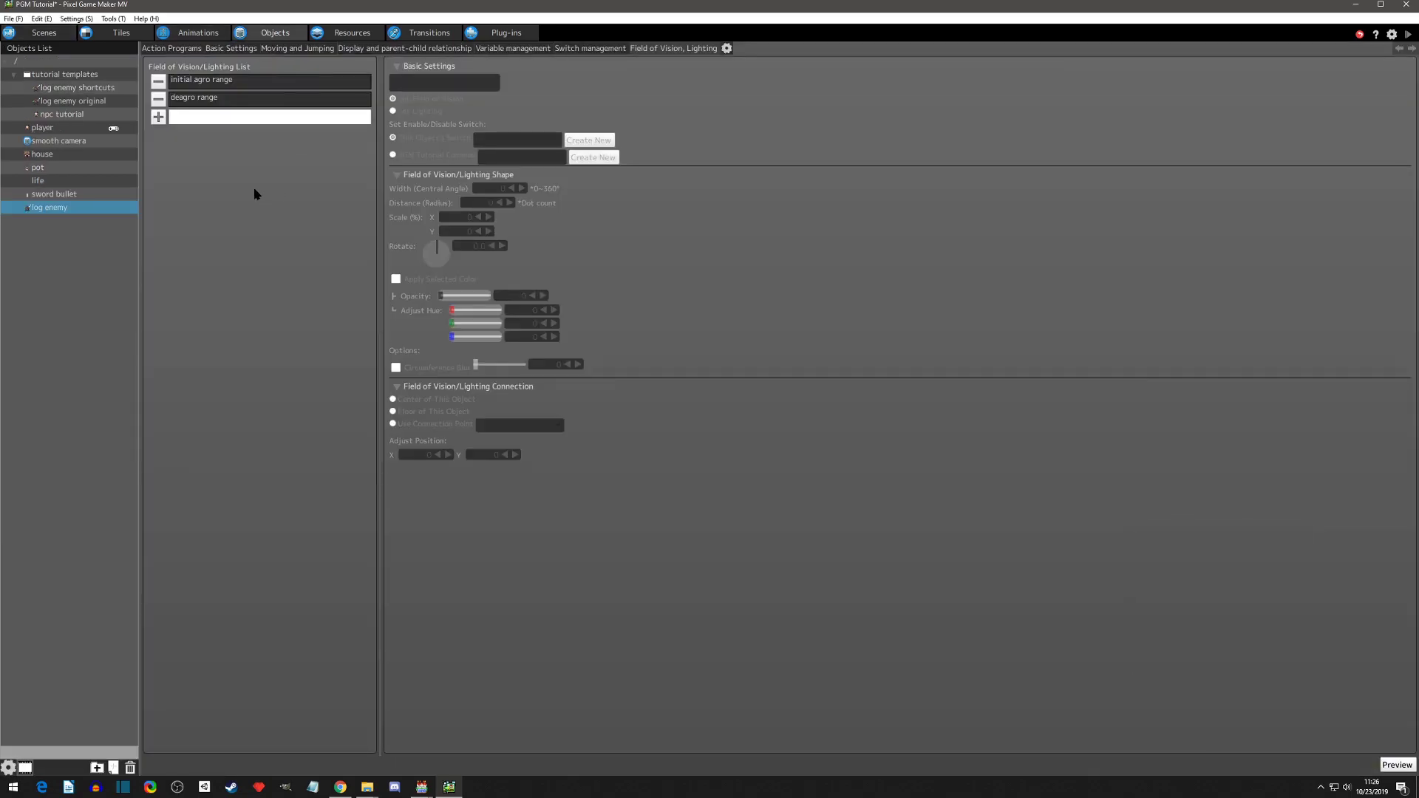
{"action": "double_click", "coordinate": [26, 76]}
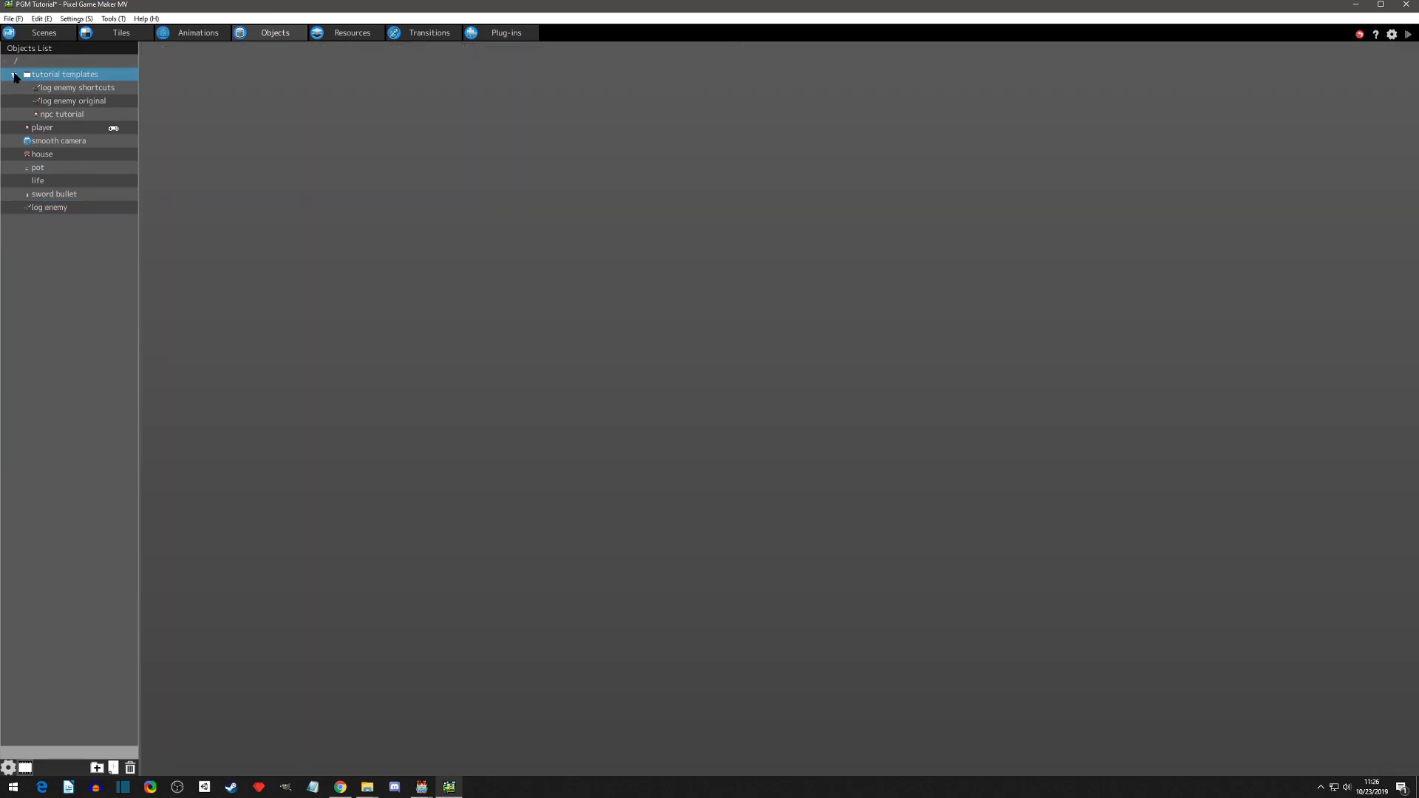
{"action": "left_click", "coordinate": [31, 214]}
{"action": "right_click", "coordinate": [37, 206]}
{"action": "left_click", "coordinate": [65, 226]}
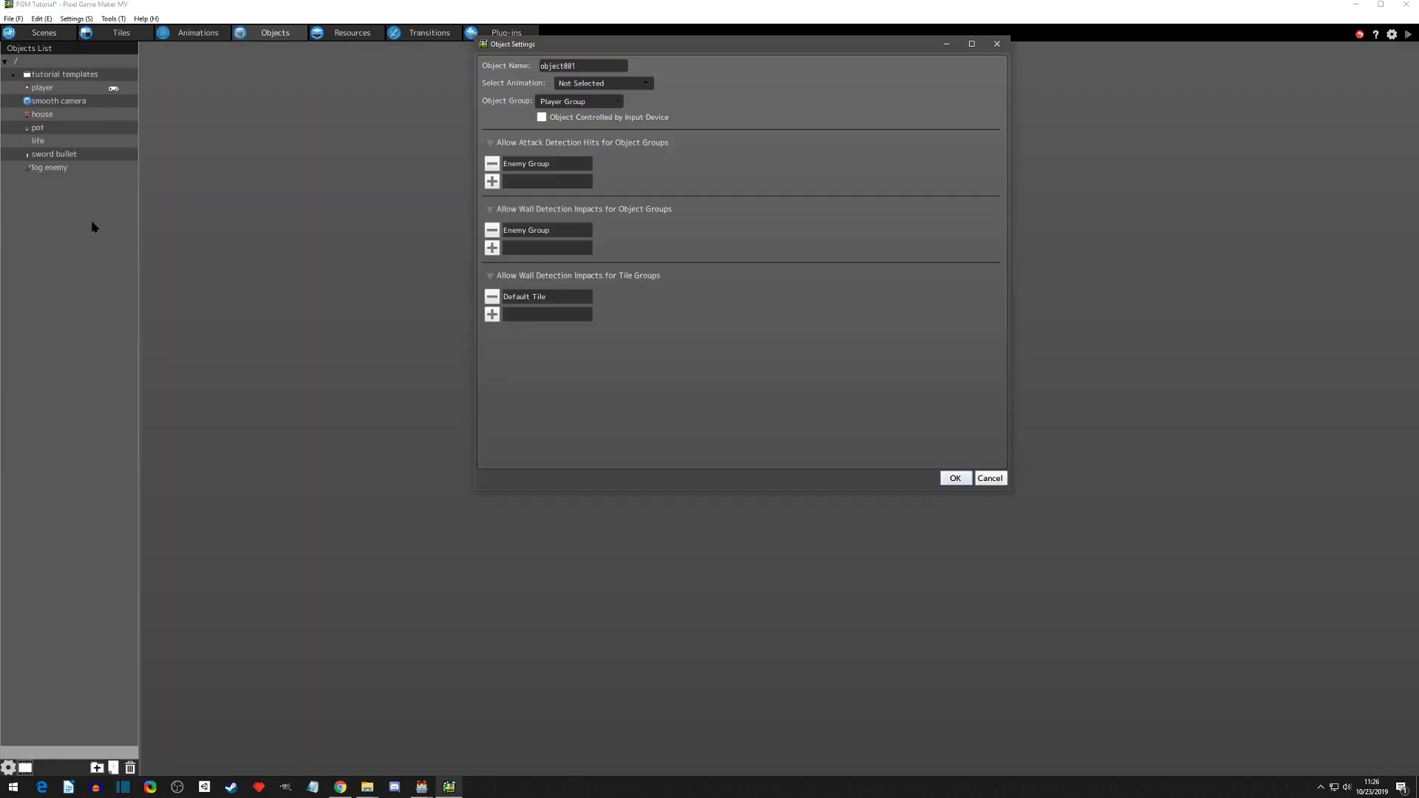
{"action": "type", "text": "npc"}
Assign the player animation to the new object and set its object group to npc.
{"action": "left_click", "coordinate": [597, 85]}
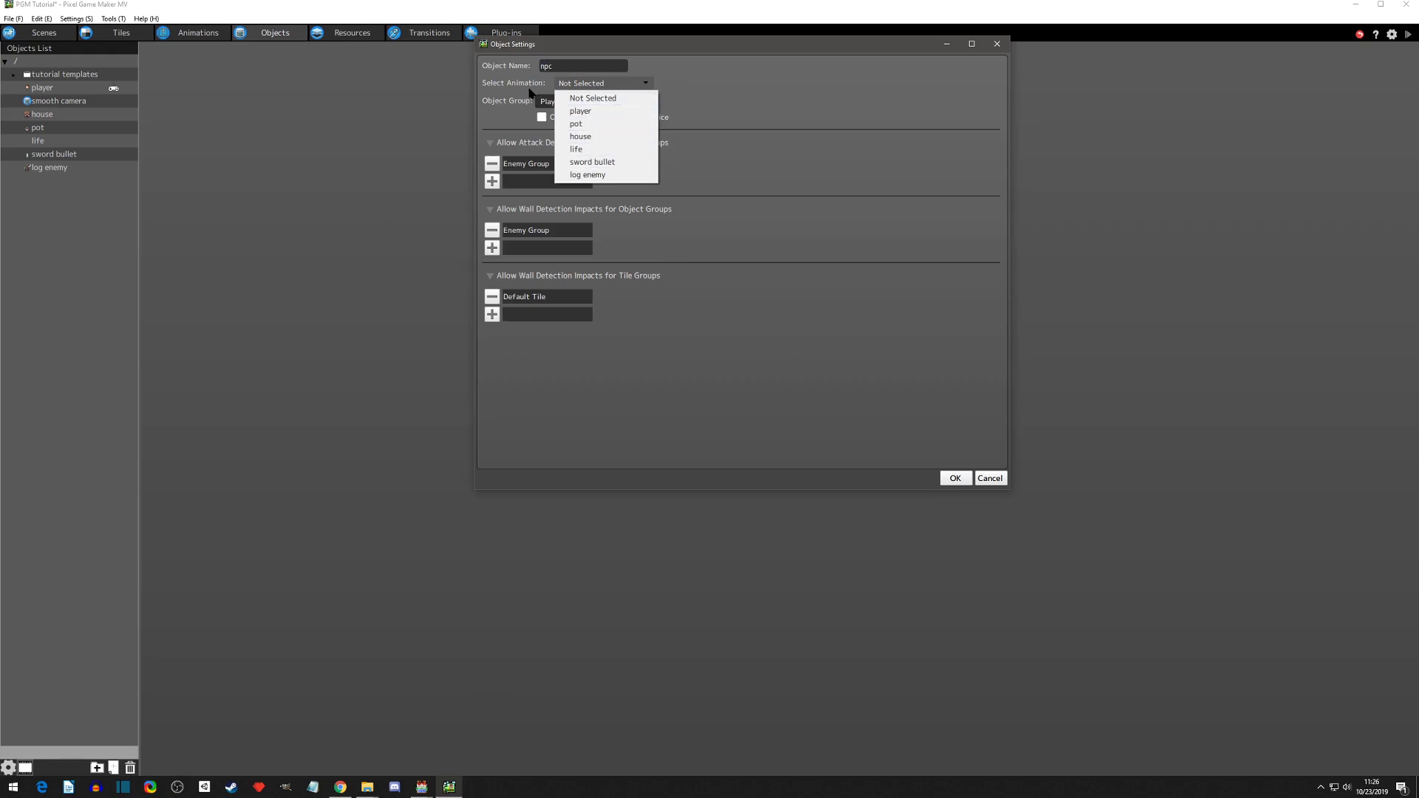
{"action": "left_click", "coordinate": [581, 112]}
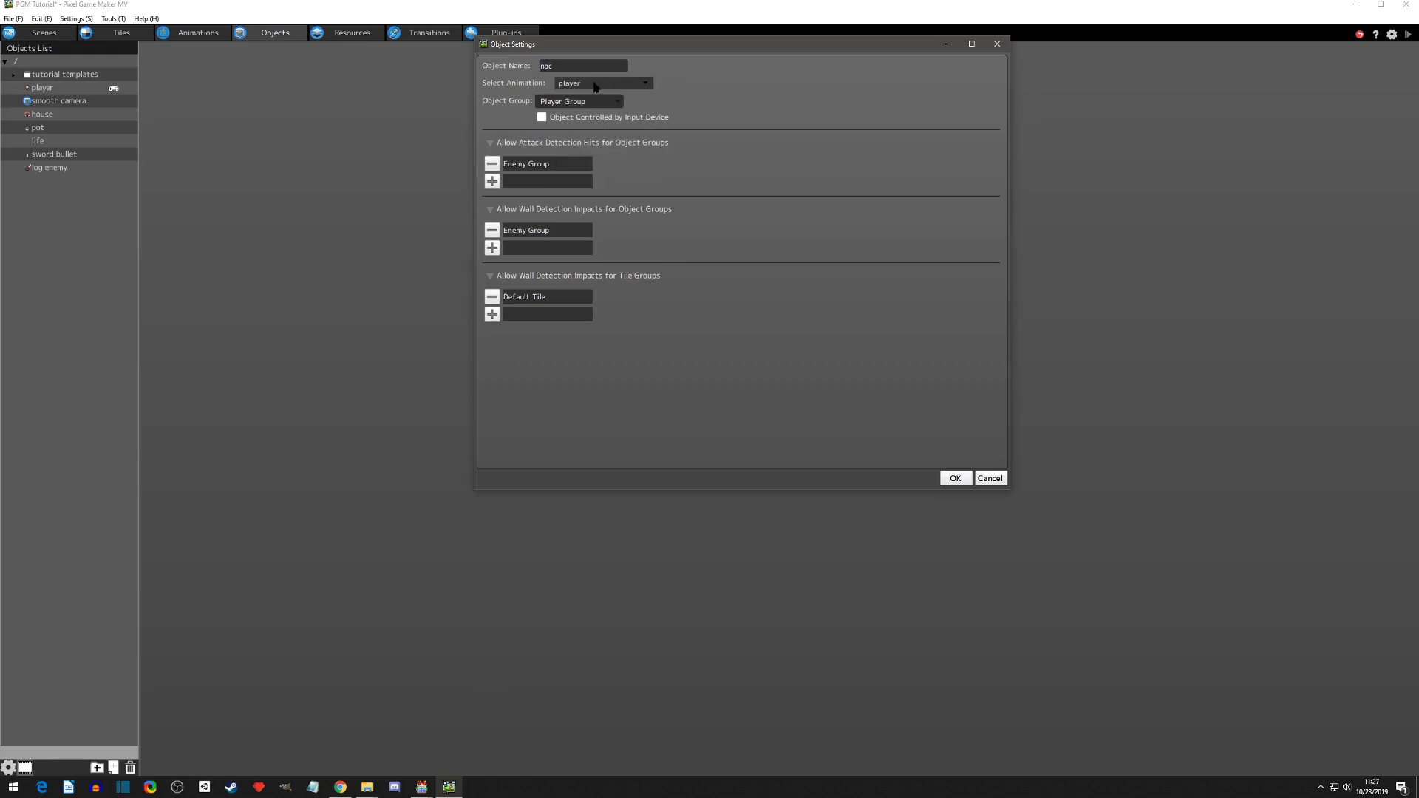
{"action": "left_click", "coordinate": [572, 102]}
{"action": "left_click", "coordinate": [559, 142]}
Remove Enemy Group from the npc's attack detection, add Player Group and npc to its wall detection object groups, and accept the object settings.
{"action": "left_click", "coordinate": [492, 164]}
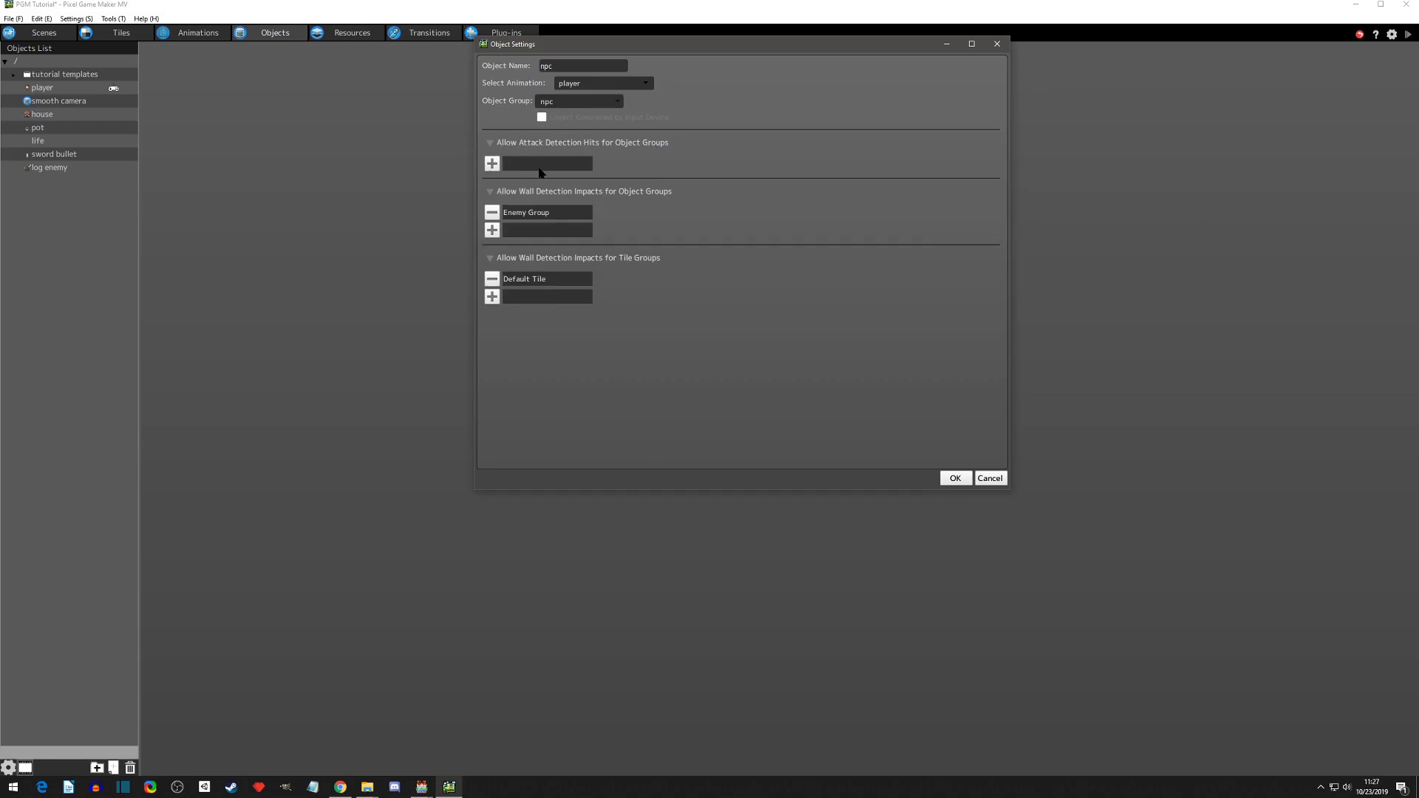
{"action": "left_click", "coordinate": [494, 232]}
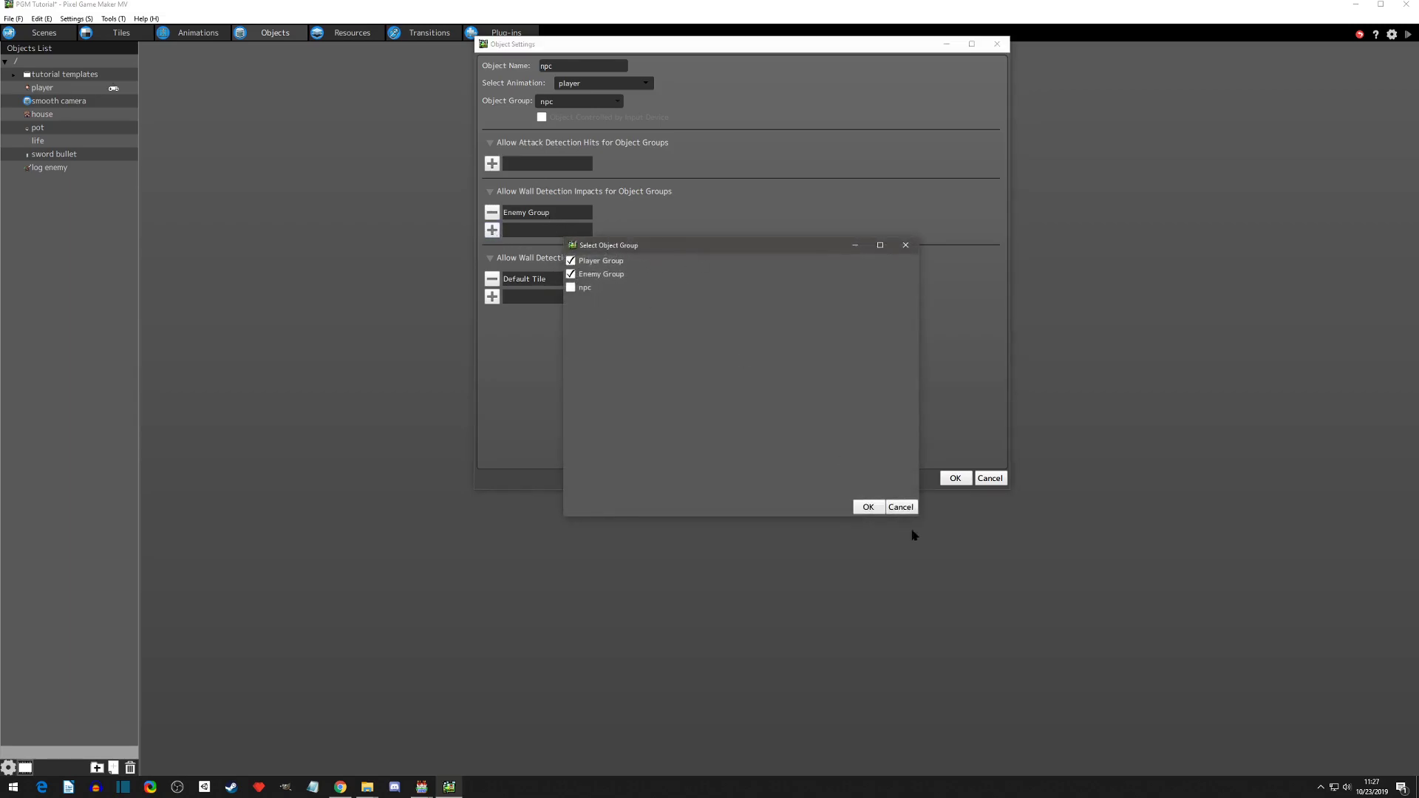
{"action": "left_click", "coordinate": [868, 507]}
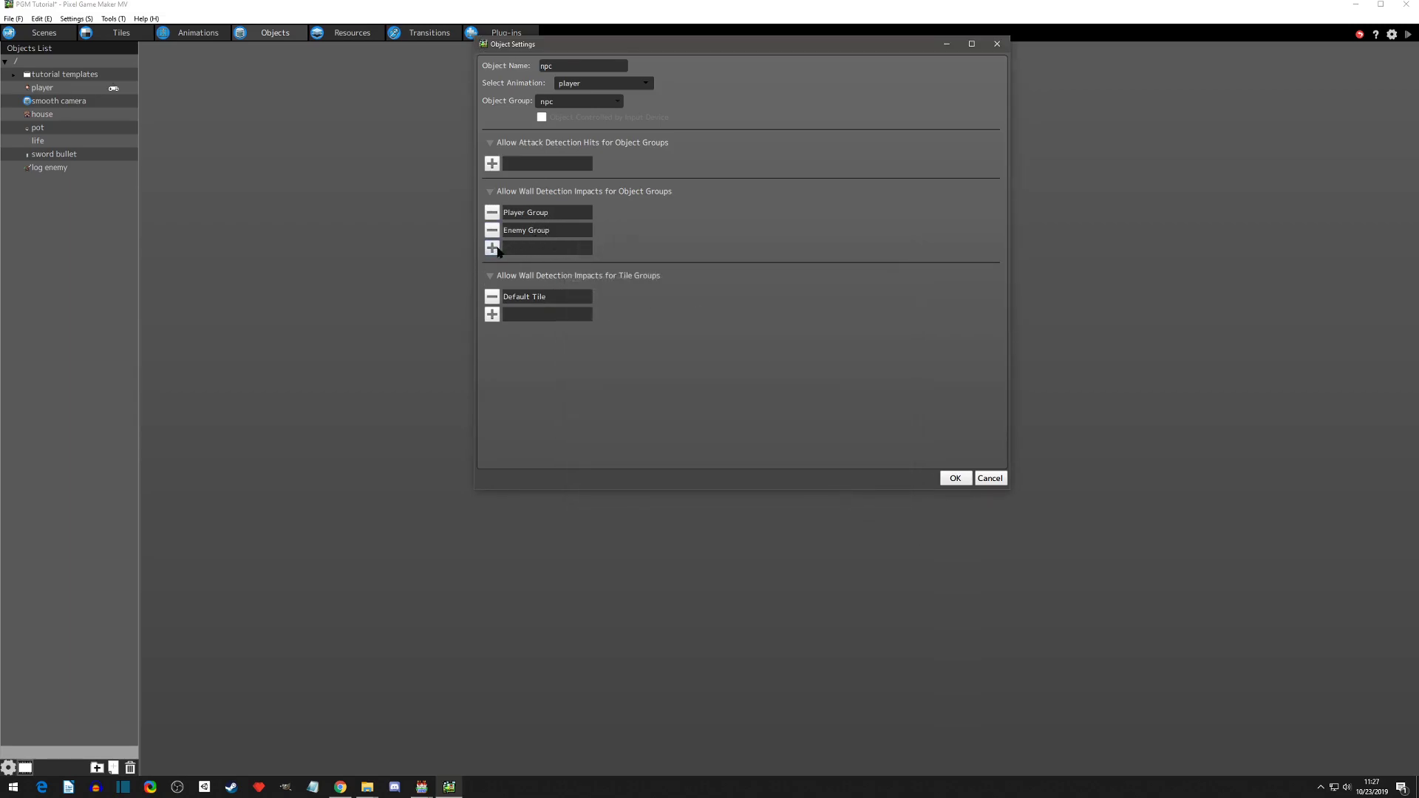
{"action": "left_click", "coordinate": [493, 248]}
{"action": "left_click", "coordinate": [571, 287]}
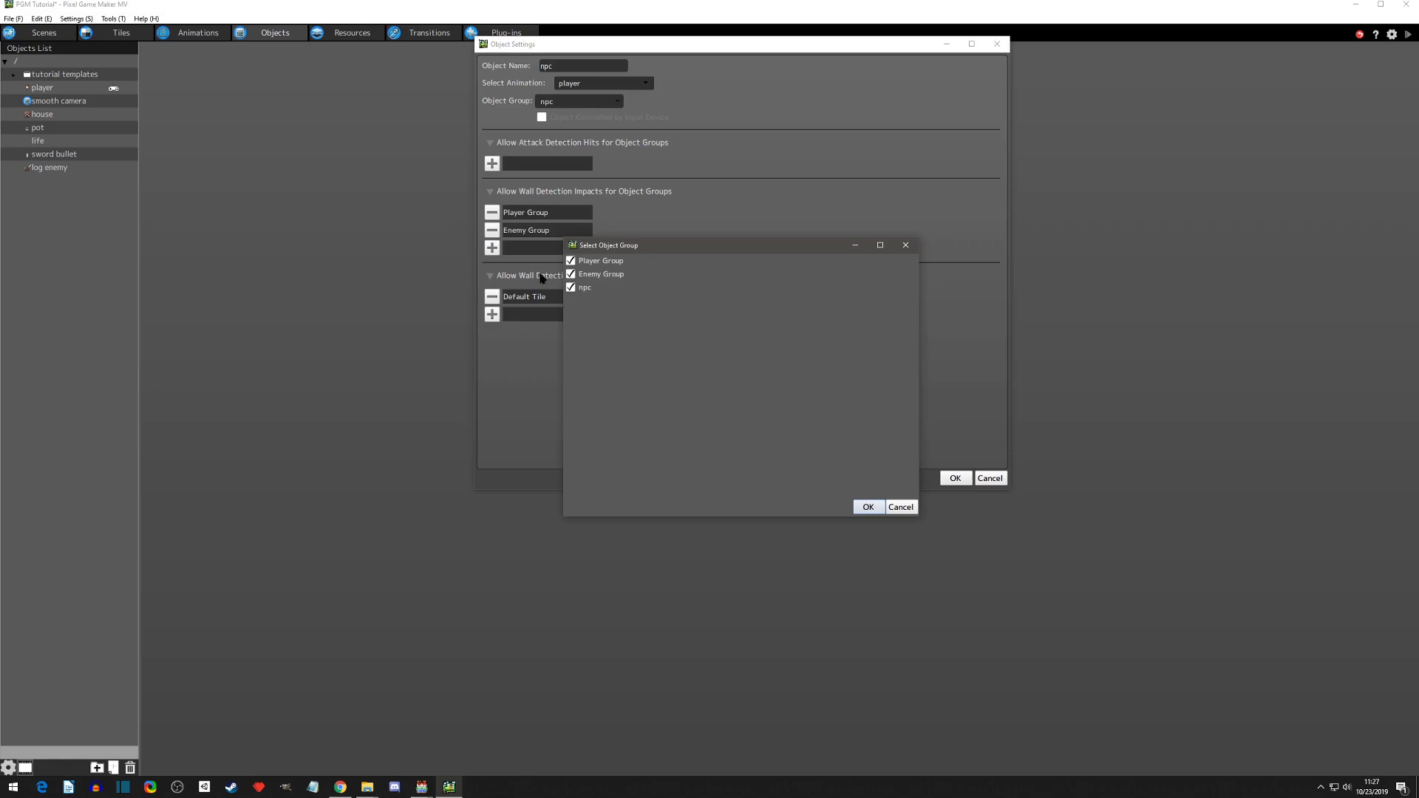
{"action": "left_click", "coordinate": [865, 507]}
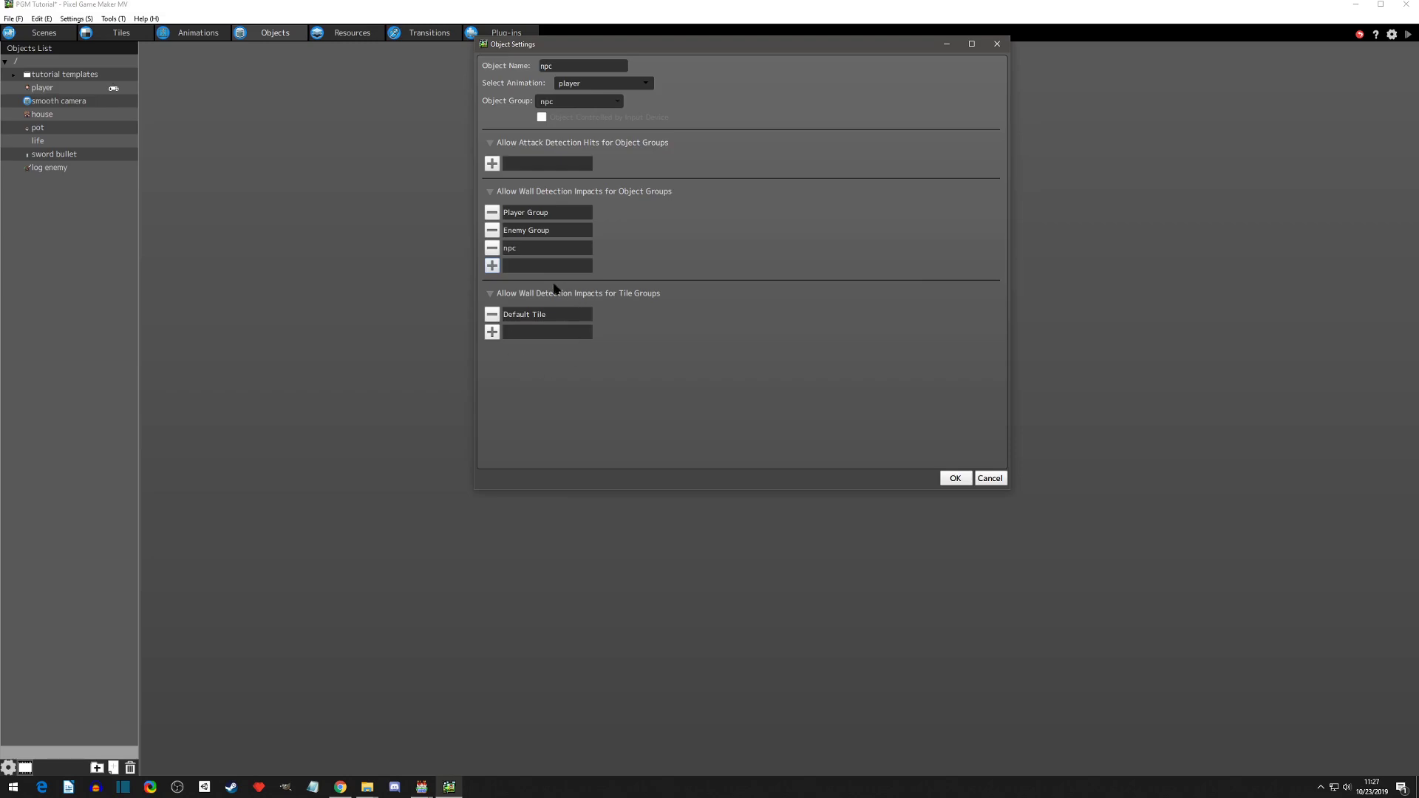
{"action": "left_click", "coordinate": [955, 478]}
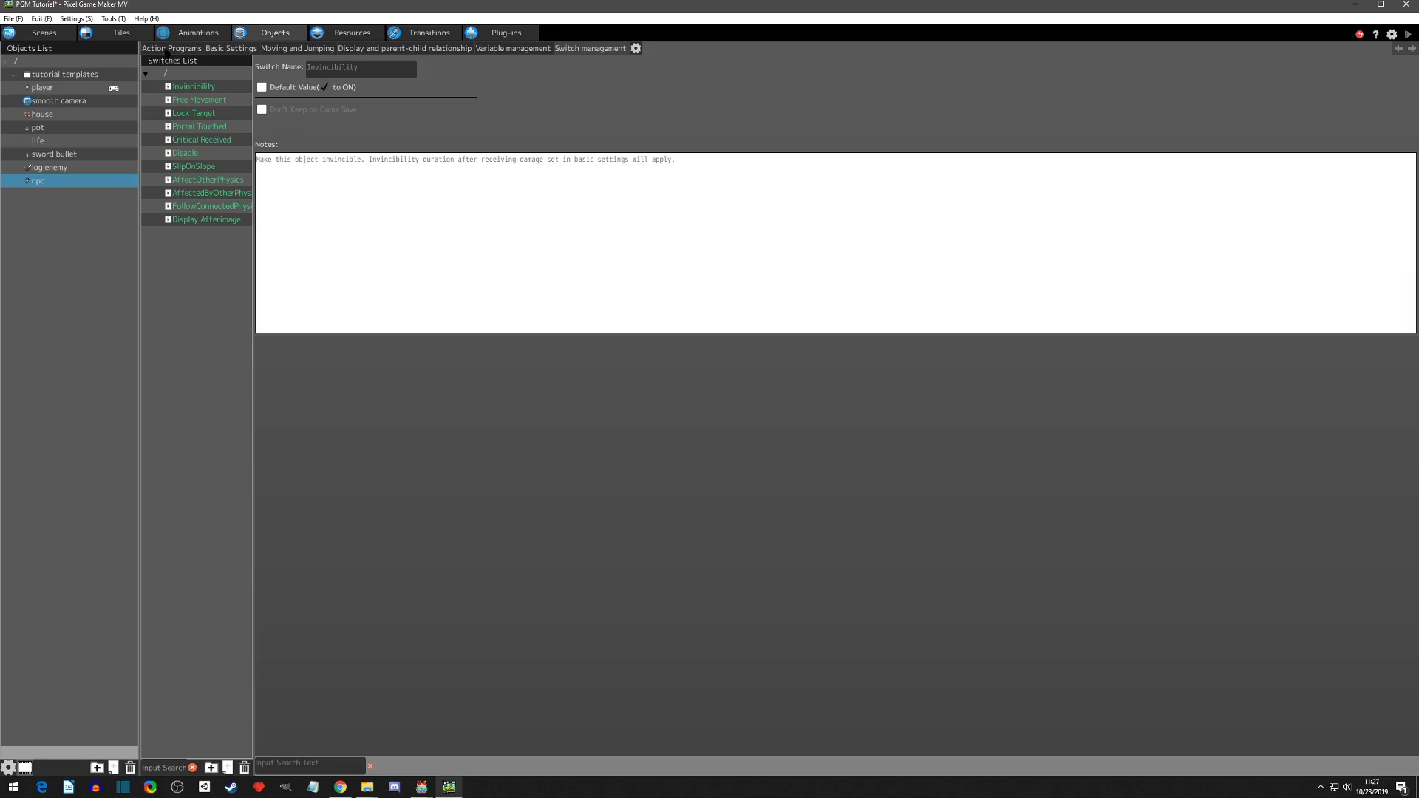
Open the npc object's action programs and name its action idle.
{"action": "left_click", "coordinate": [166, 49]}
{"action": "mouse_move", "coordinate": [347, 382]}
{"action": "left_mouse_down"}
{"action": "mouse_move", "coordinate": [414, 280]}
{"action": "mouse_move", "coordinate": [349, 352]}
{"action": "mouse_move", "coordinate": [347, 381]}
{"action": "left_mouse_up"}
{"action": "left_click", "coordinate": [850, 72]}
{"action": "double_click", "coordinate": [850, 71]}
{"action": "type", "text": "idle"}
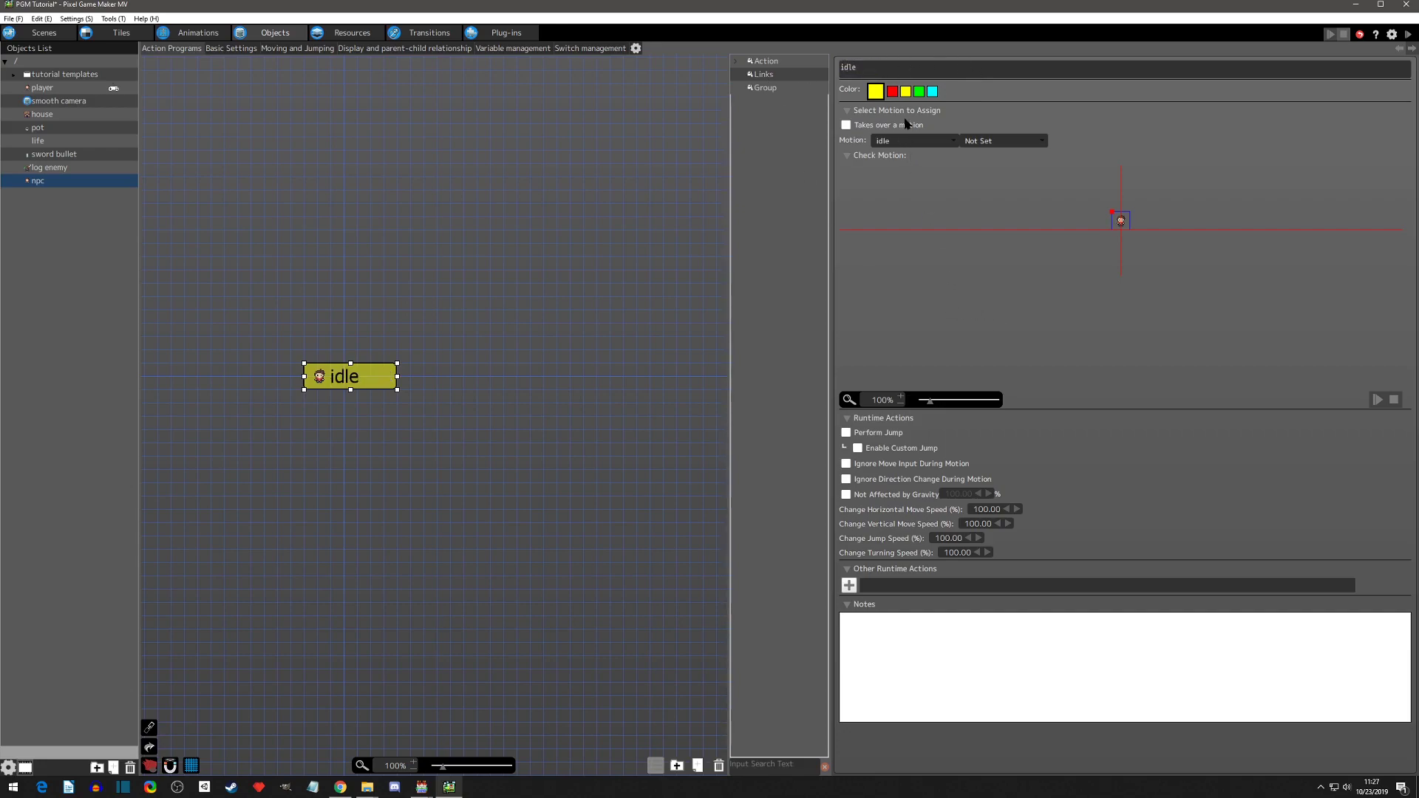
Assign the idle motion with the down direction to the idle action.
{"action": "left_click", "coordinate": [906, 142]}
{"action": "left_click", "coordinate": [898, 166]}
{"action": "left_click", "coordinate": [983, 142]}
{"action": "left_click", "coordinate": [973, 166]}
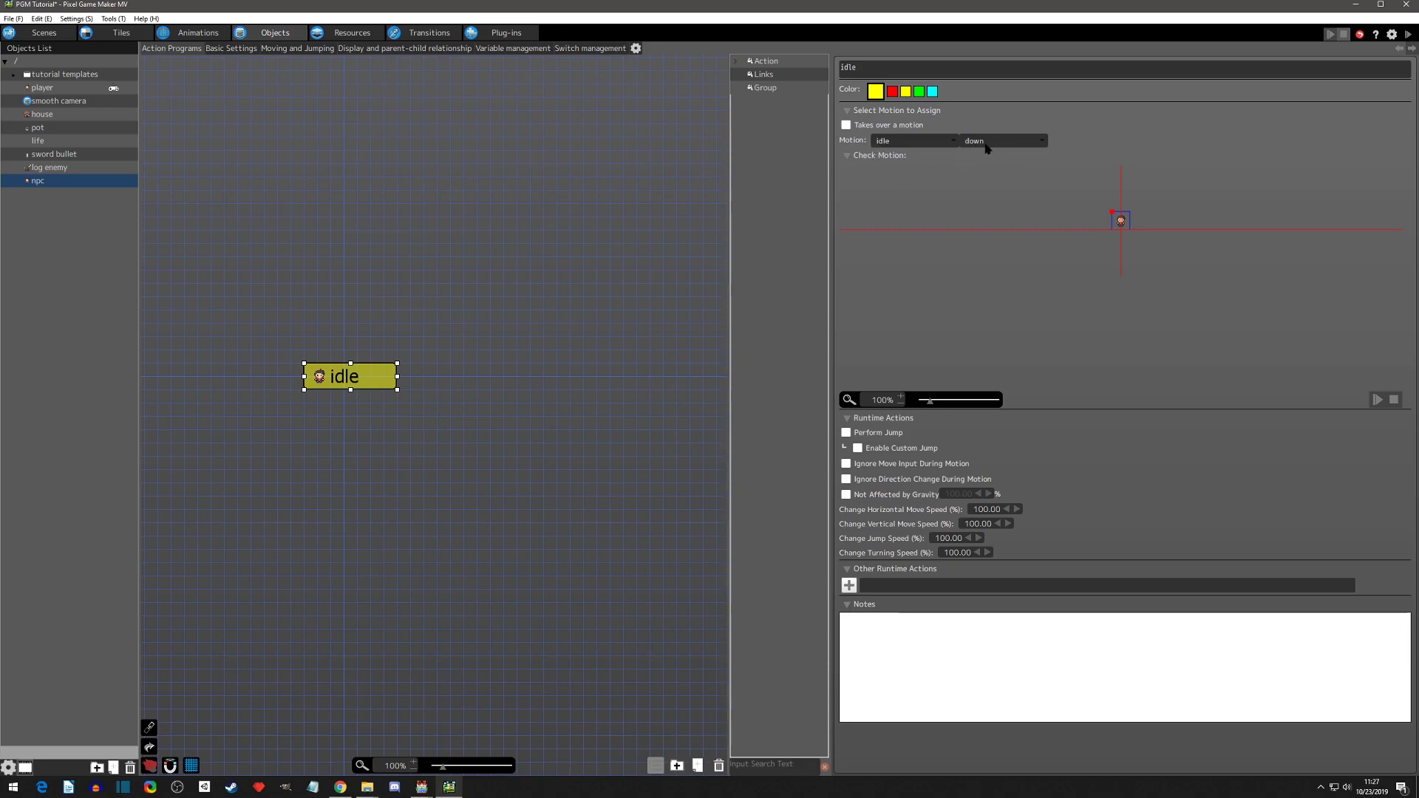
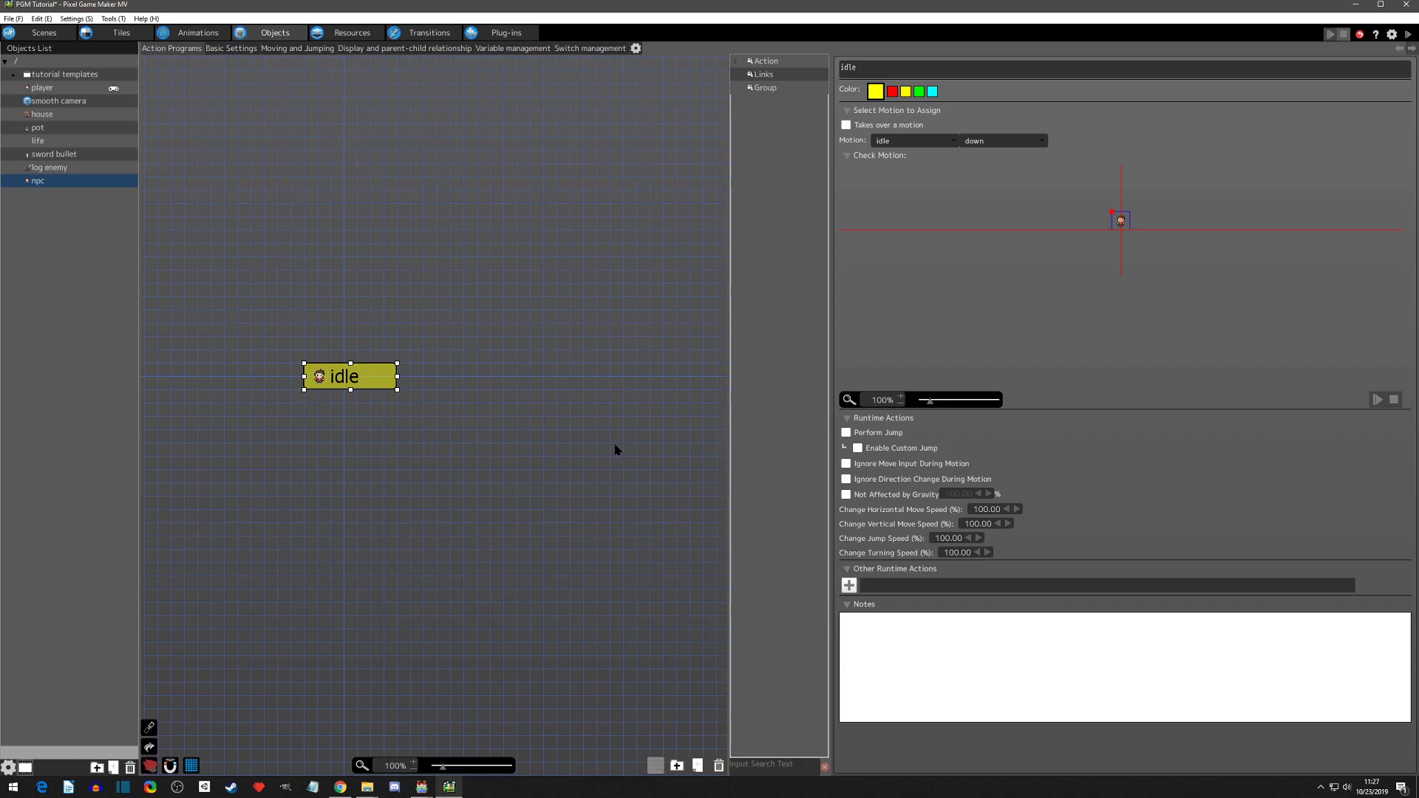
Add an Apply Filter Effects on Object runtime action with Sepia to the idle action, previewing it before accepting.
{"action": "left_click", "coordinate": [850, 586]}
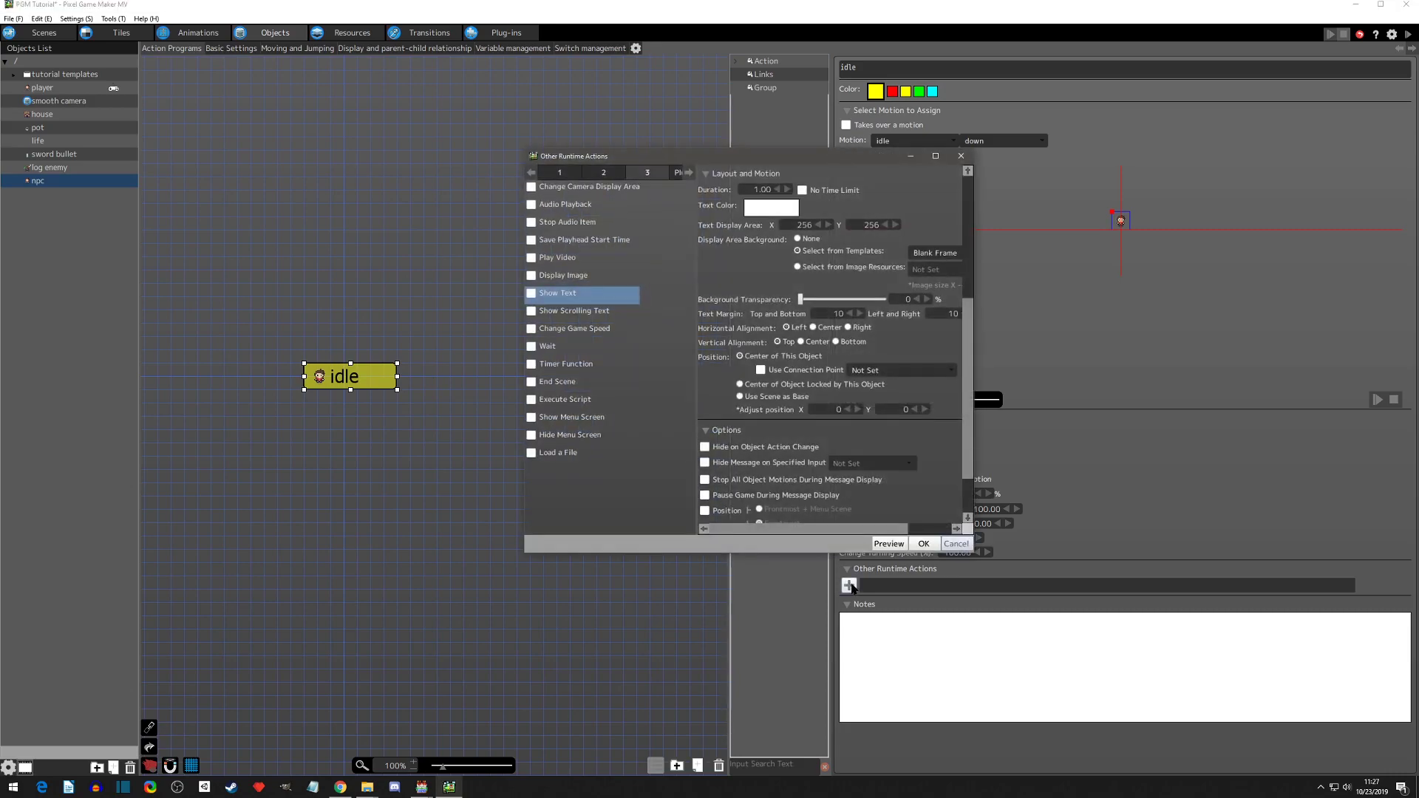
{"action": "left_click", "coordinate": [603, 174]}
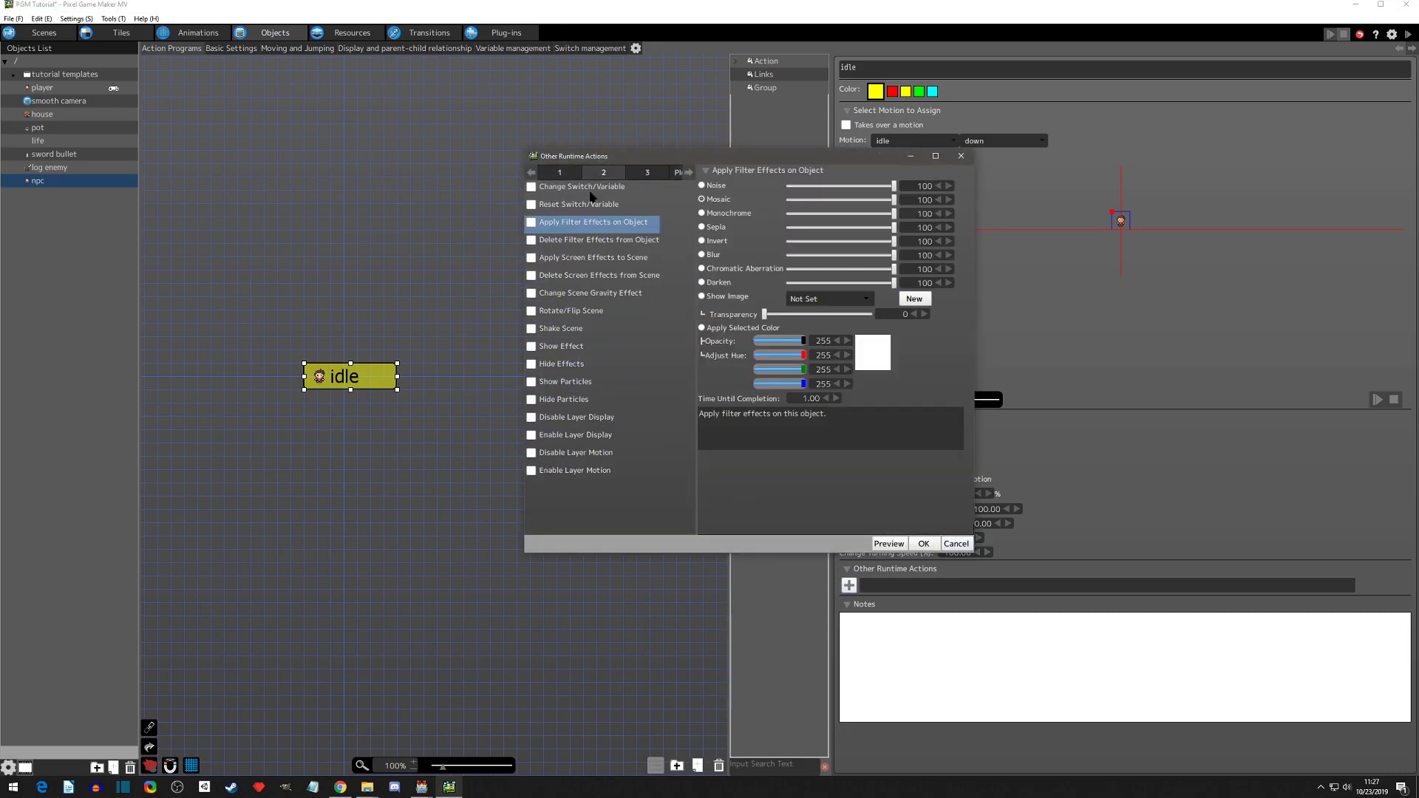
{"action": "left_click", "coordinate": [531, 222]}
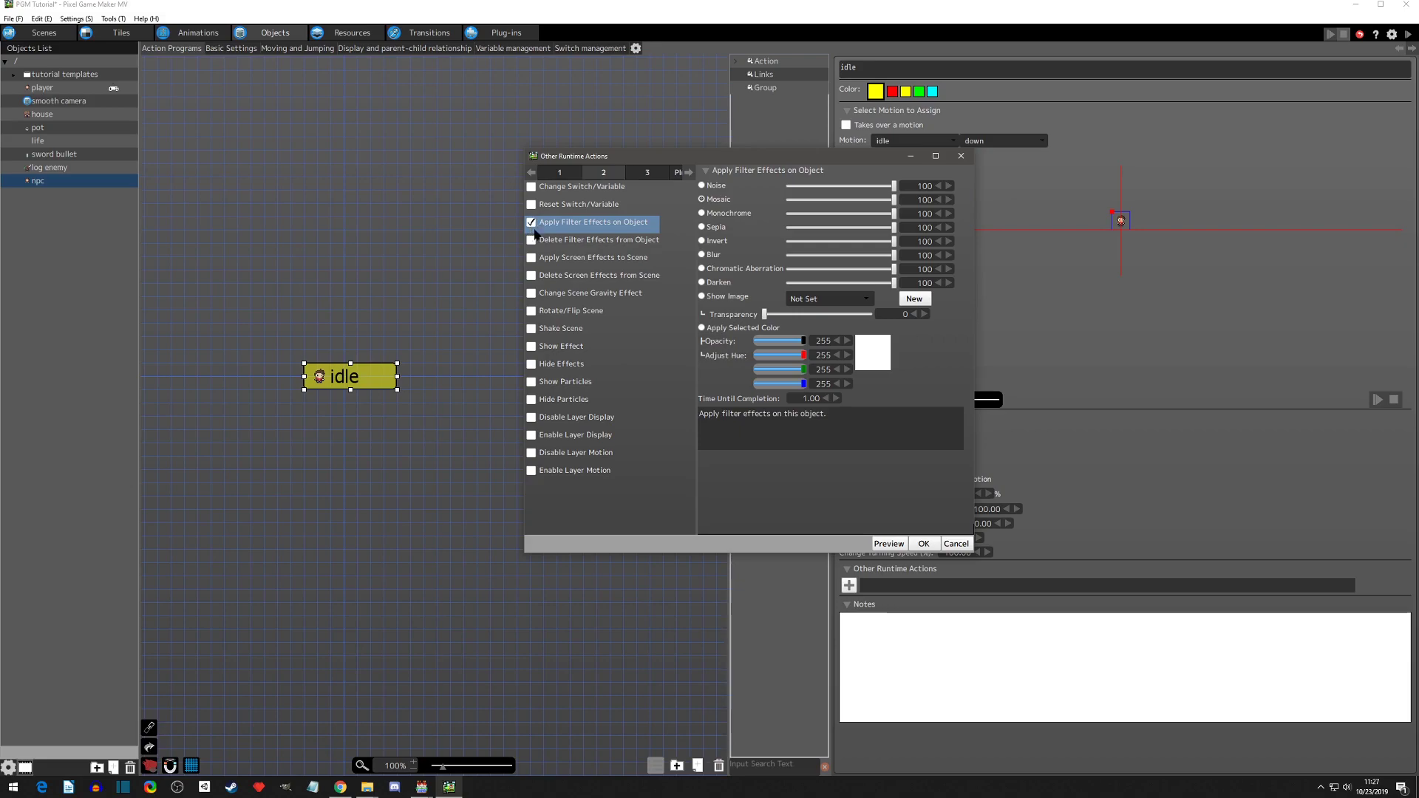
{"action": "left_click", "coordinate": [703, 229]}
{"action": "left_click", "coordinate": [889, 543]}
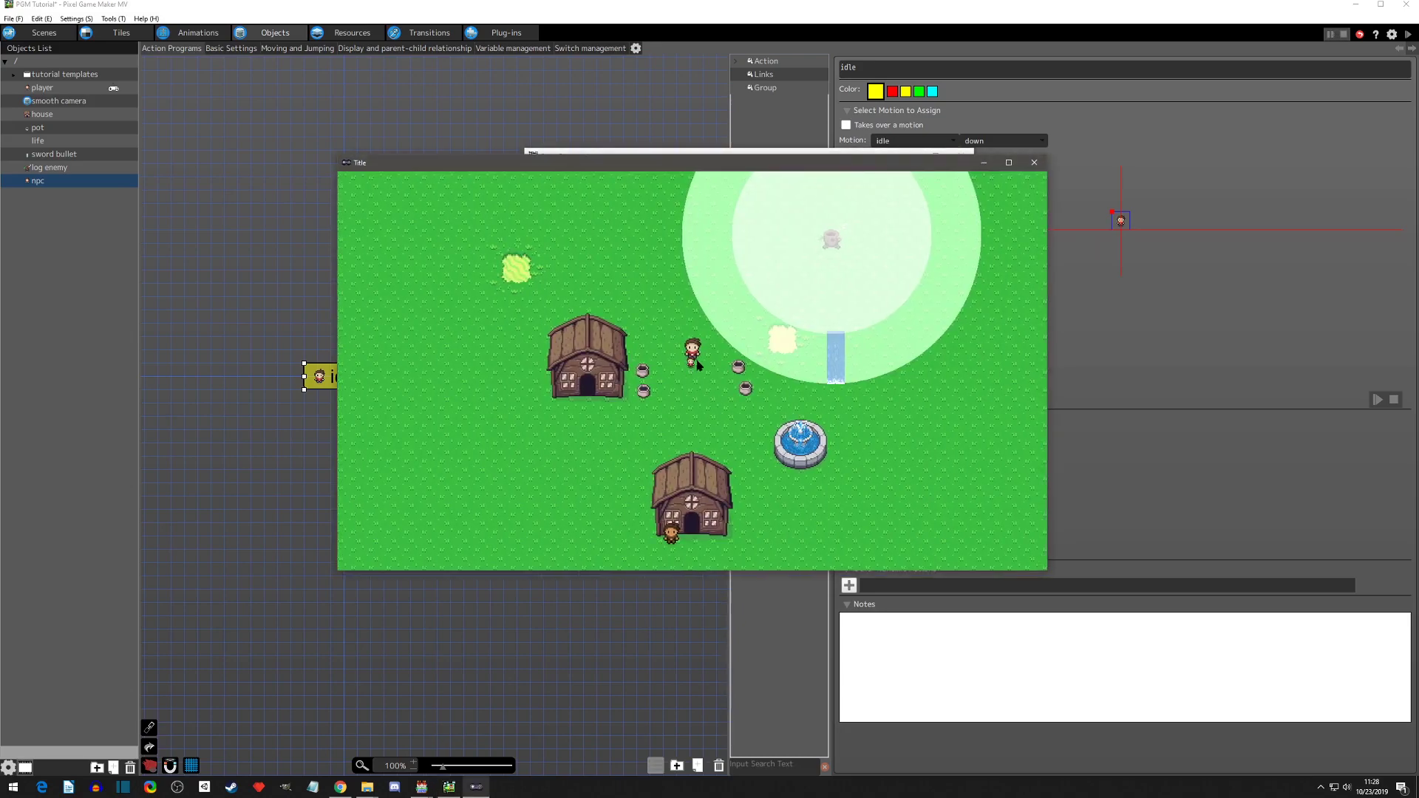
{"action": "left_click", "coordinate": [1033, 166]}
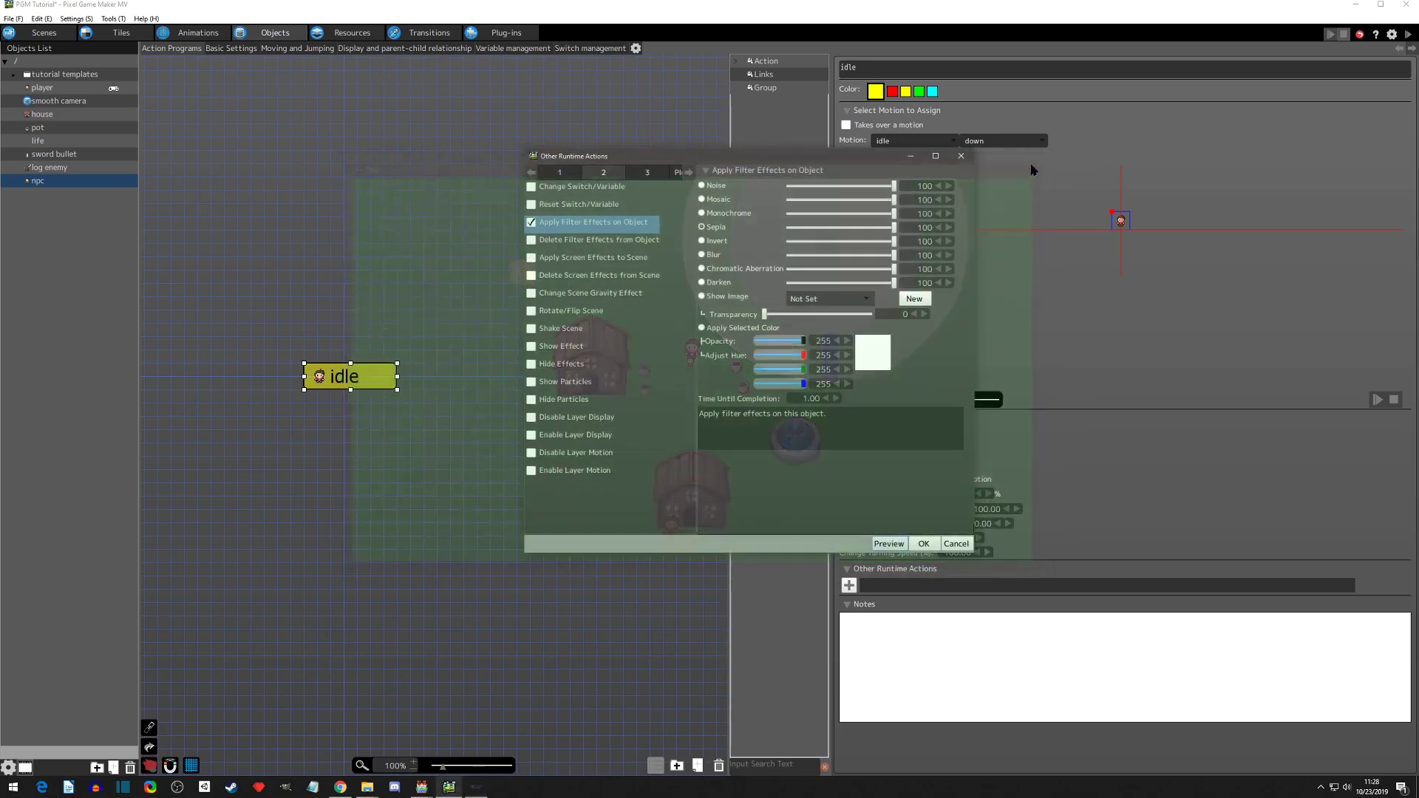
{"action": "left_click", "coordinate": [928, 544]}
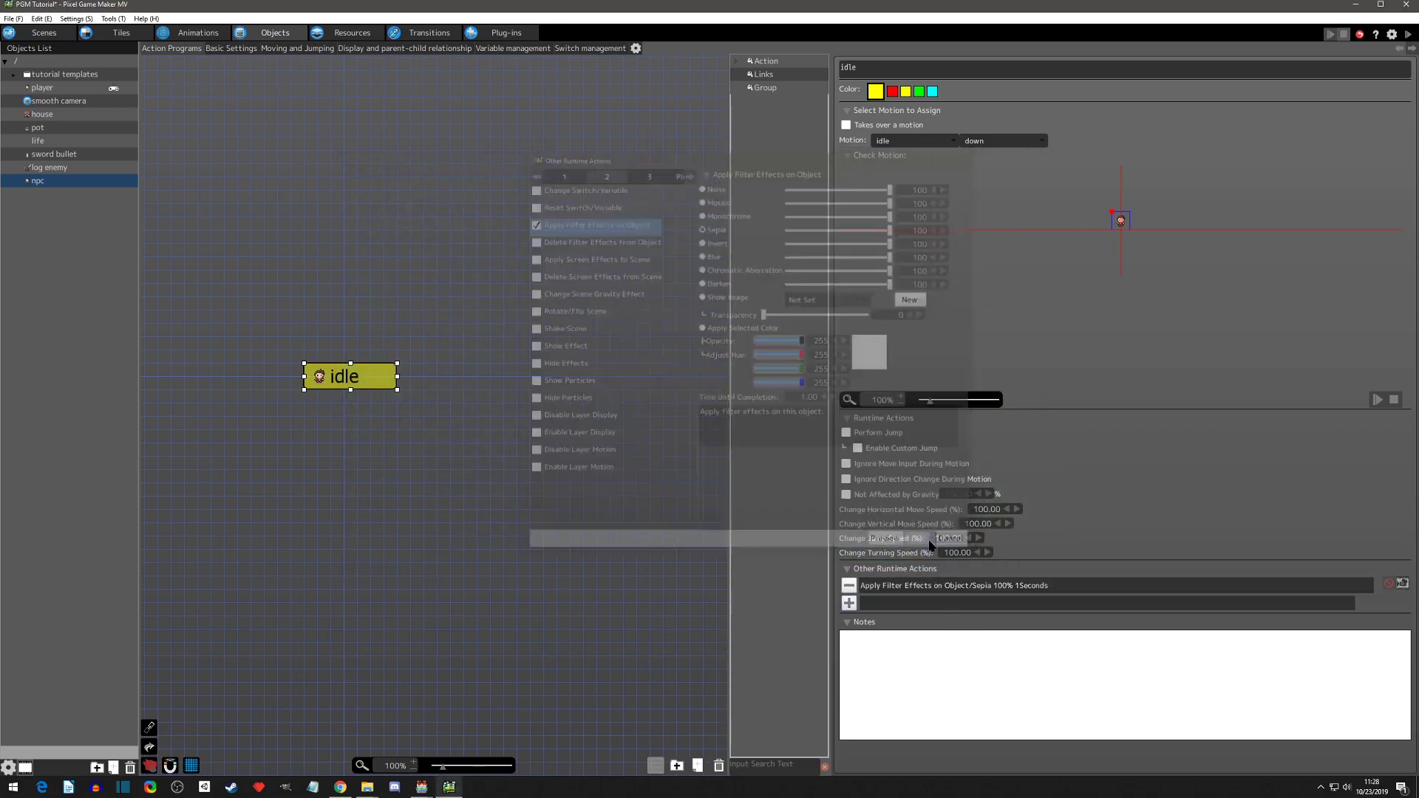
{"action": "left_click", "coordinate": [974, 583]}
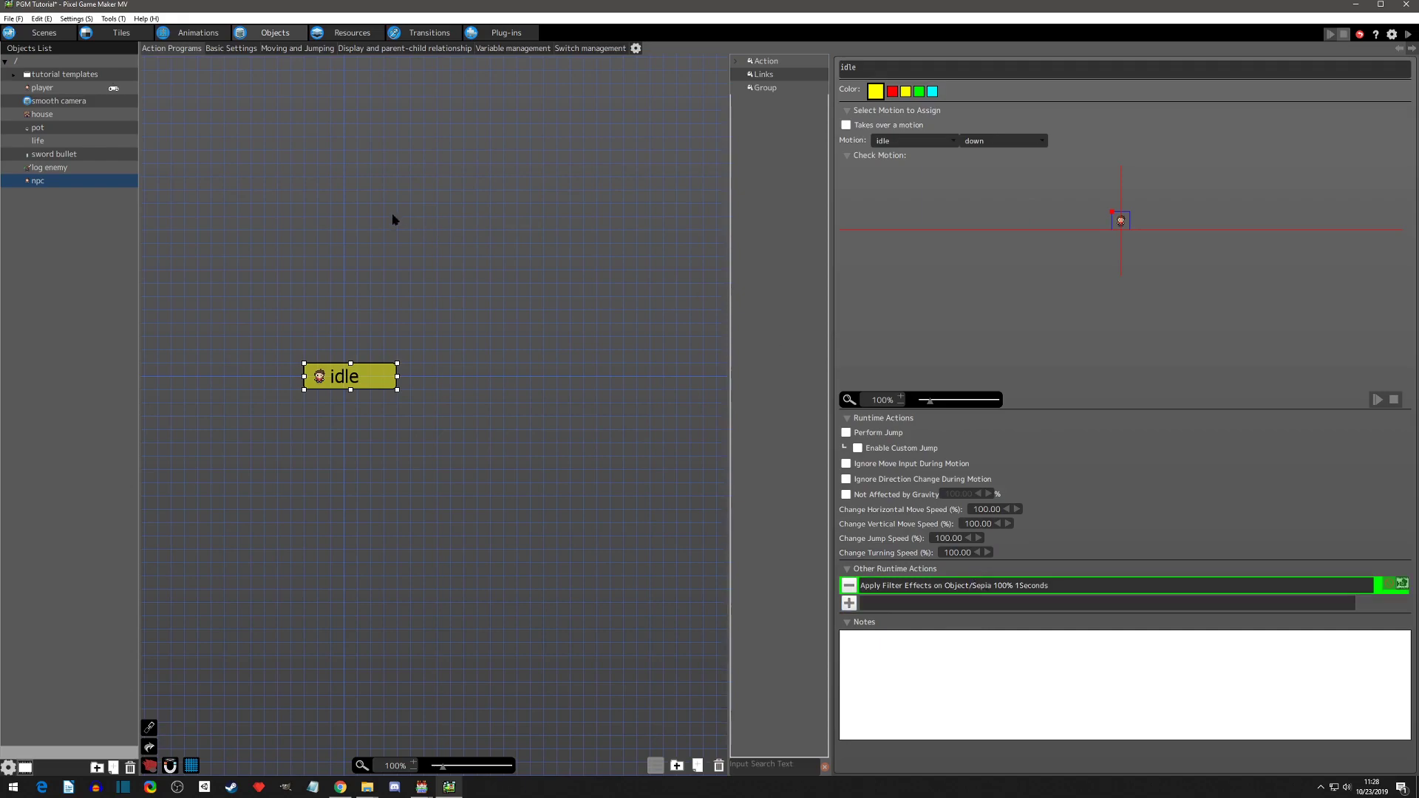
Place the npc in the scene in front of the upper house at about X 422, Y 432 and scale it to 200% in X and Y.
{"action": "left_click", "coordinate": [51, 33]}
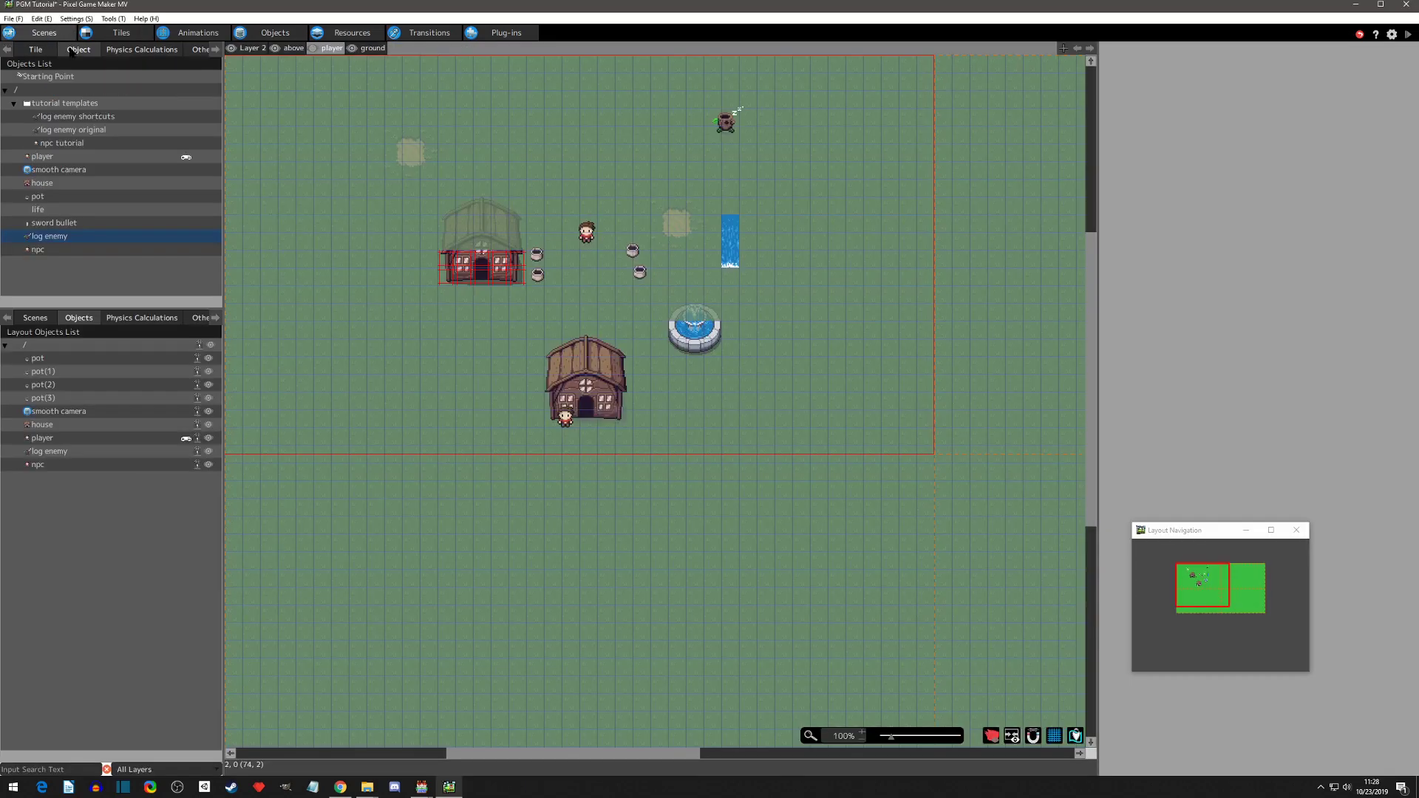
{"action": "left_click", "coordinate": [72, 51]}
{"action": "left_click", "coordinate": [44, 250]}
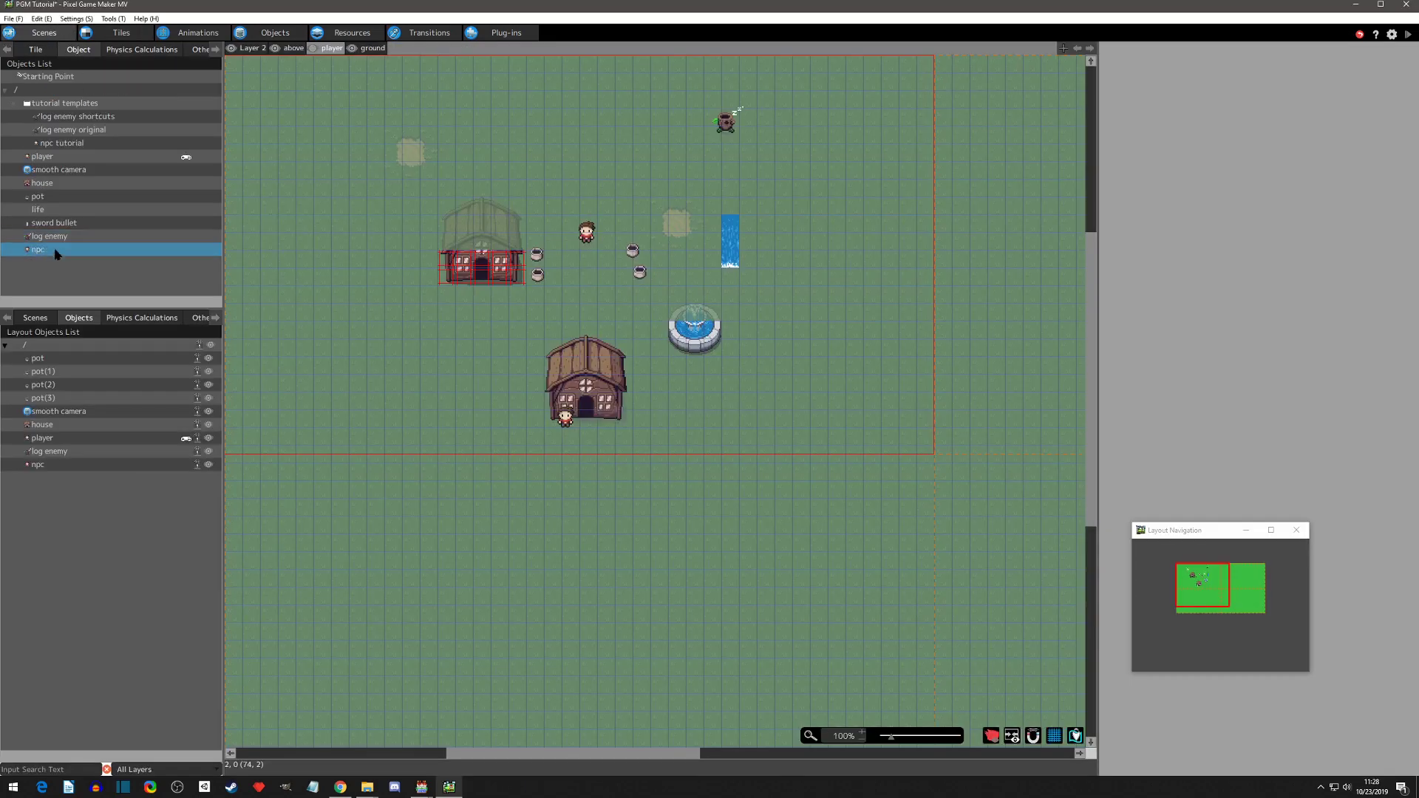
{"action": "left_click", "coordinate": [459, 298]}
{"action": "double_click", "coordinate": [1185, 238]}
{"action": "type", "text": "200"}
{"action": "key", "text": "Tab"}
{"action": "type", "text": "200"}
{"action": "key", "text": "Return"}
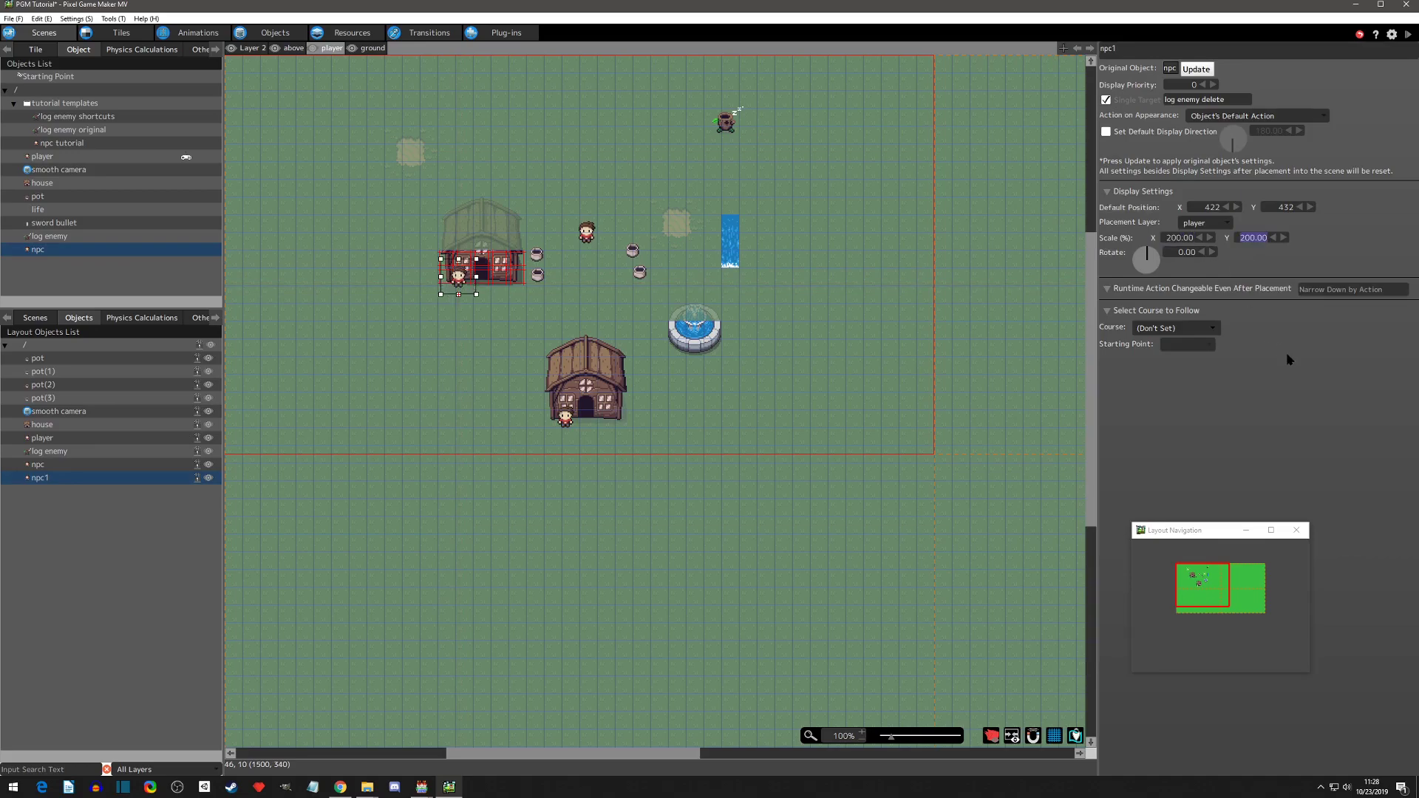
Test play the game, walk the player down and left toward the new npc, and close the game.
{"action": "left_click", "coordinate": [1409, 34]}
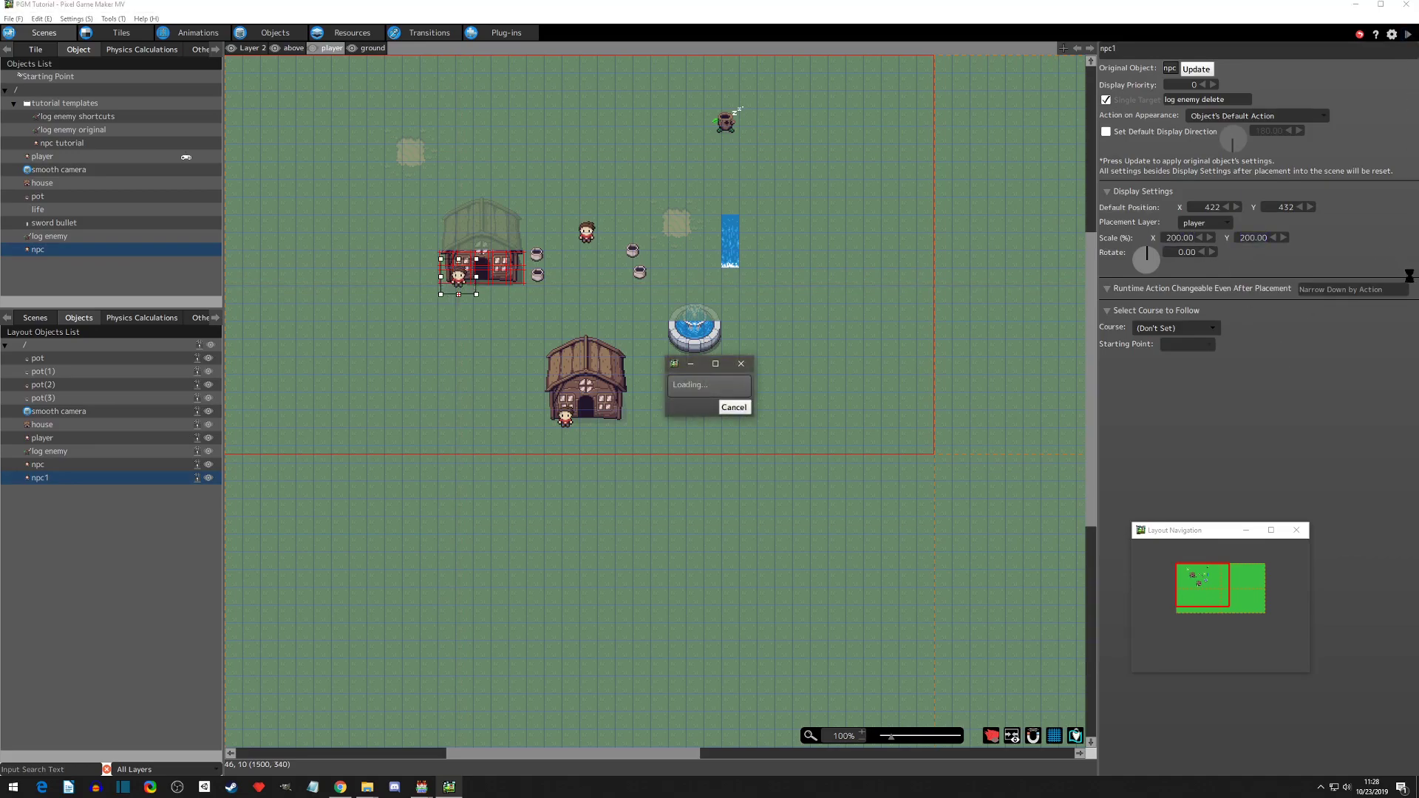
{"action": "key", "text": "Left"}
{"action": "key", "text": "Down"}
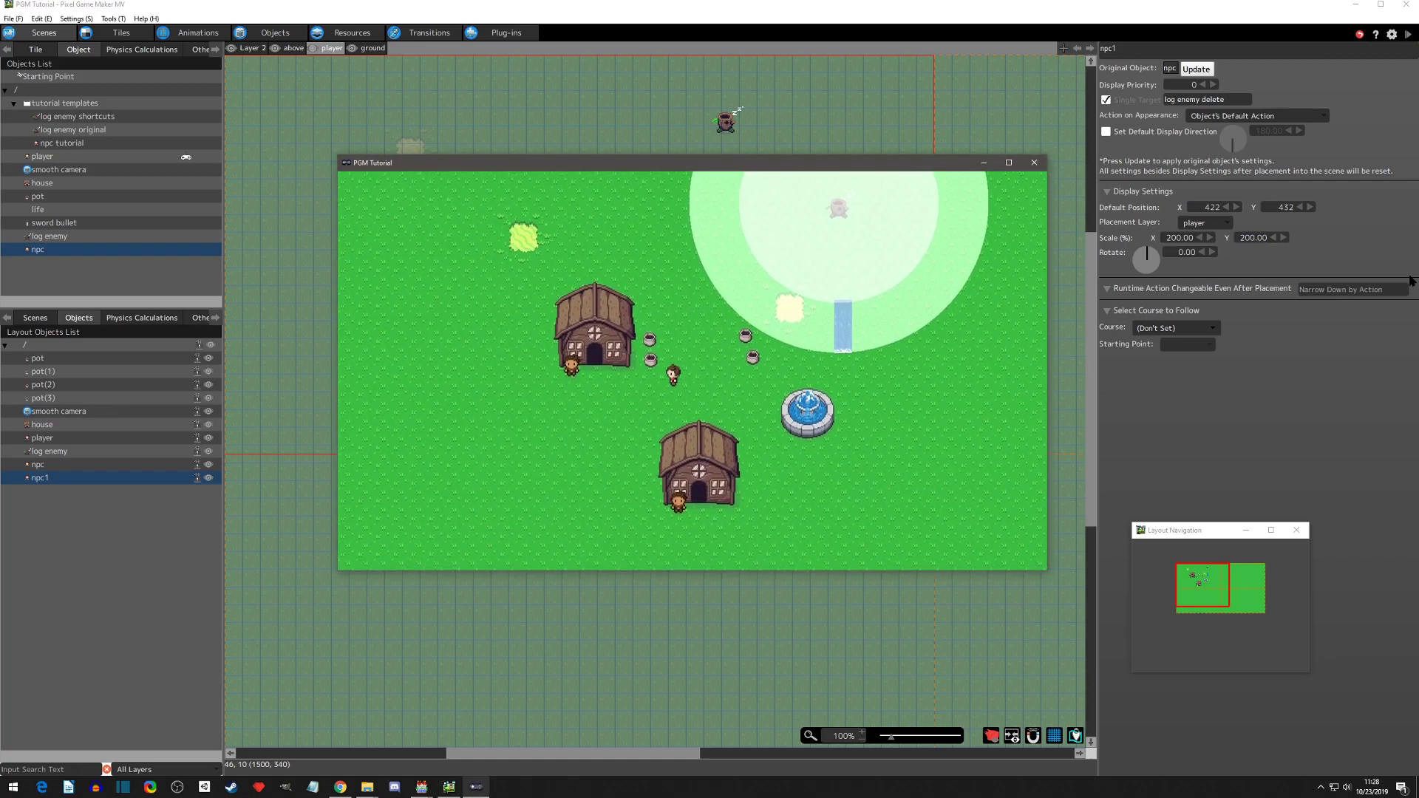
{"action": "key", "text": "Left"}
{"action": "key", "text": "Down"}
{"action": "left_click", "coordinate": [1034, 163]}
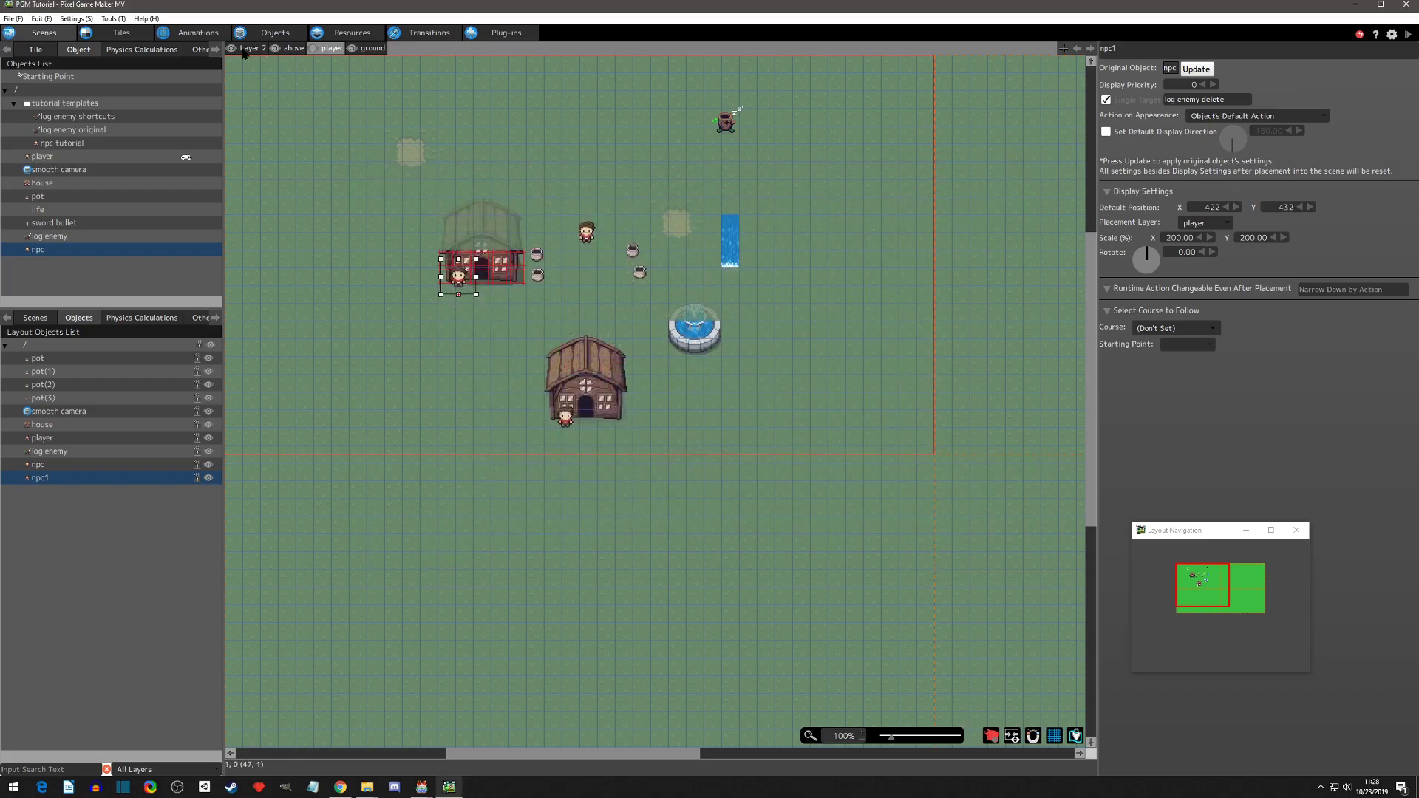
Set the time until completion of the npc's sepia filter effect to 0 seconds.
{"action": "left_click", "coordinate": [275, 33]}
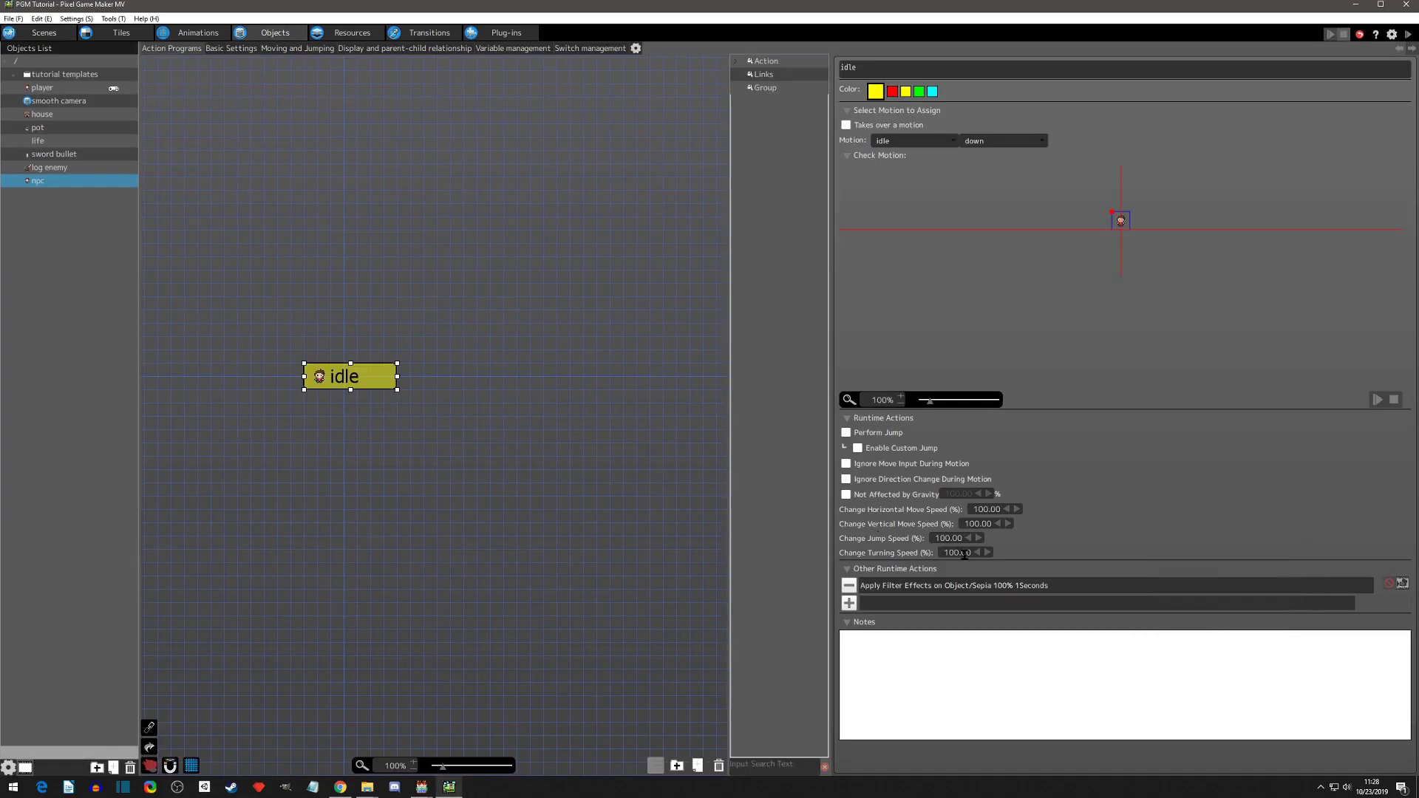
{"action": "left_click", "coordinate": [999, 587]}
{"action": "double_click", "coordinate": [999, 588]}
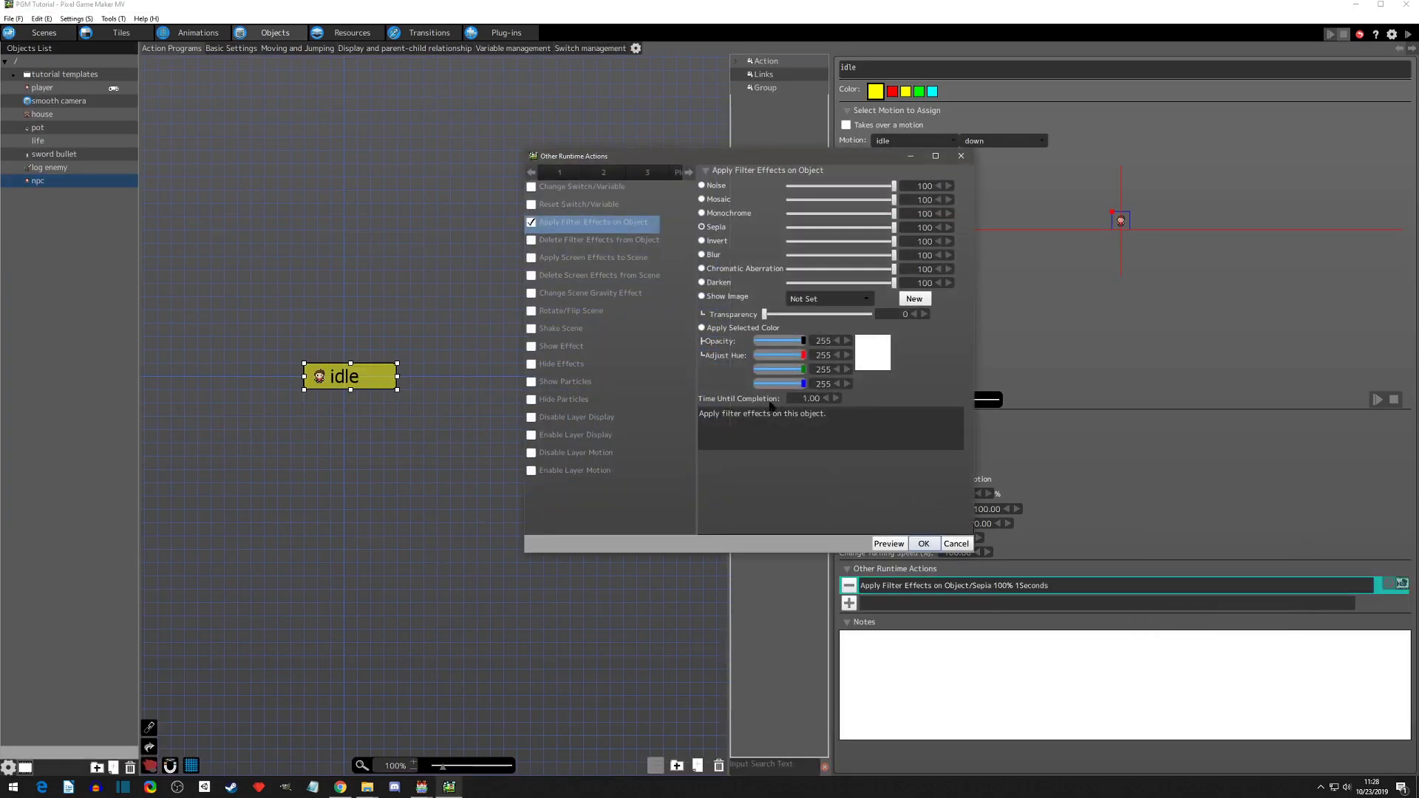
{"action": "double_click", "coordinate": [811, 399]}
{"action": "type", "text": "0"}
{"action": "left_click", "coordinate": [924, 543]}
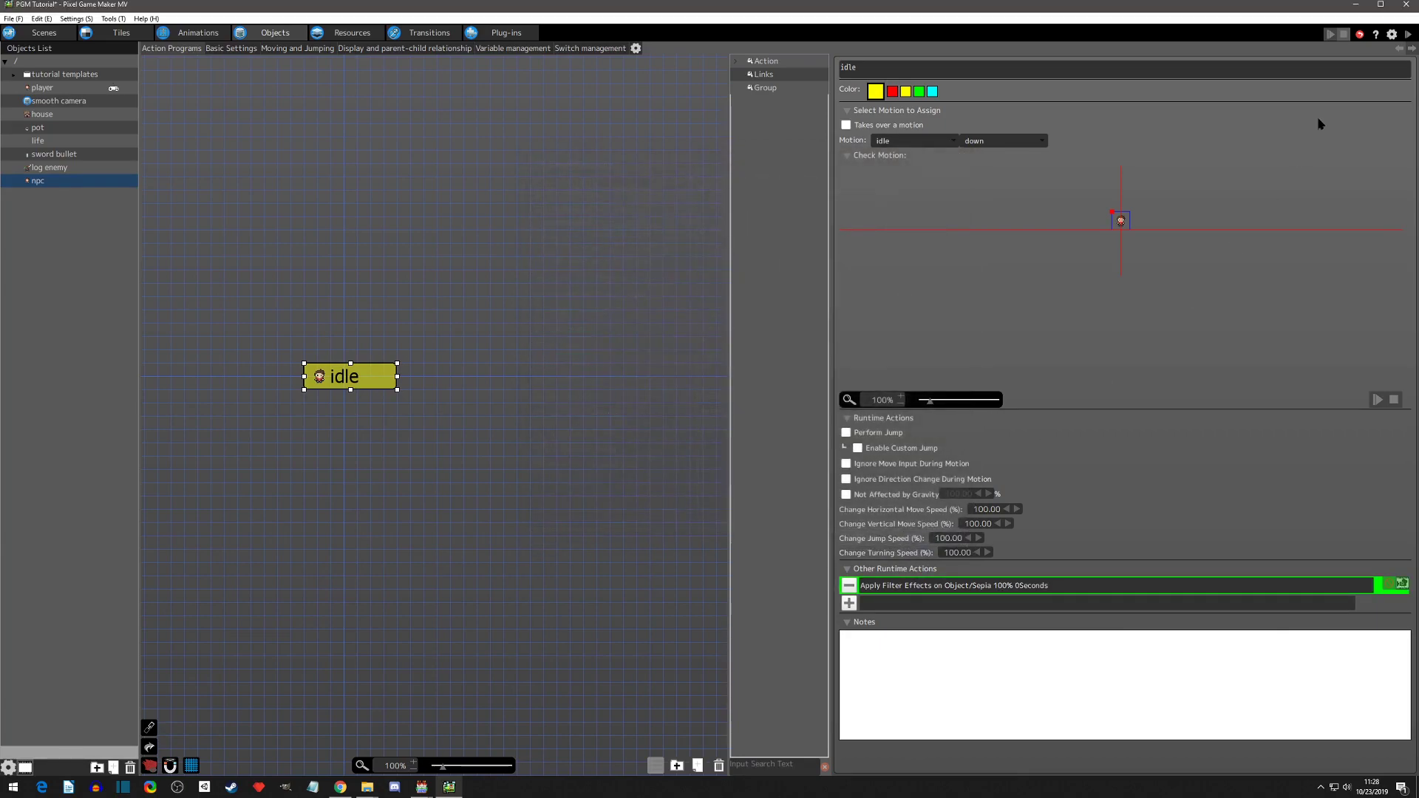
Test play again to check the npc's sepia tint from the start, walk the player over to it, and close the game.
{"action": "left_click", "coordinate": [1407, 35]}
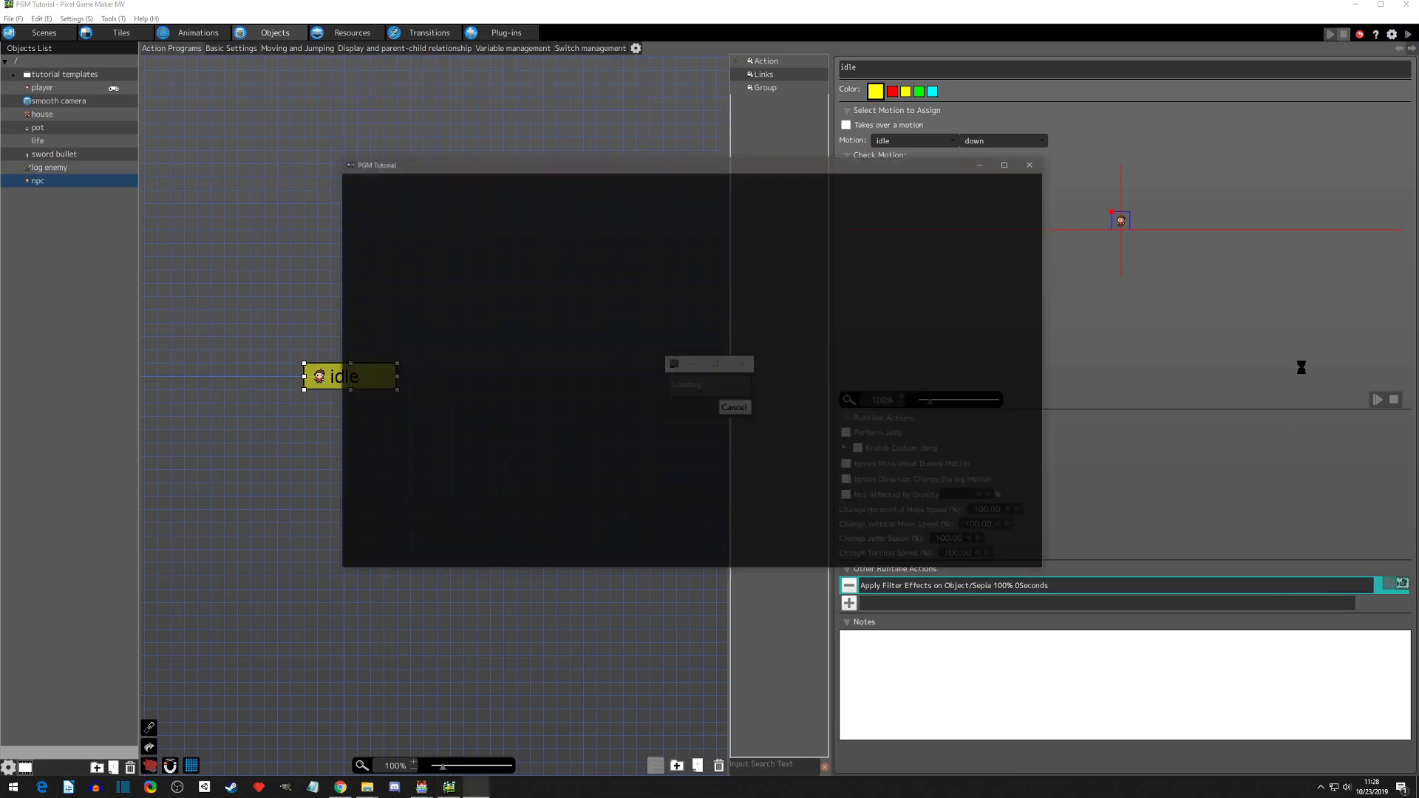
{"action": "key", "text": "Left"}
{"action": "key", "text": "Down"}
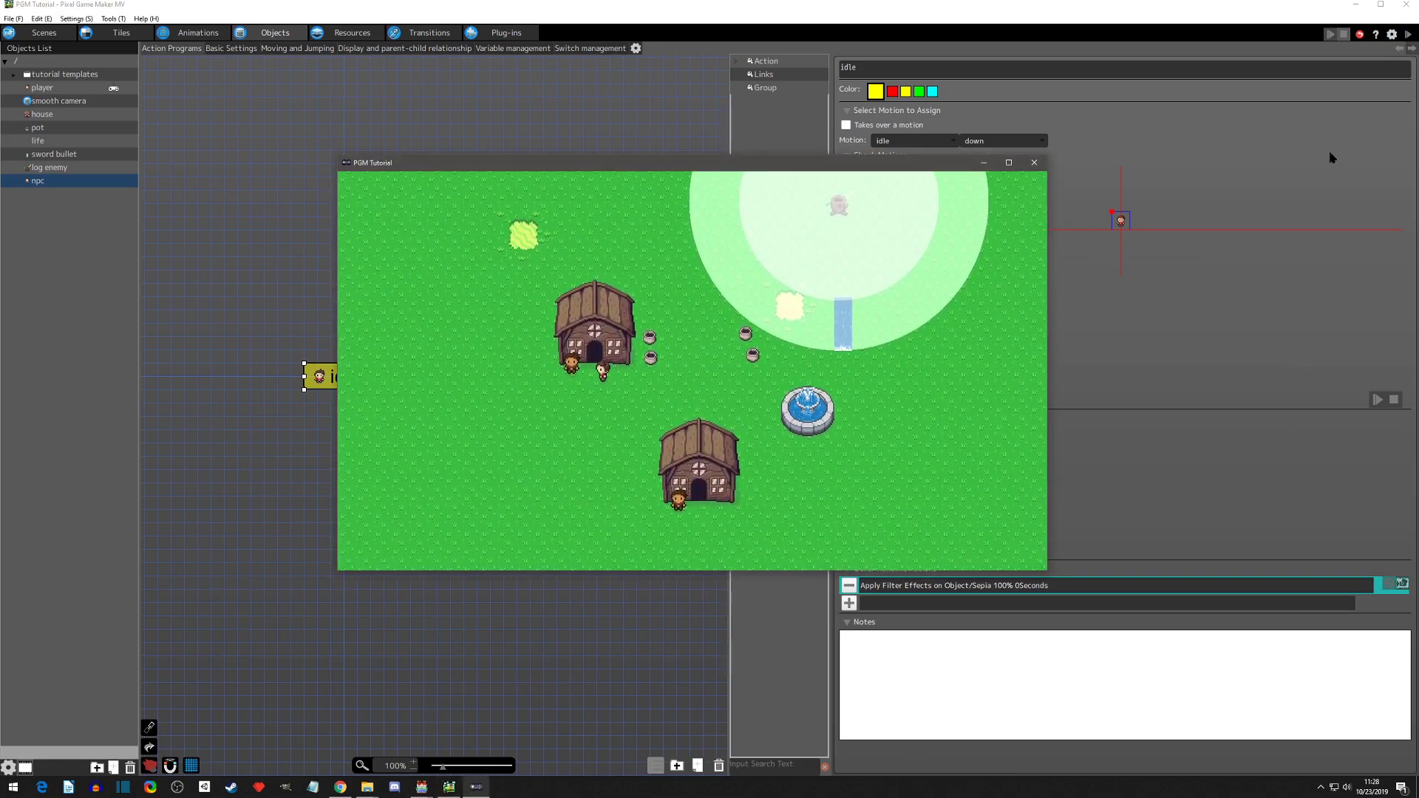
{"action": "left_click", "coordinate": [1035, 162]}
Duplicate the idle action, position the copy directly below the original, and name it talk.
{"action": "left_click", "coordinate": [357, 437]}
{"action": "left_click", "coordinate": [343, 376]}
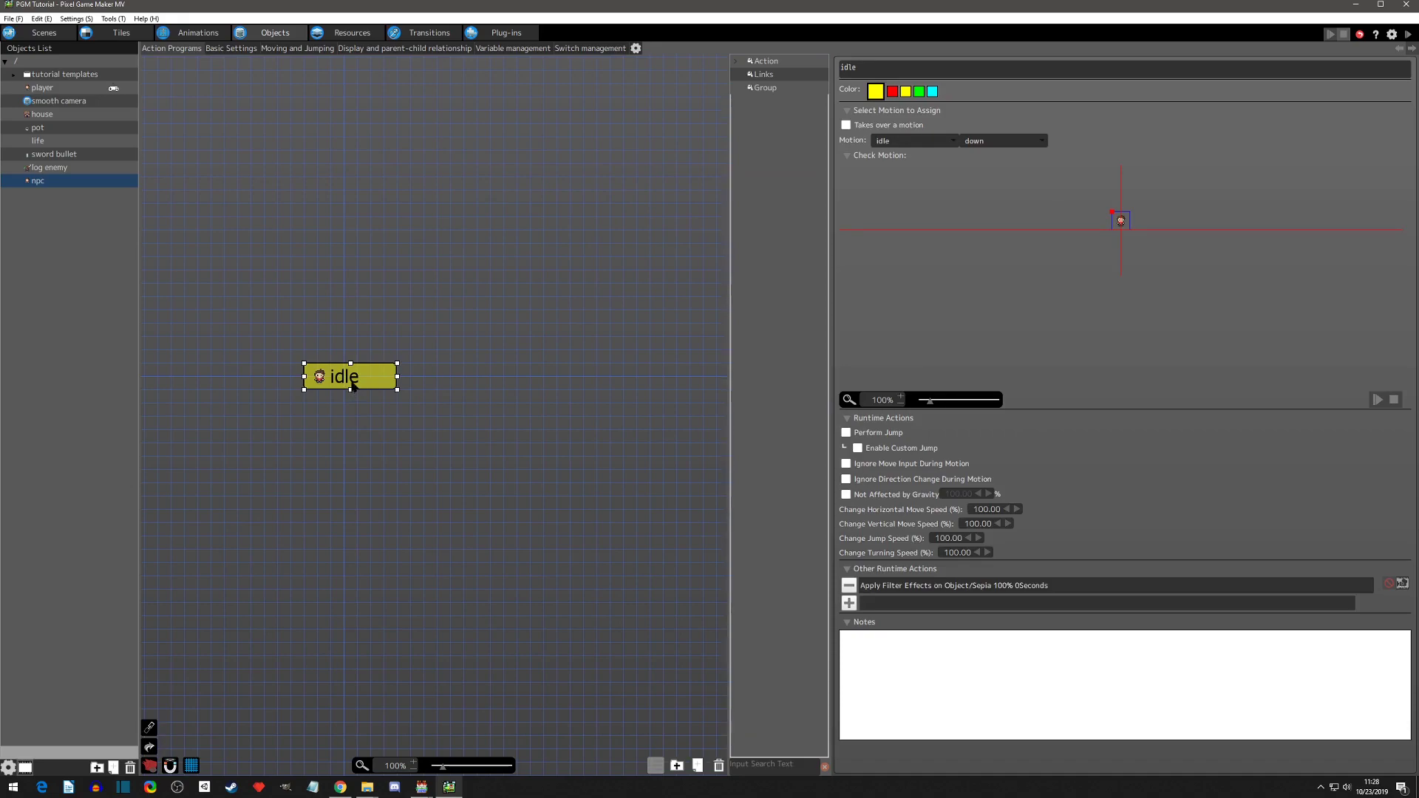
{"action": "left_click", "coordinate": [366, 442]}
{"action": "key", "text": "ctrl+v"}
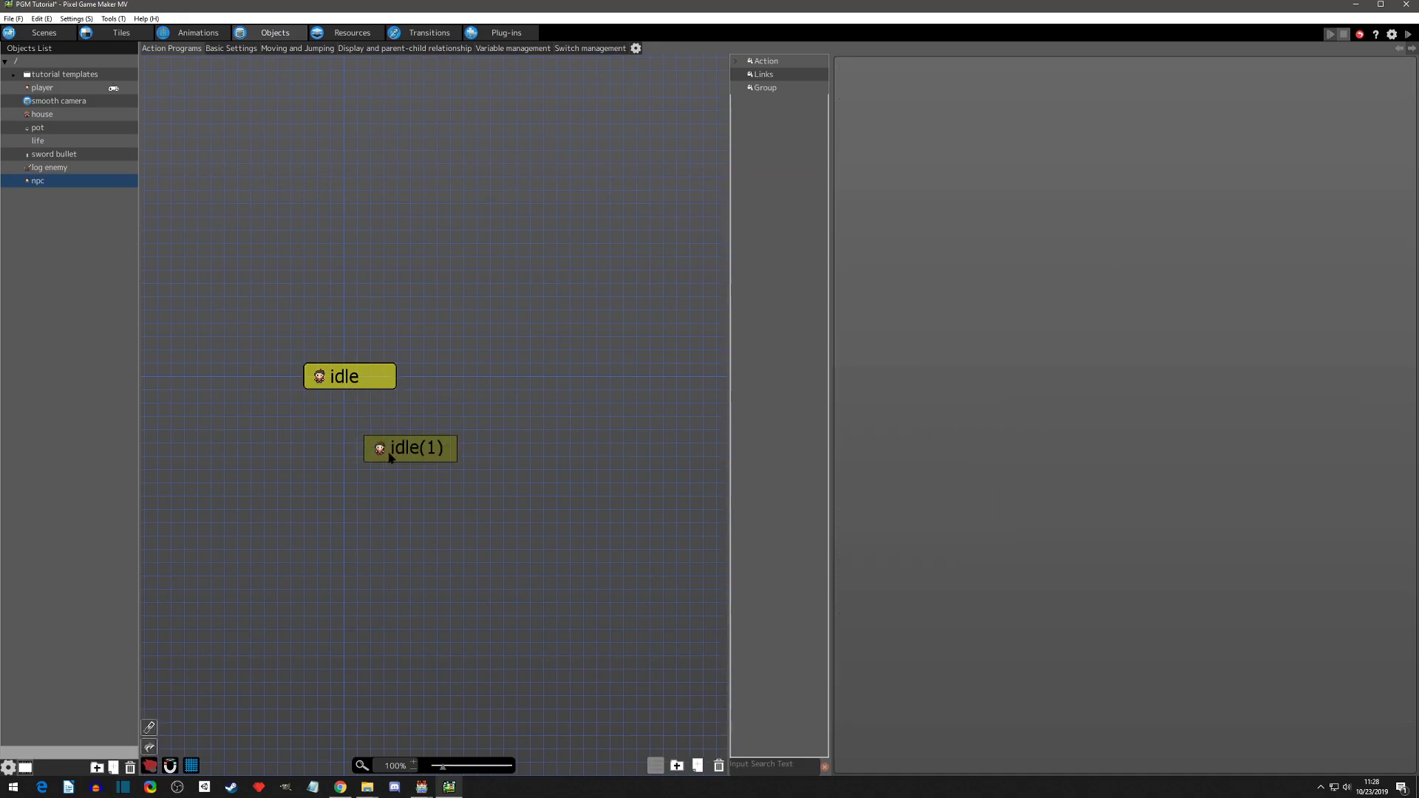
{"action": "left_click_drag", "start_coordinate": [385, 448], "coordinate": [324, 431]}
{"action": "double_click", "coordinate": [880, 68]}
{"action": "type", "text": "talk"}
{"action": "left_click", "coordinate": [510, 407]}
Remove the sepia filter effect from the talk action's runtime actions and compare with the idle action.
{"action": "left_click", "coordinate": [372, 430]}
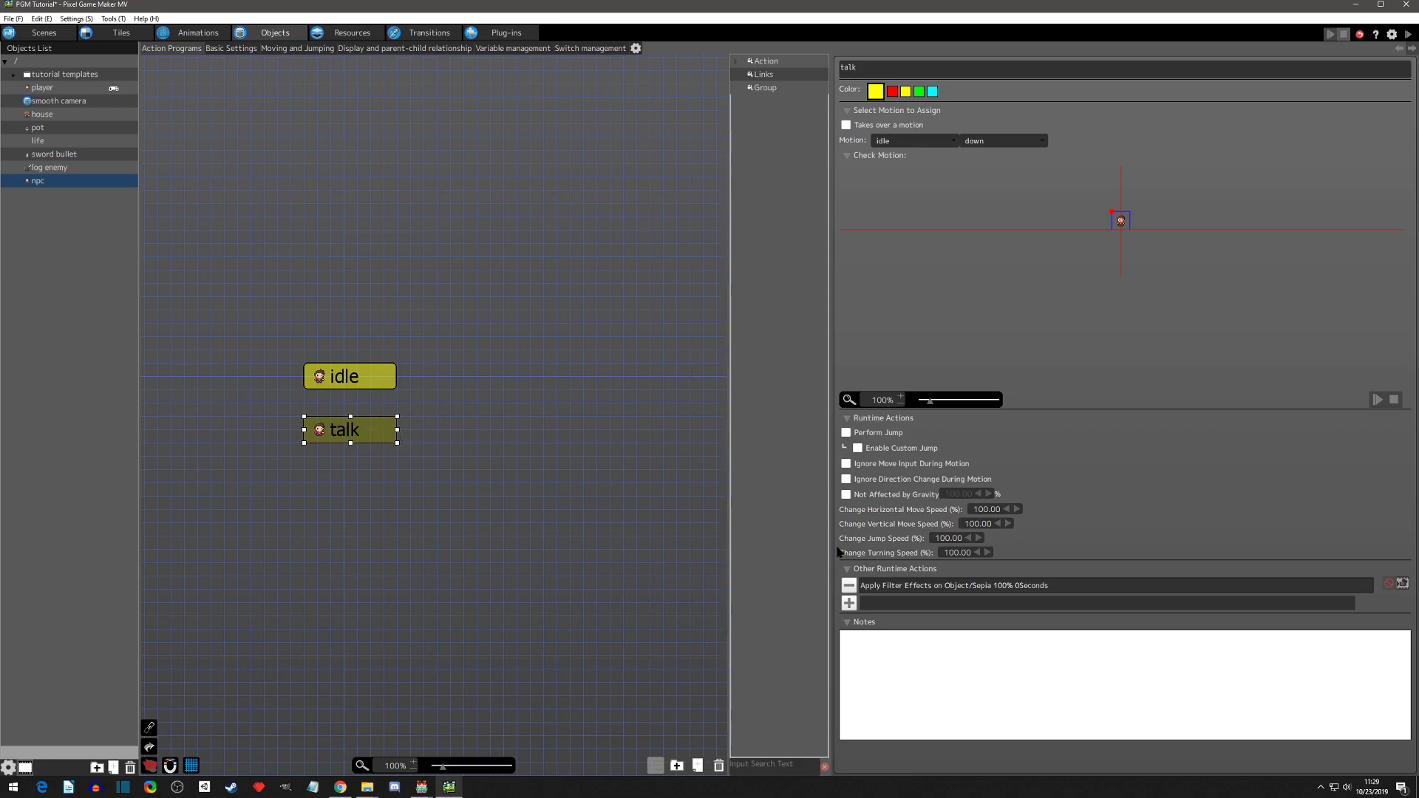
{"action": "left_click", "coordinate": [848, 585]}
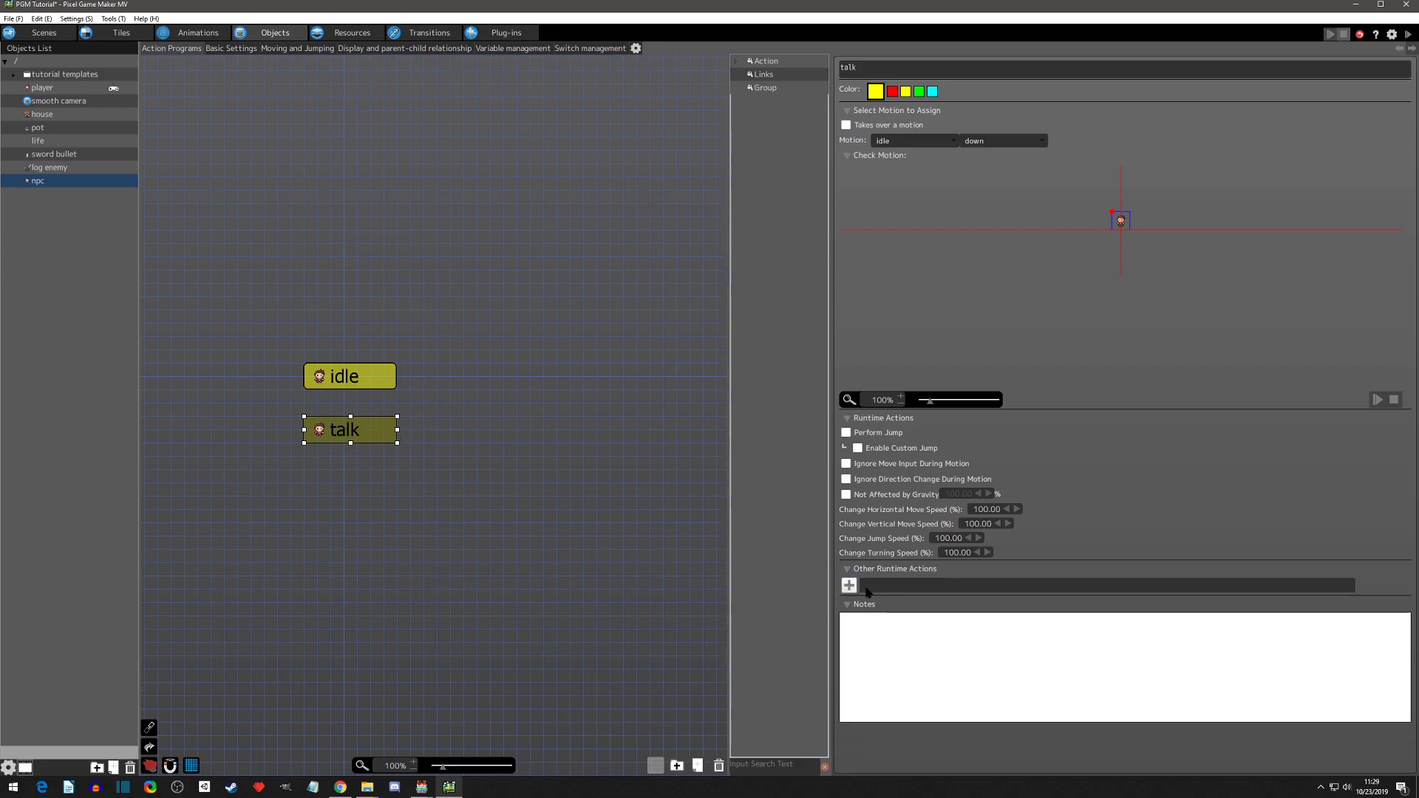
{"action": "left_click", "coordinate": [362, 384]}
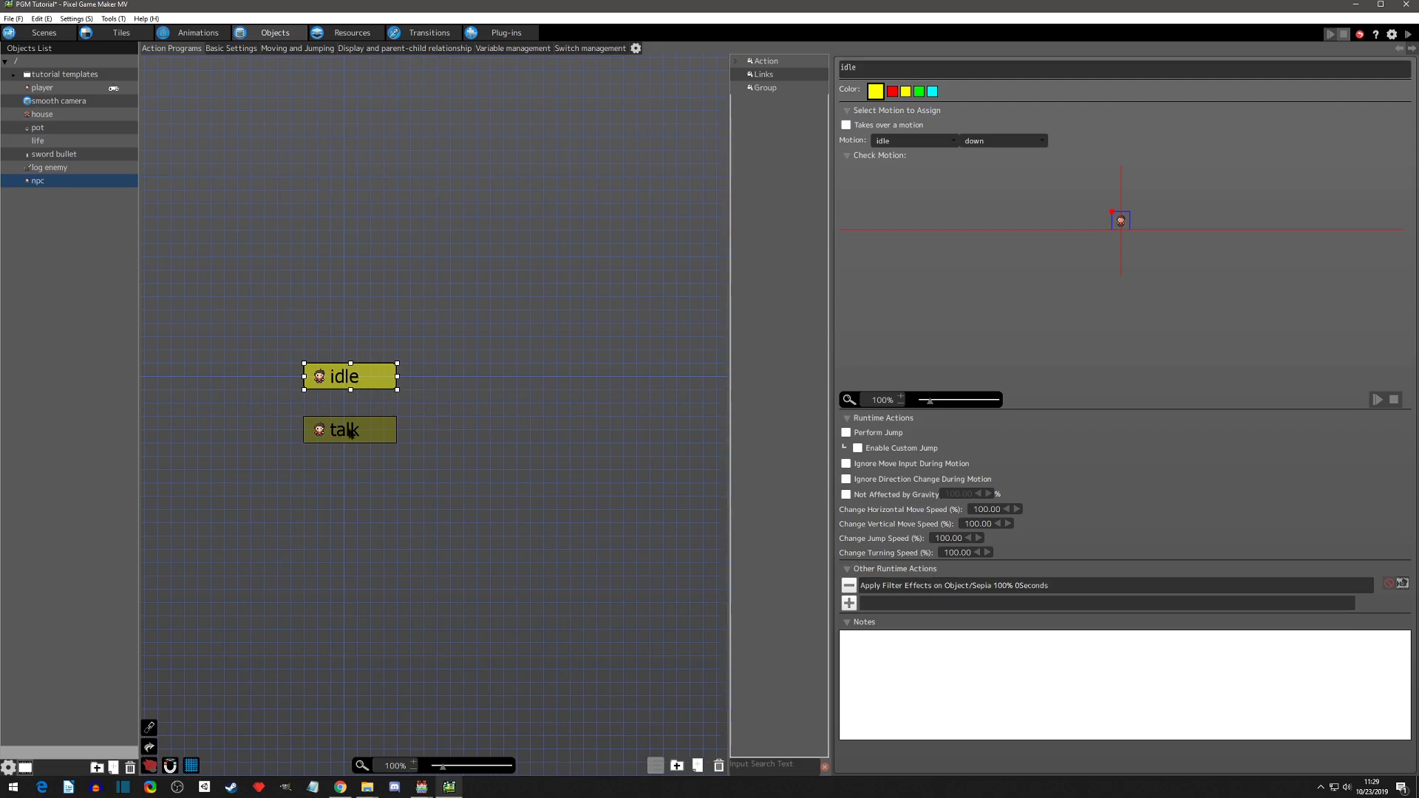
{"action": "left_click", "coordinate": [937, 588]}
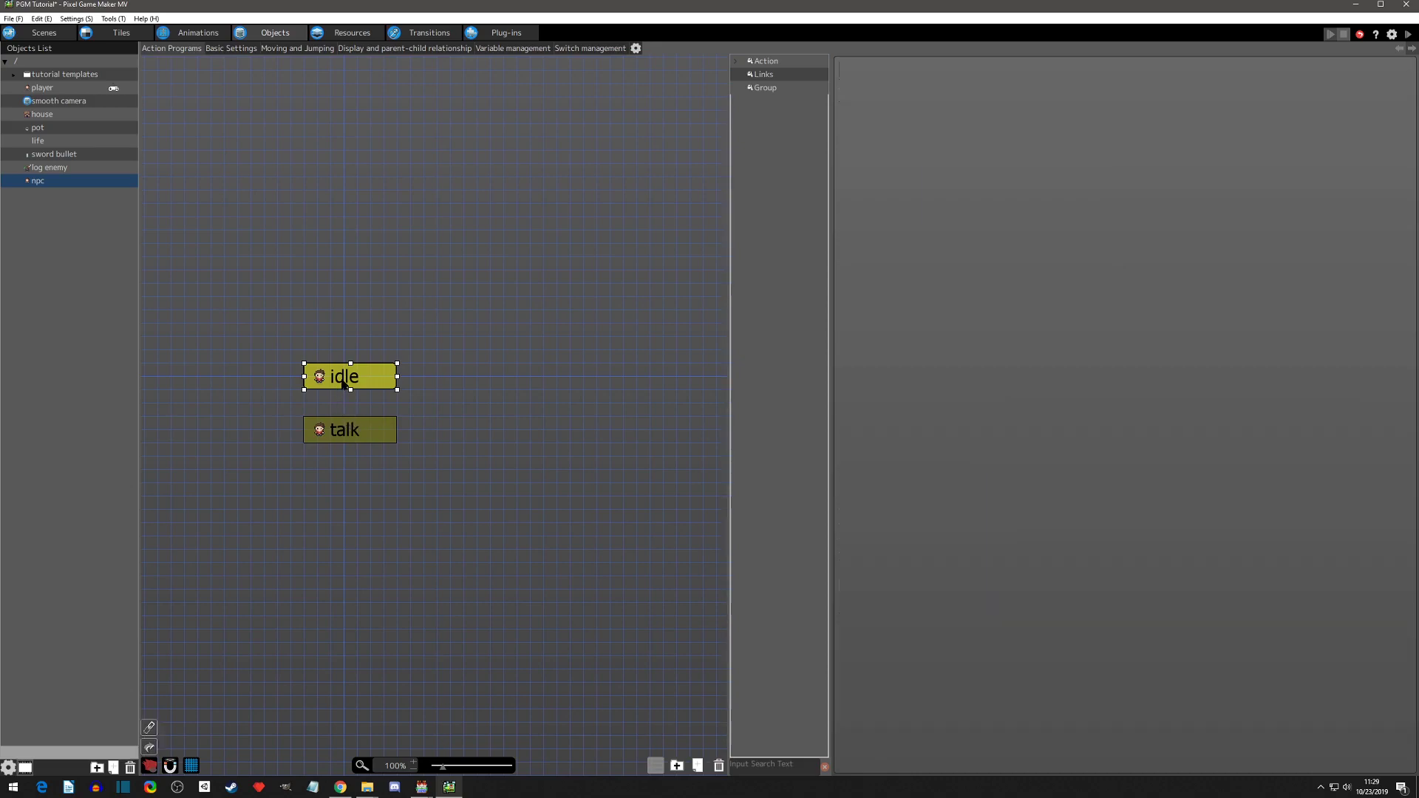
Create a link from the idle action to the talk action.
{"action": "right_click", "coordinate": [343, 384]}
{"action": "left_click", "coordinate": [367, 407]}
{"action": "left_click", "coordinate": [329, 423]}
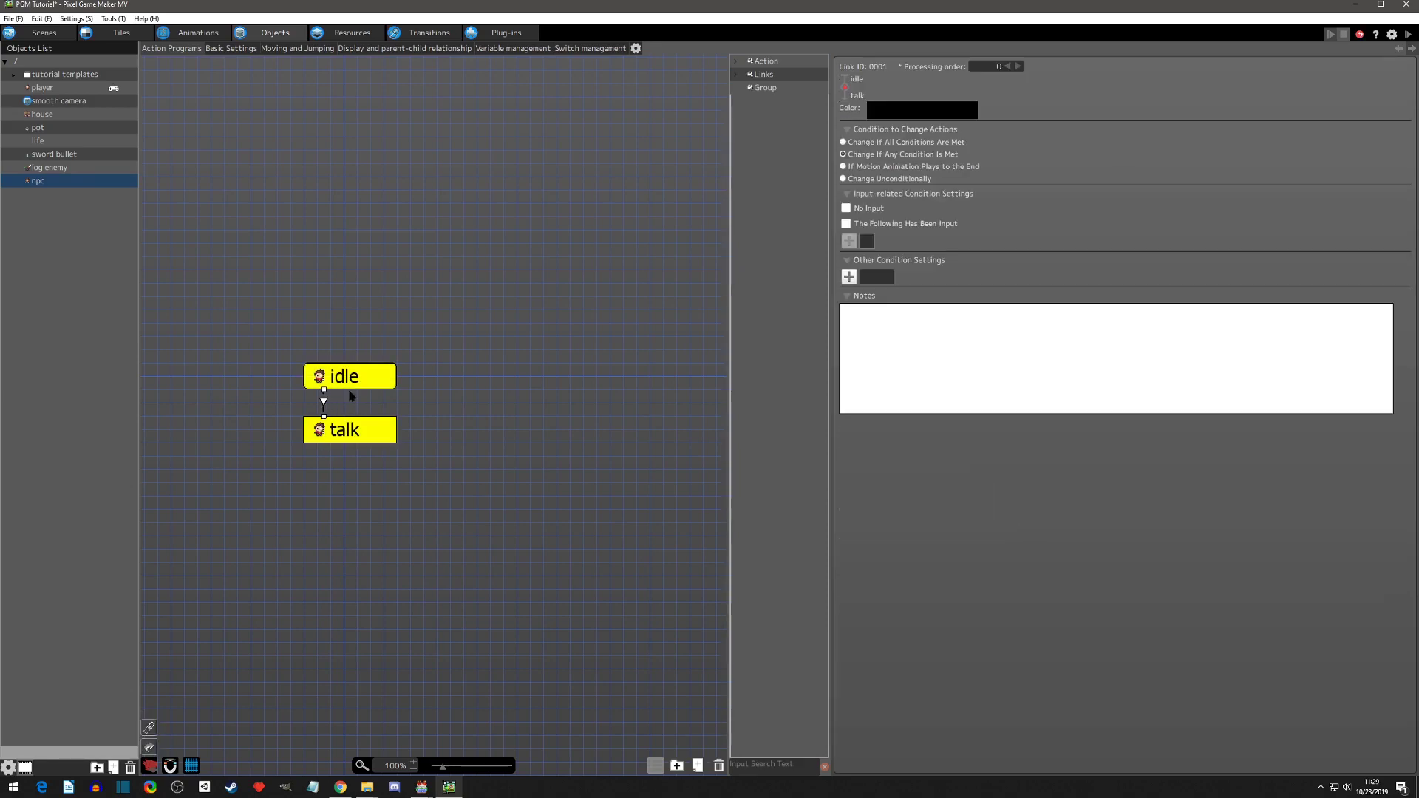
Give the idle-to-talk link an X On Press input condition and a Discovered Other Objects condition.
{"action": "left_click", "coordinate": [846, 223]}
{"action": "left_click", "coordinate": [849, 240]}
{"action": "left_click", "coordinate": [682, 331]}
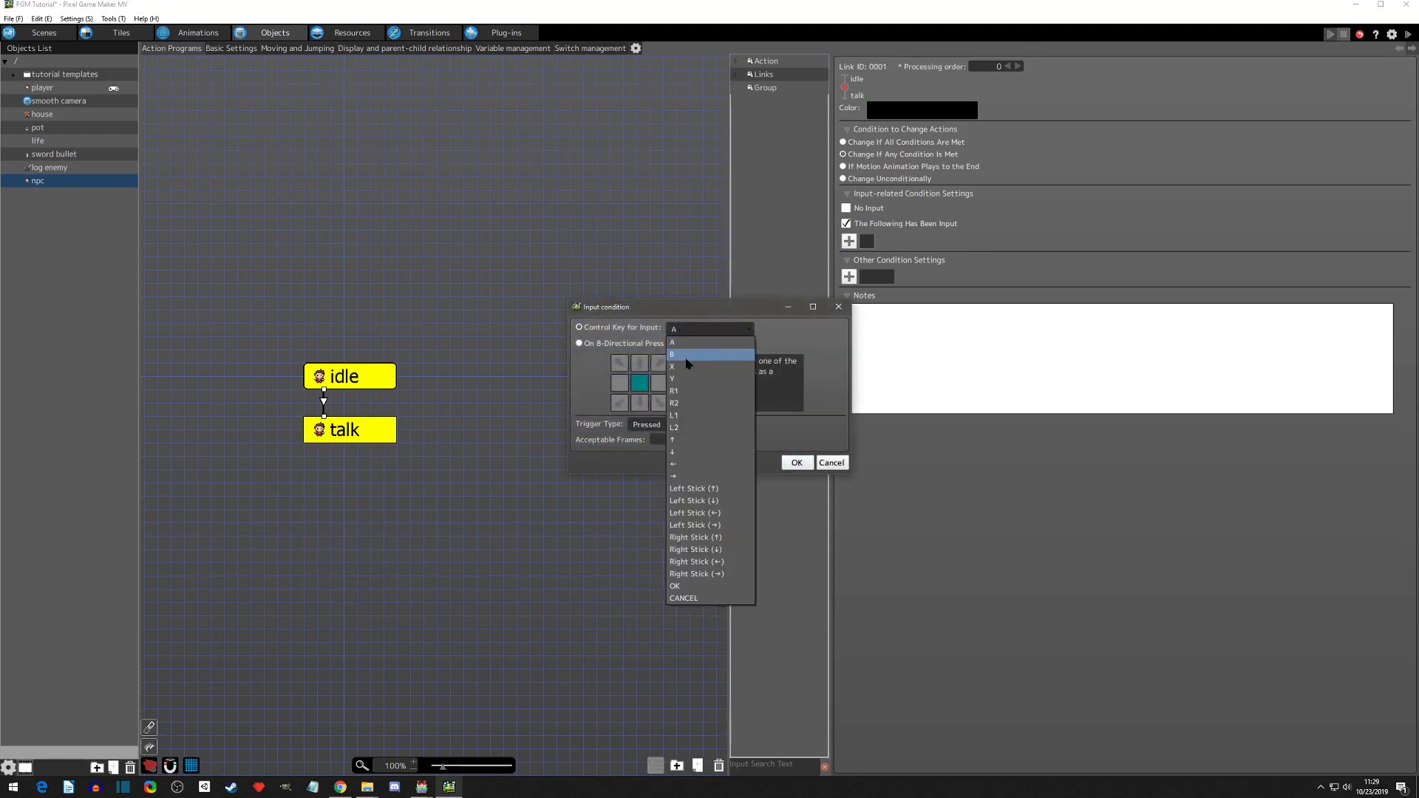
{"action": "left_click", "coordinate": [685, 368]}
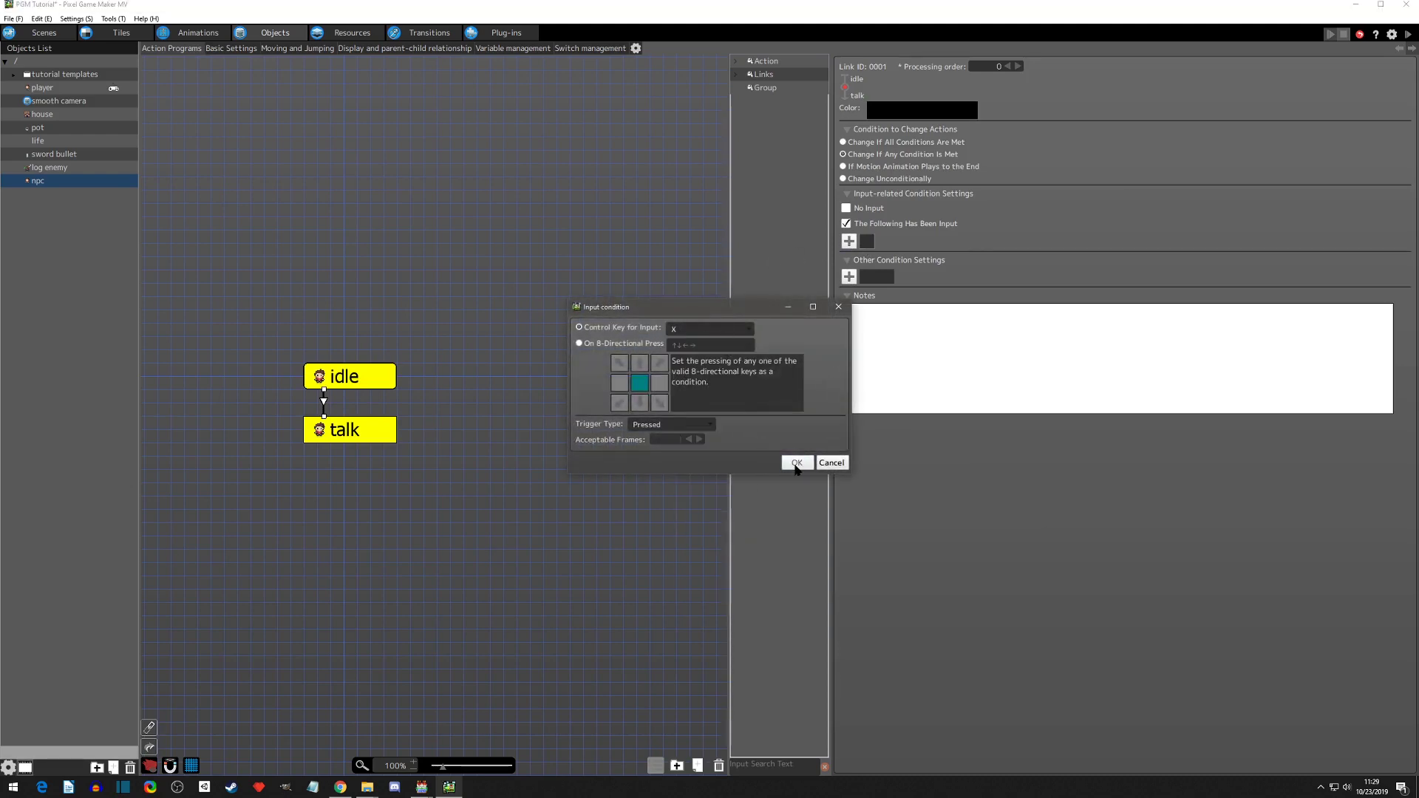
{"action": "left_click", "coordinate": [674, 425]}
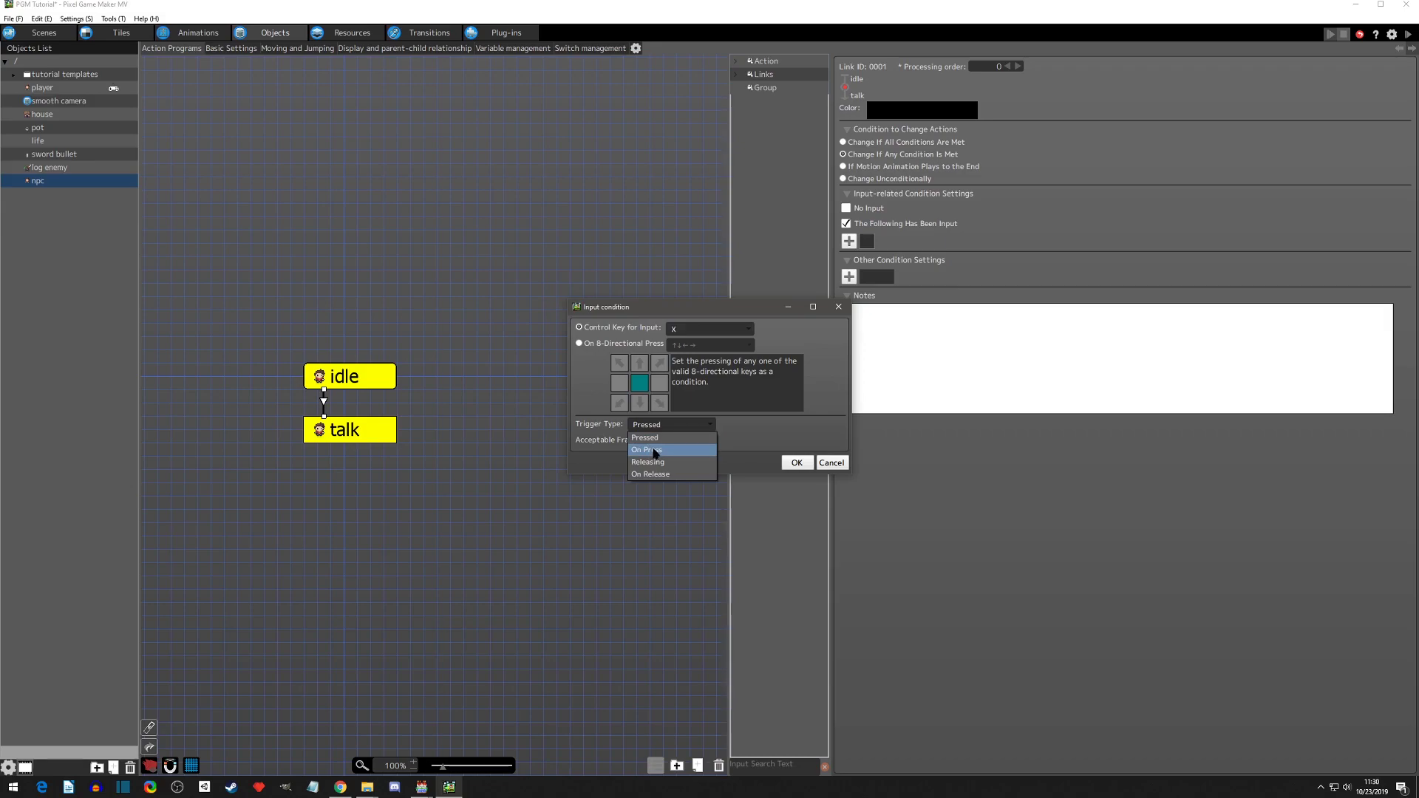
{"action": "left_click", "coordinate": [670, 450]}
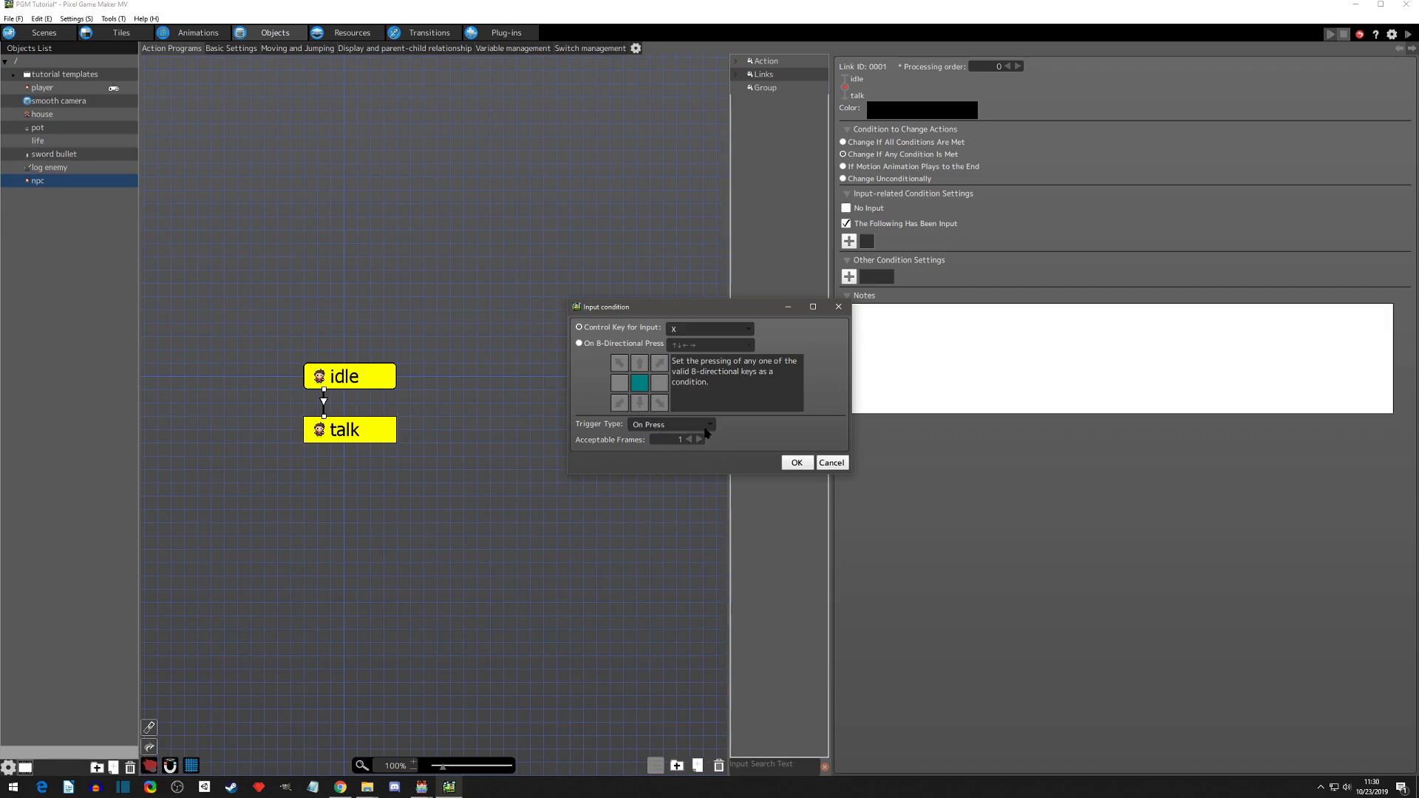
{"action": "left_click", "coordinate": [797, 463]}
{"action": "left_click", "coordinate": [850, 295]}
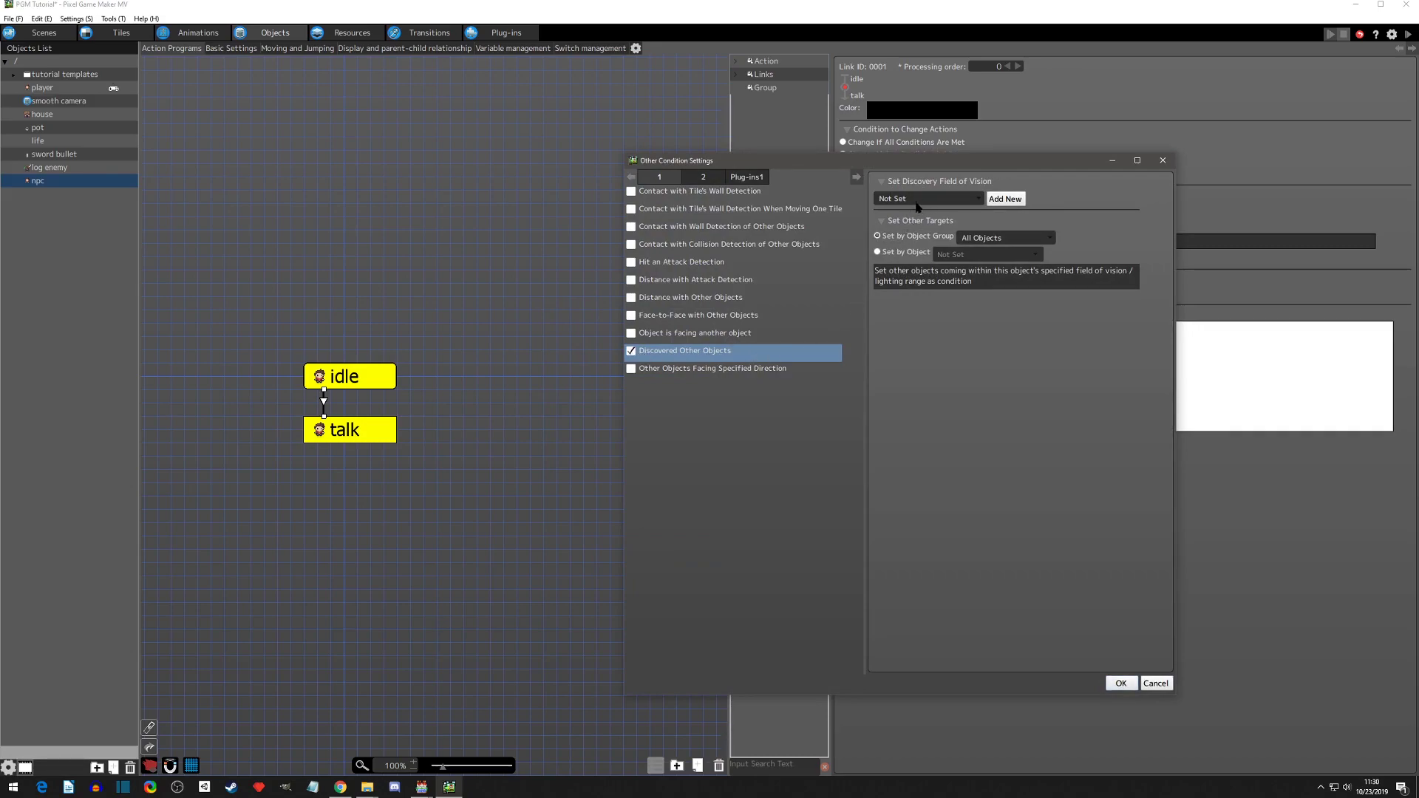
{"action": "left_click", "coordinate": [1121, 683]}
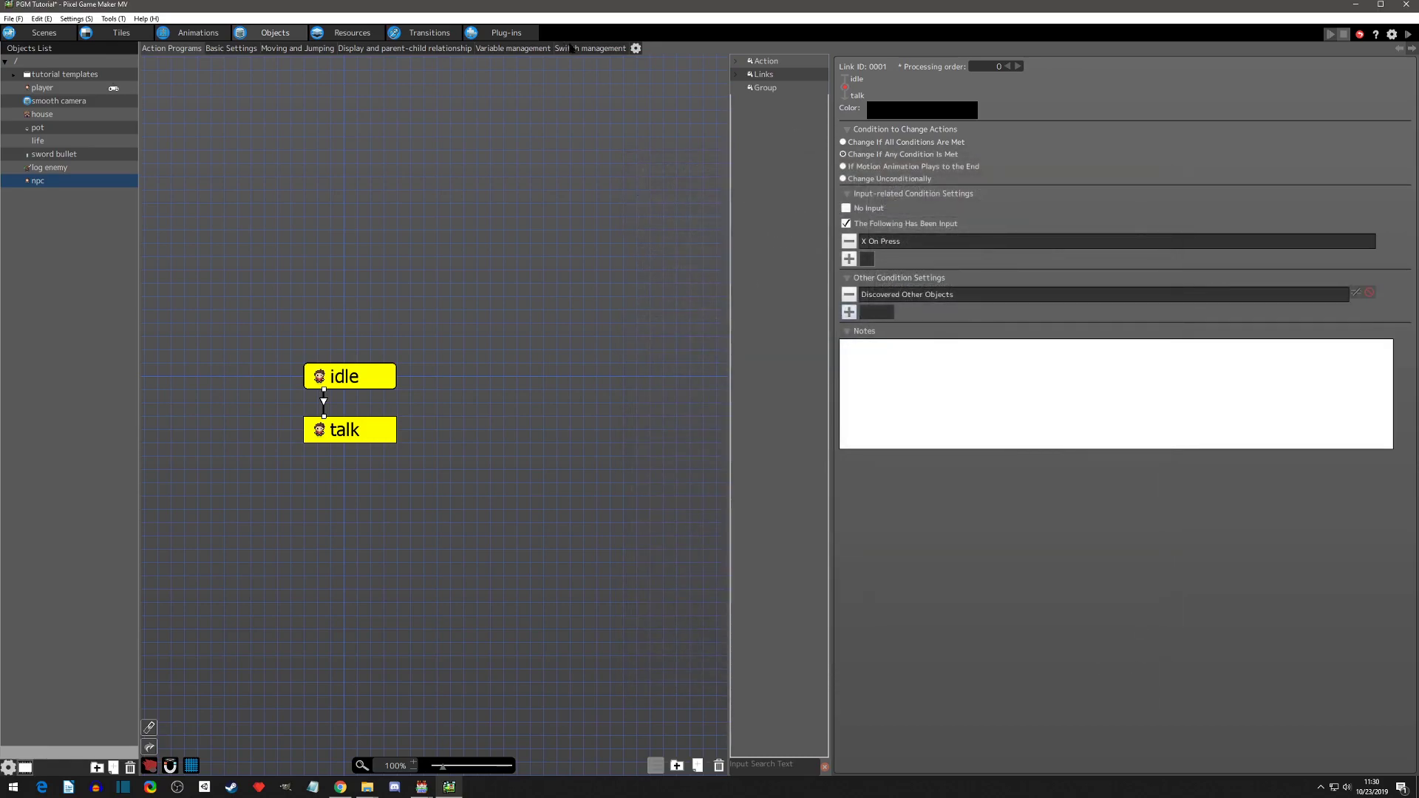
Enable the npc's Field of Vision, Lighting settings and add a field of vision named talk range.
{"action": "left_click", "coordinate": [636, 49]}
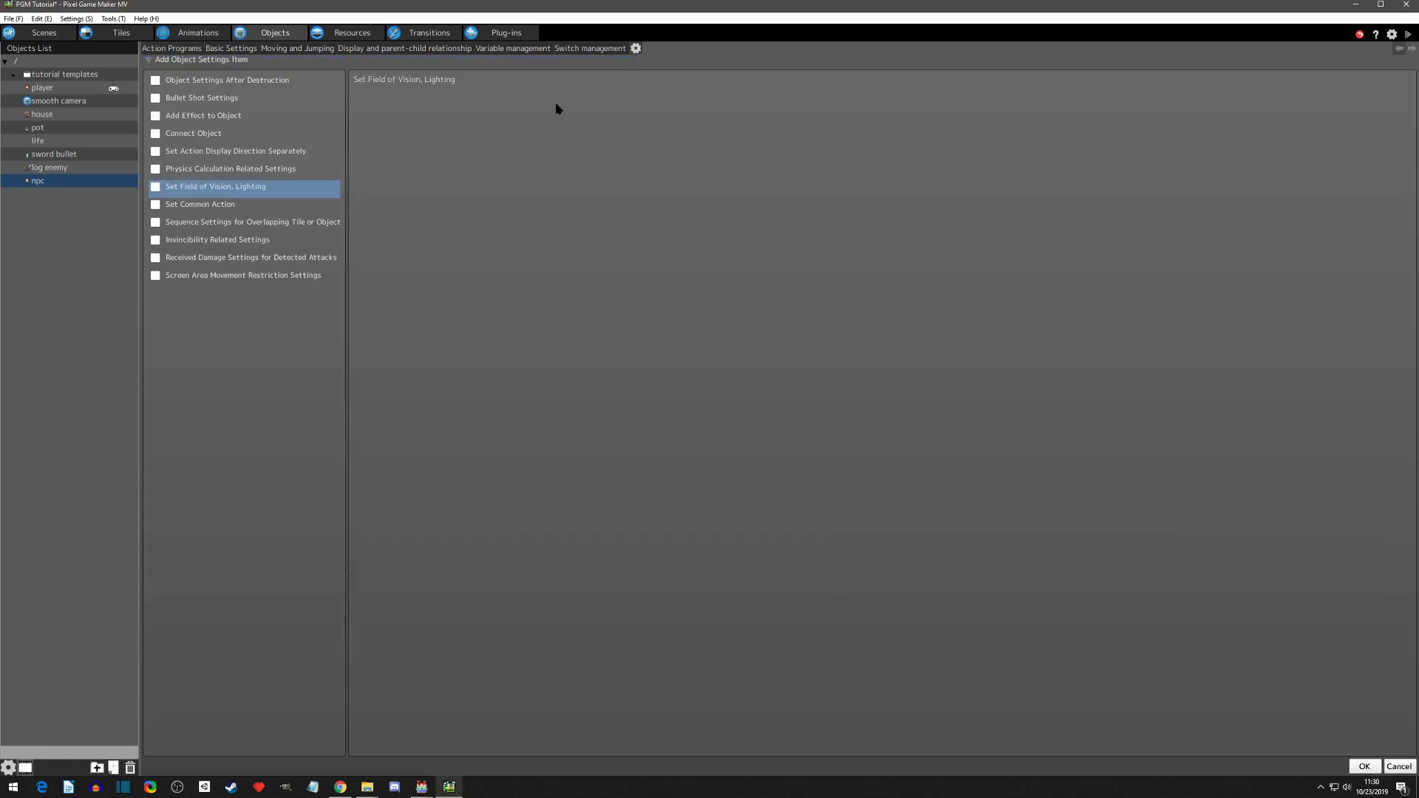
{"action": "left_click", "coordinate": [155, 187]}
{"action": "left_click", "coordinate": [1364, 767]}
{"action": "left_click", "coordinate": [657, 49]}
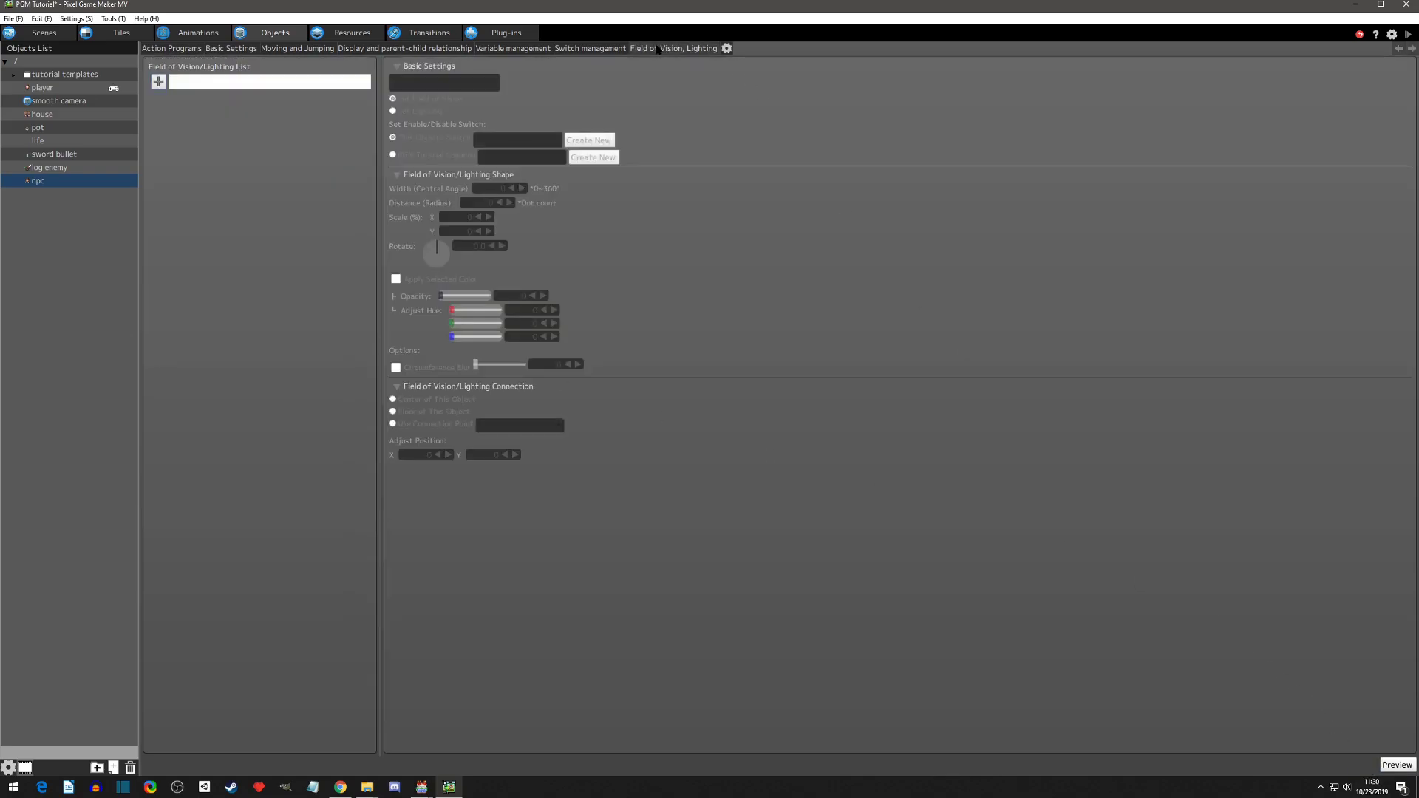
{"action": "left_click", "coordinate": [160, 83]}
{"action": "left_click", "coordinate": [428, 67]}
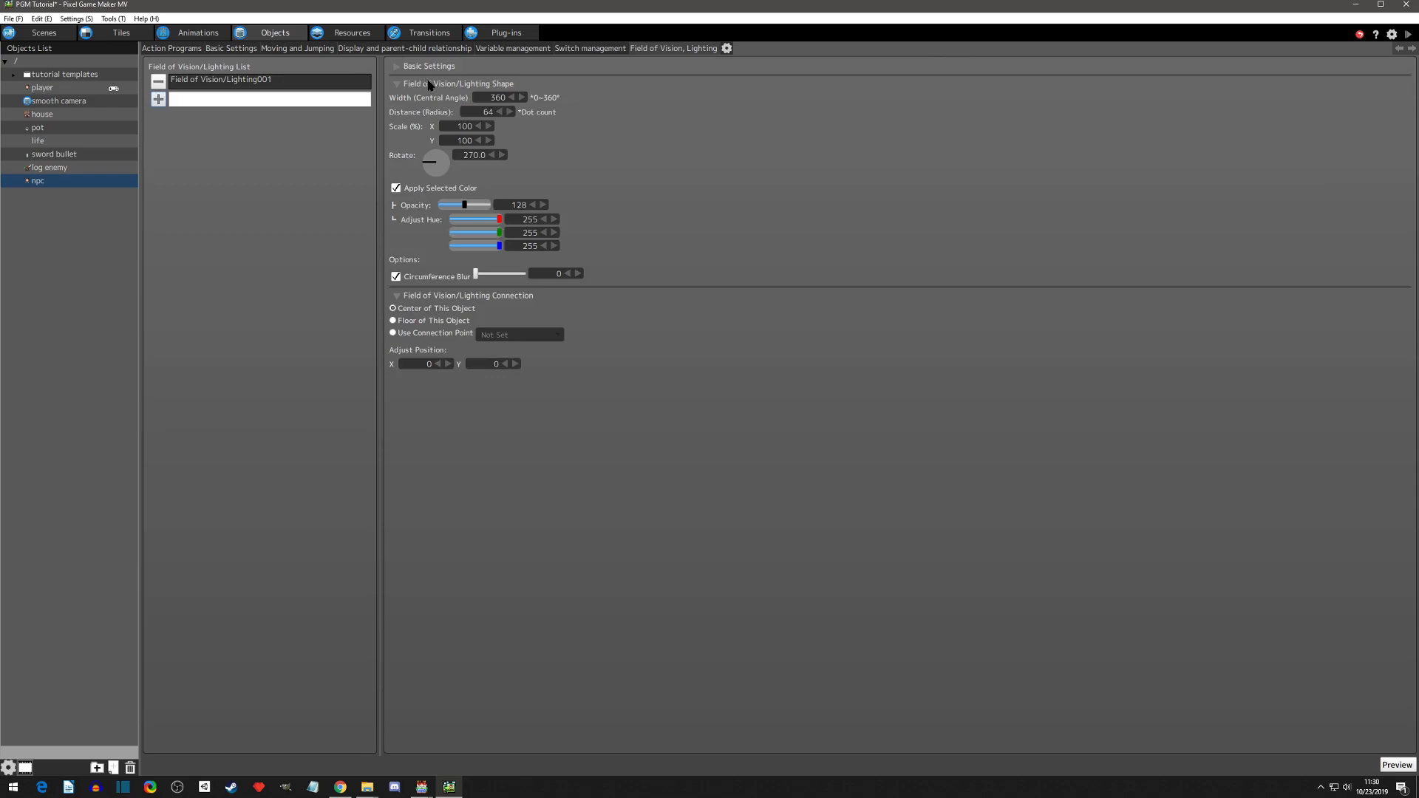
{"action": "left_click", "coordinate": [397, 68]}
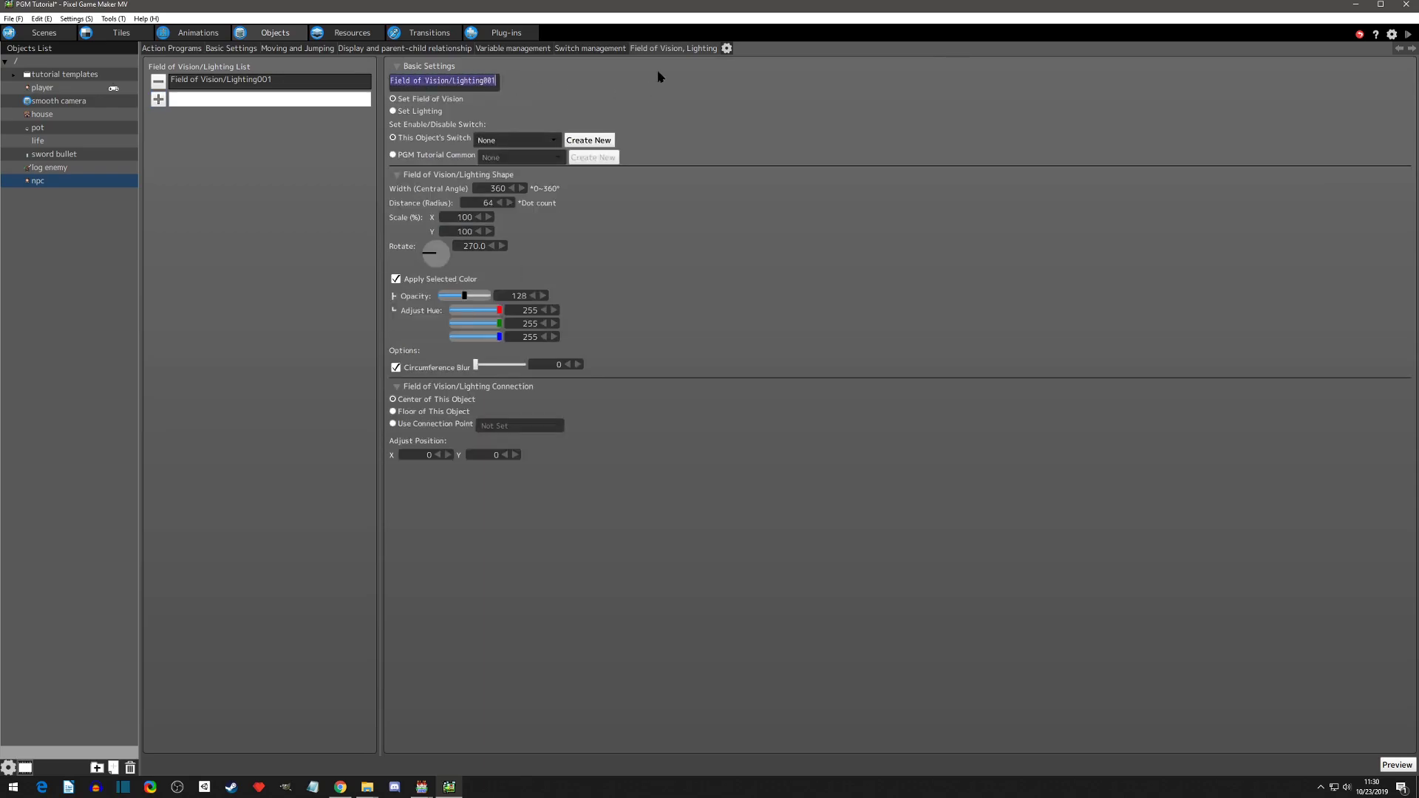
{"action": "type", "text": "talk range"}
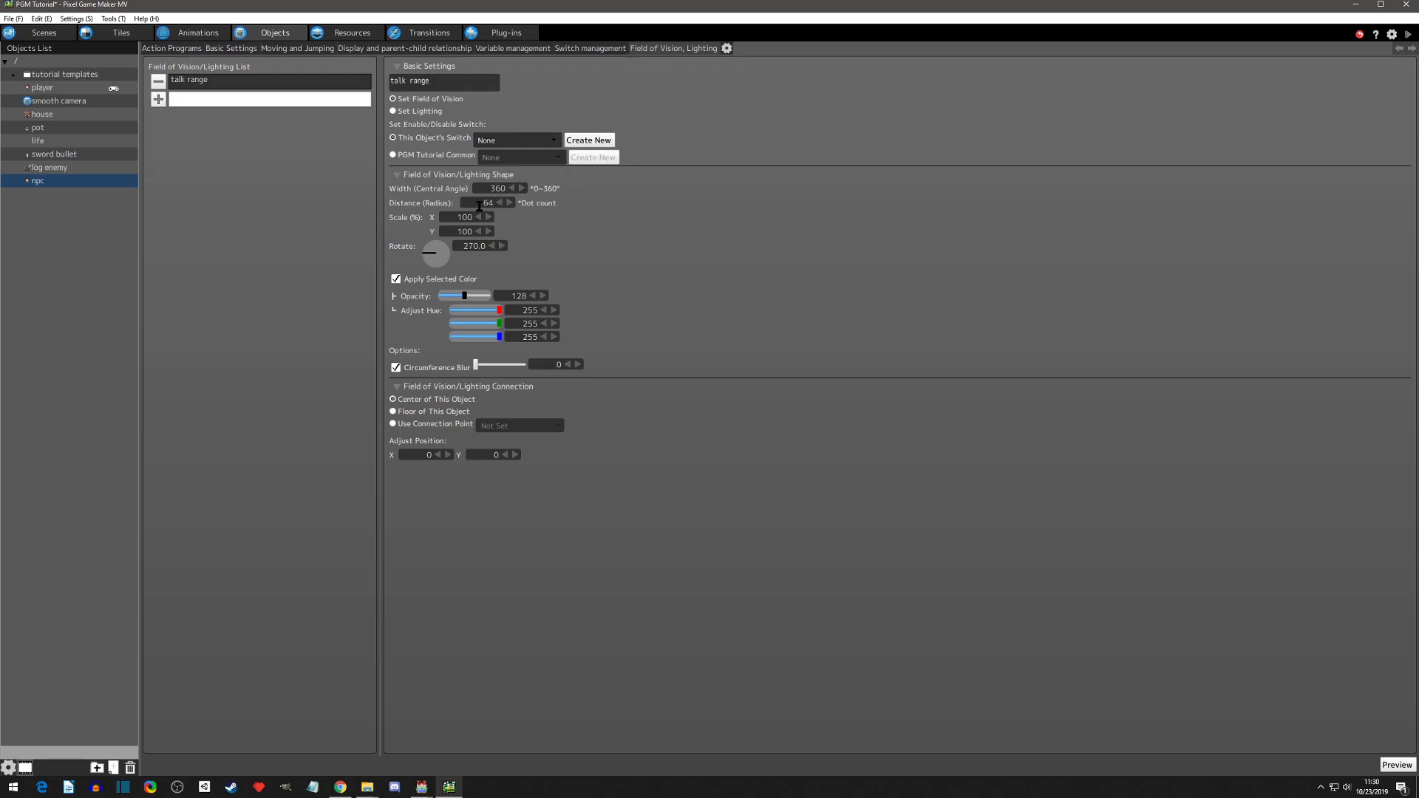
Set the talk range's X and Y scale to 50%, previewing the range in the scene before and after.
{"action": "left_click", "coordinate": [1396, 767]}
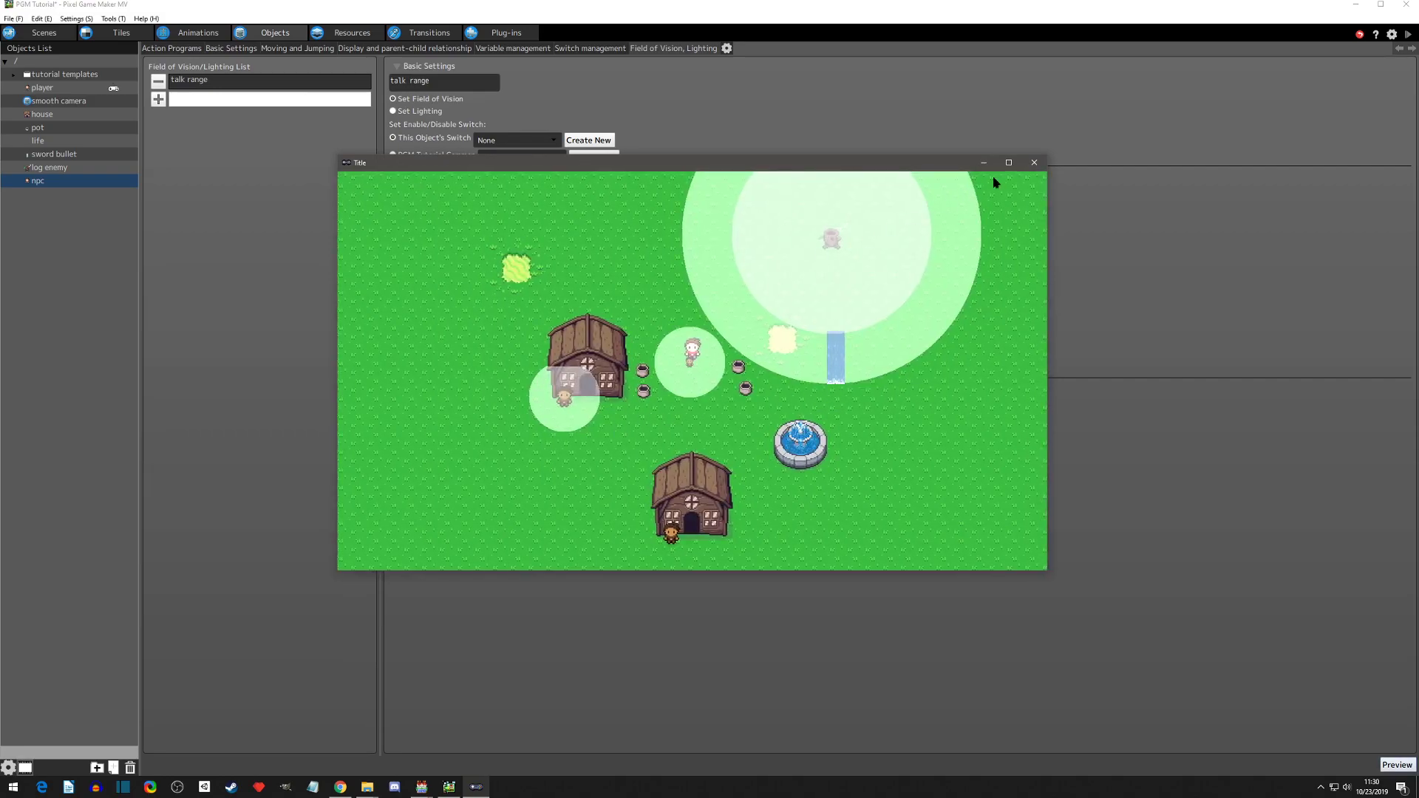
{"action": "left_click", "coordinate": [1034, 162]}
{"action": "double_click", "coordinate": [464, 217]}
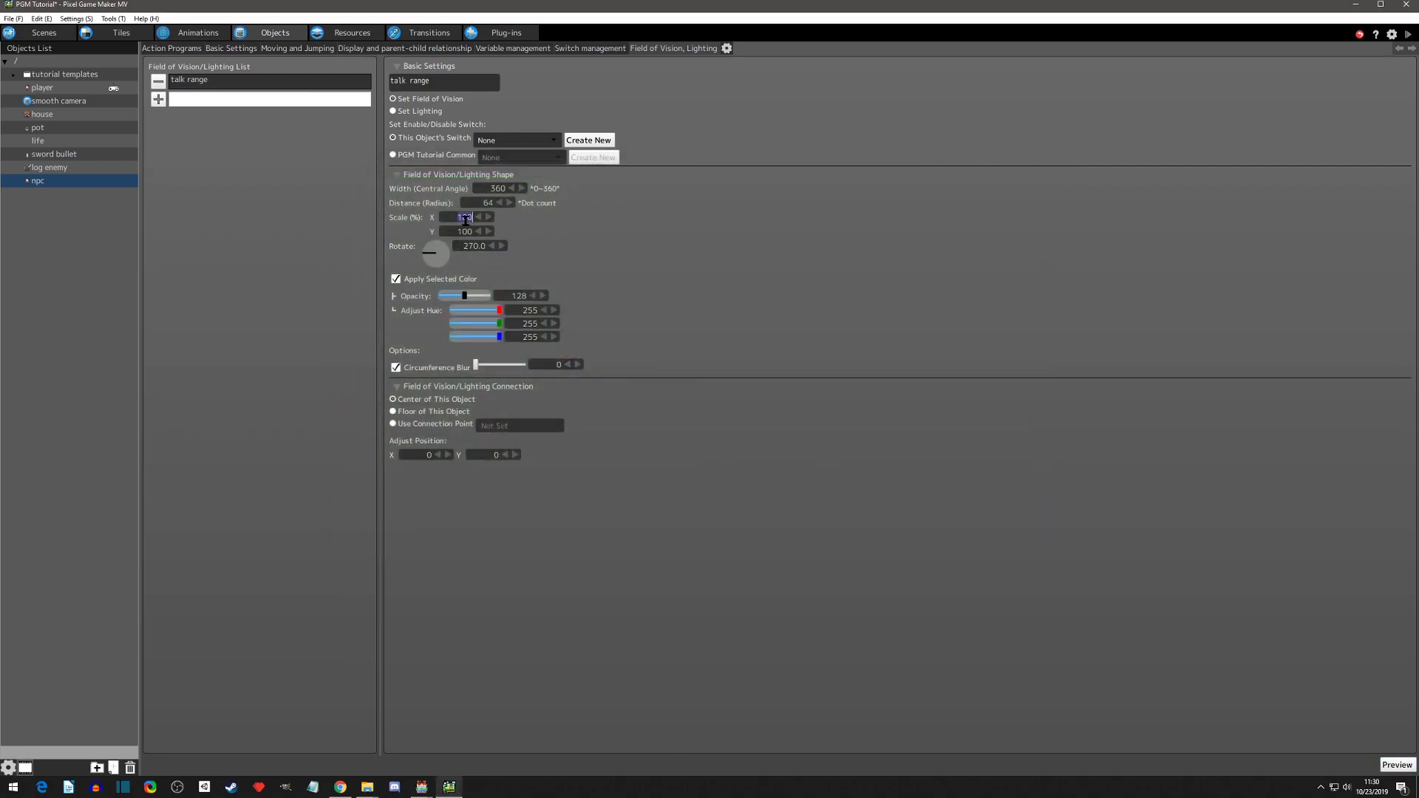
{"action": "type", "text": "50"}
{"action": "left_click", "coordinate": [1397, 765]}
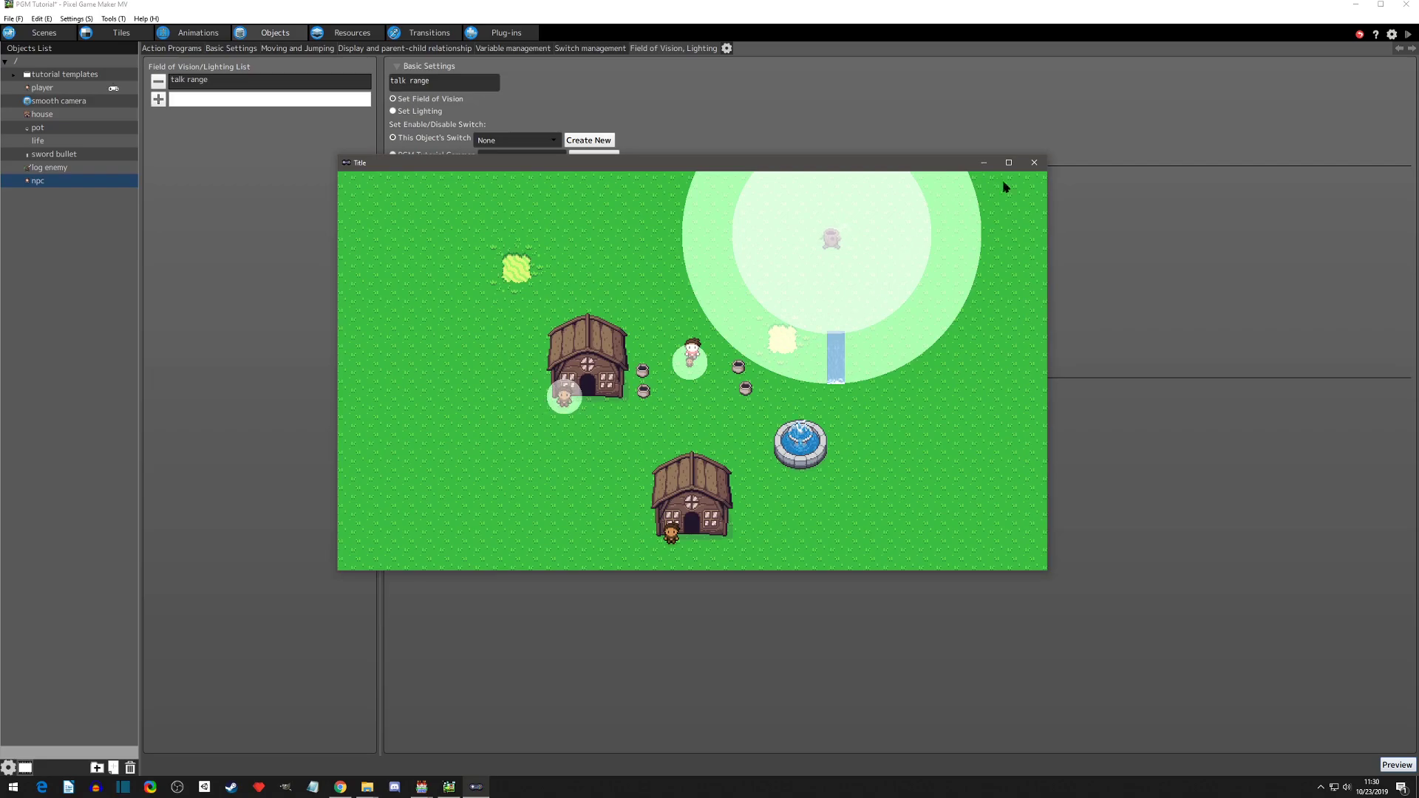
{"action": "left_click", "coordinate": [1033, 163]}
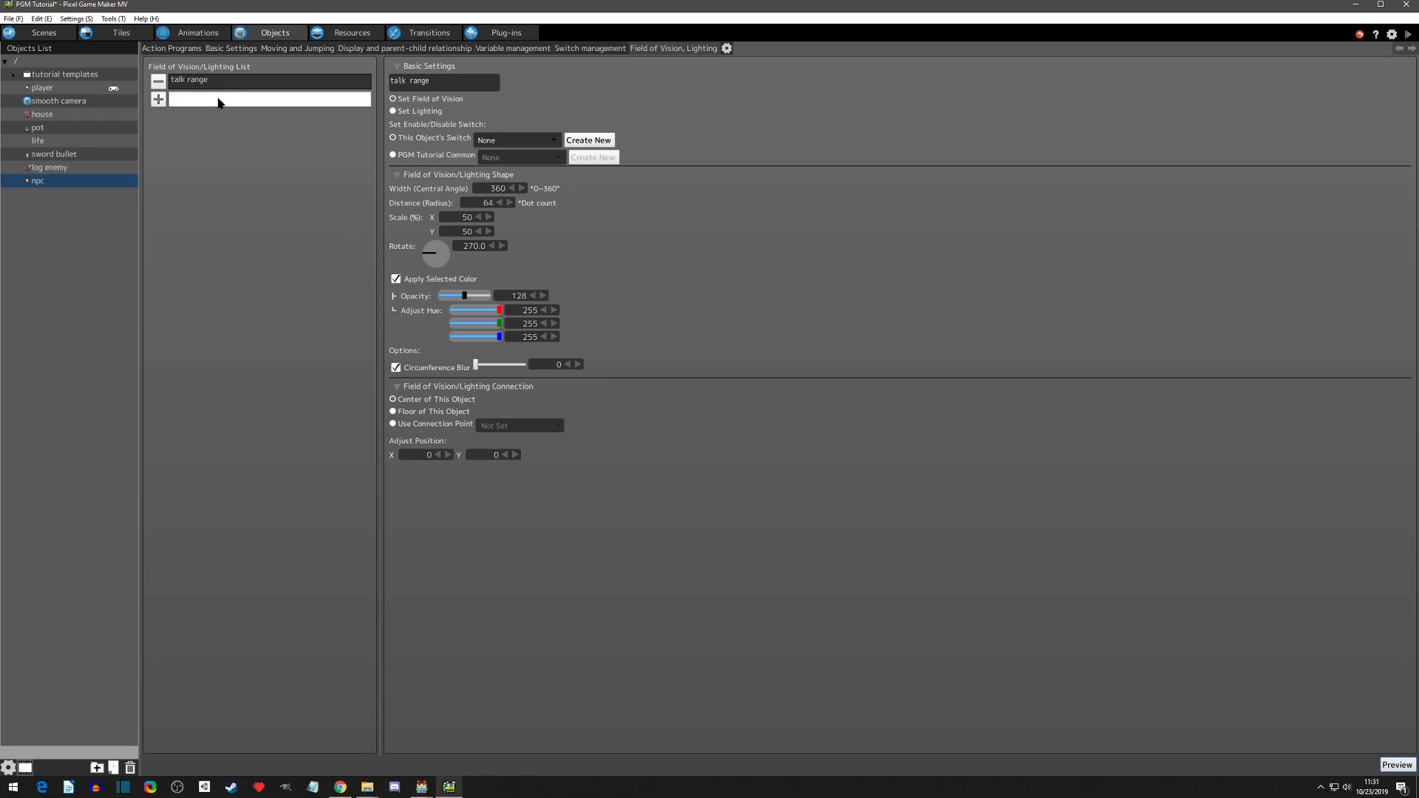
Make the idle-to-talk link's Discovered Other Objects condition use talk range with a specific target object, and require all conditions to be met.
{"action": "left_click", "coordinate": [163, 49]}
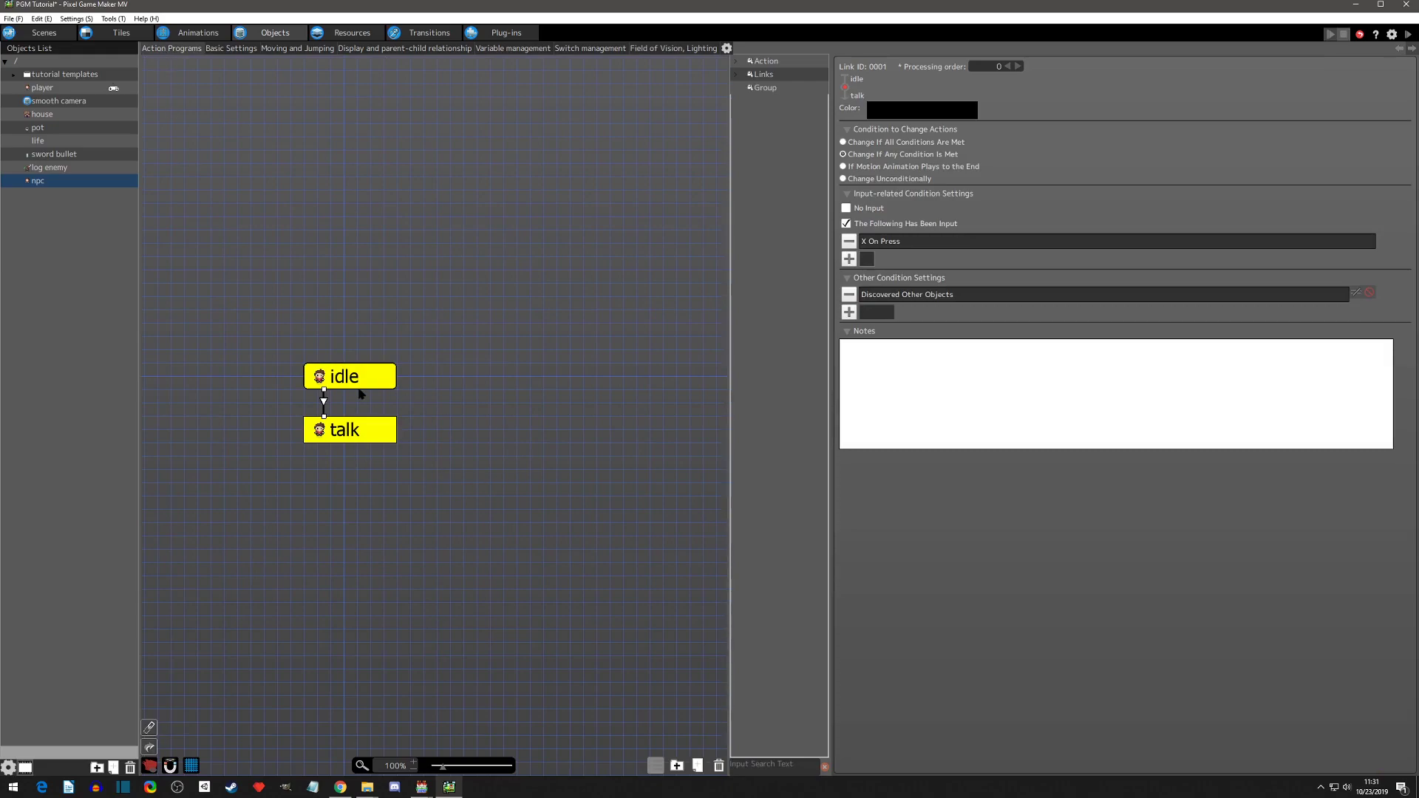
{"action": "double_click", "coordinate": [910, 296]}
{"action": "left_click", "coordinate": [928, 200]}
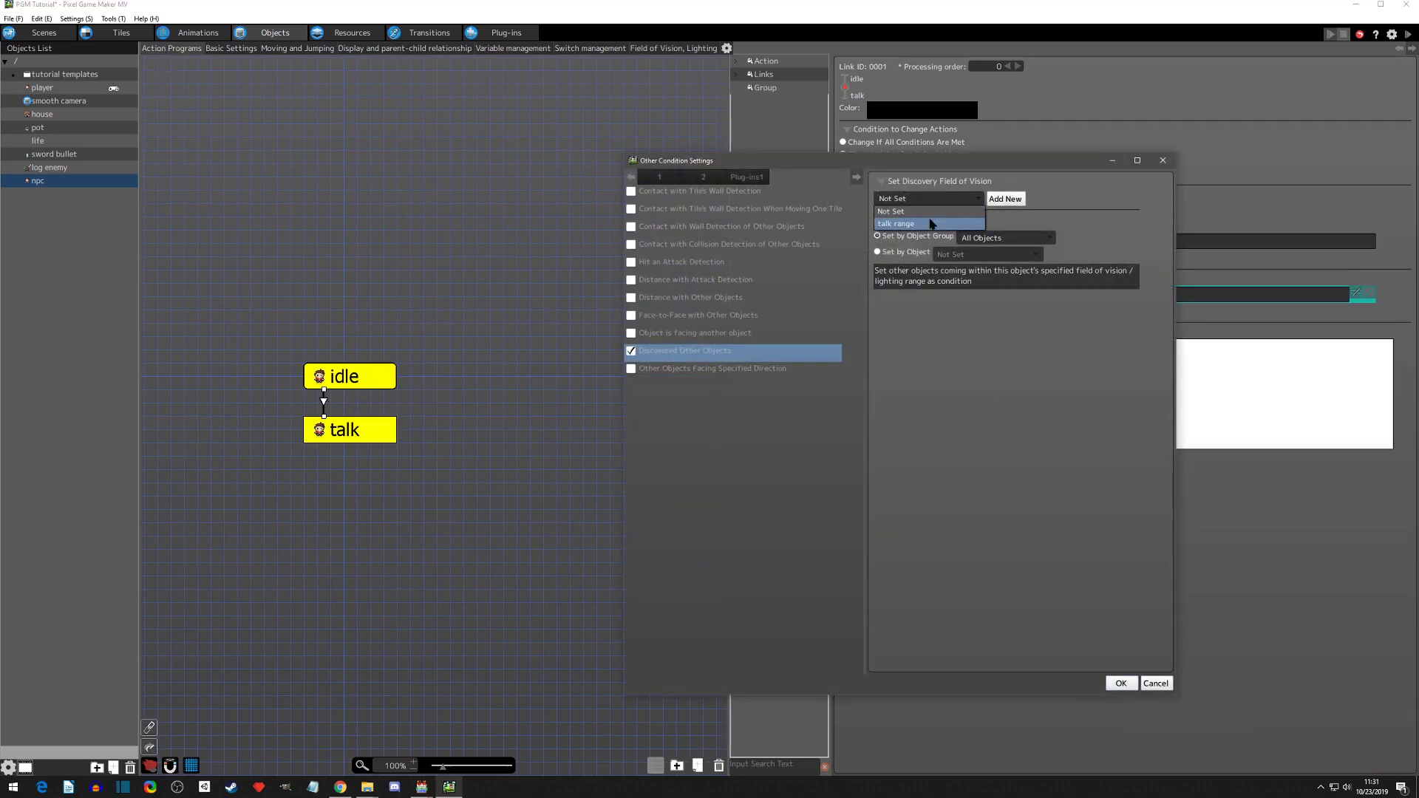
{"action": "left_click", "coordinate": [916, 224]}
{"action": "left_click", "coordinate": [878, 253]}
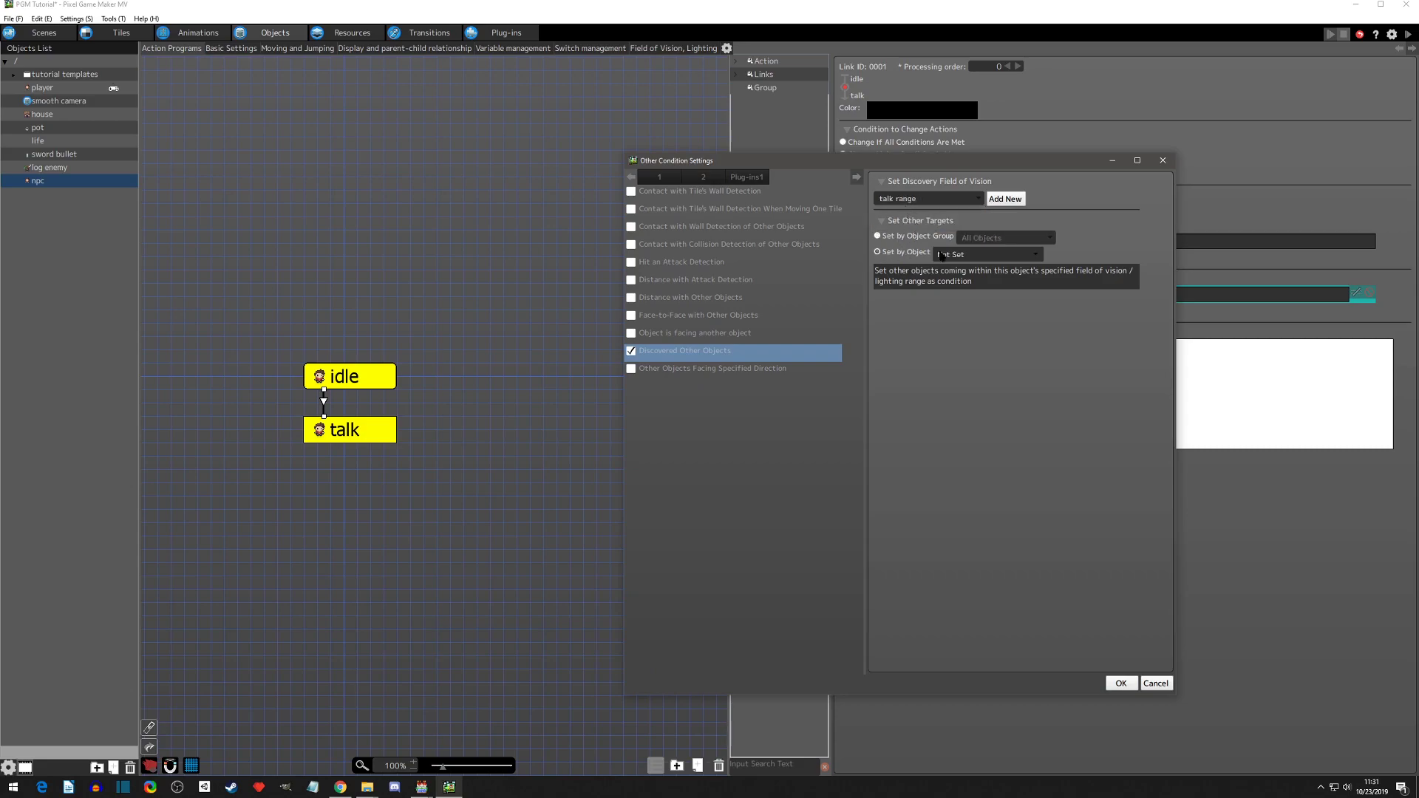
{"action": "left_click", "coordinate": [950, 256]}
{"action": "left_click", "coordinate": [957, 319]}
{"action": "left_click", "coordinate": [1120, 683]}
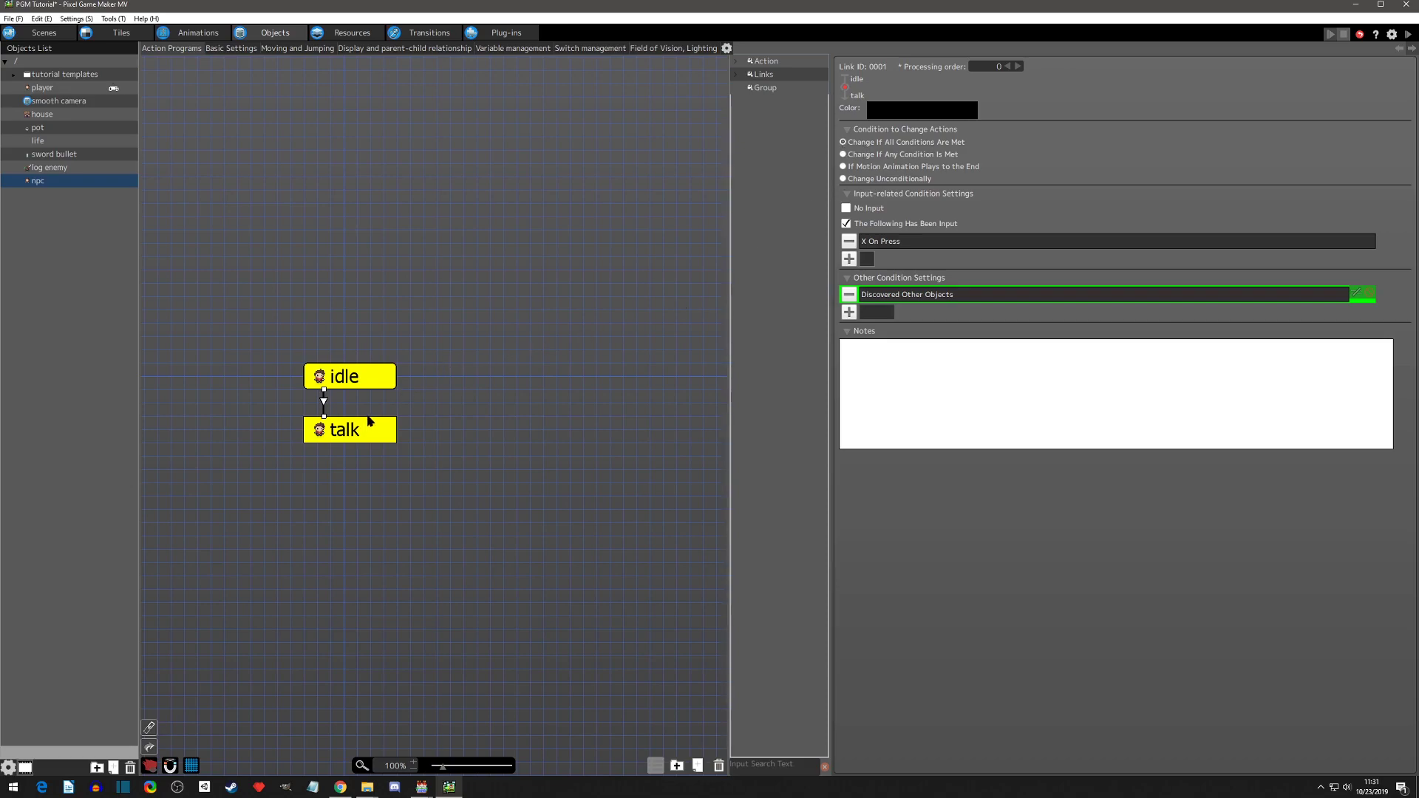
Add a second link between idle and talk, and flip its orientation so it runs from talk back to idle.
{"action": "right_click", "coordinate": [370, 378]}
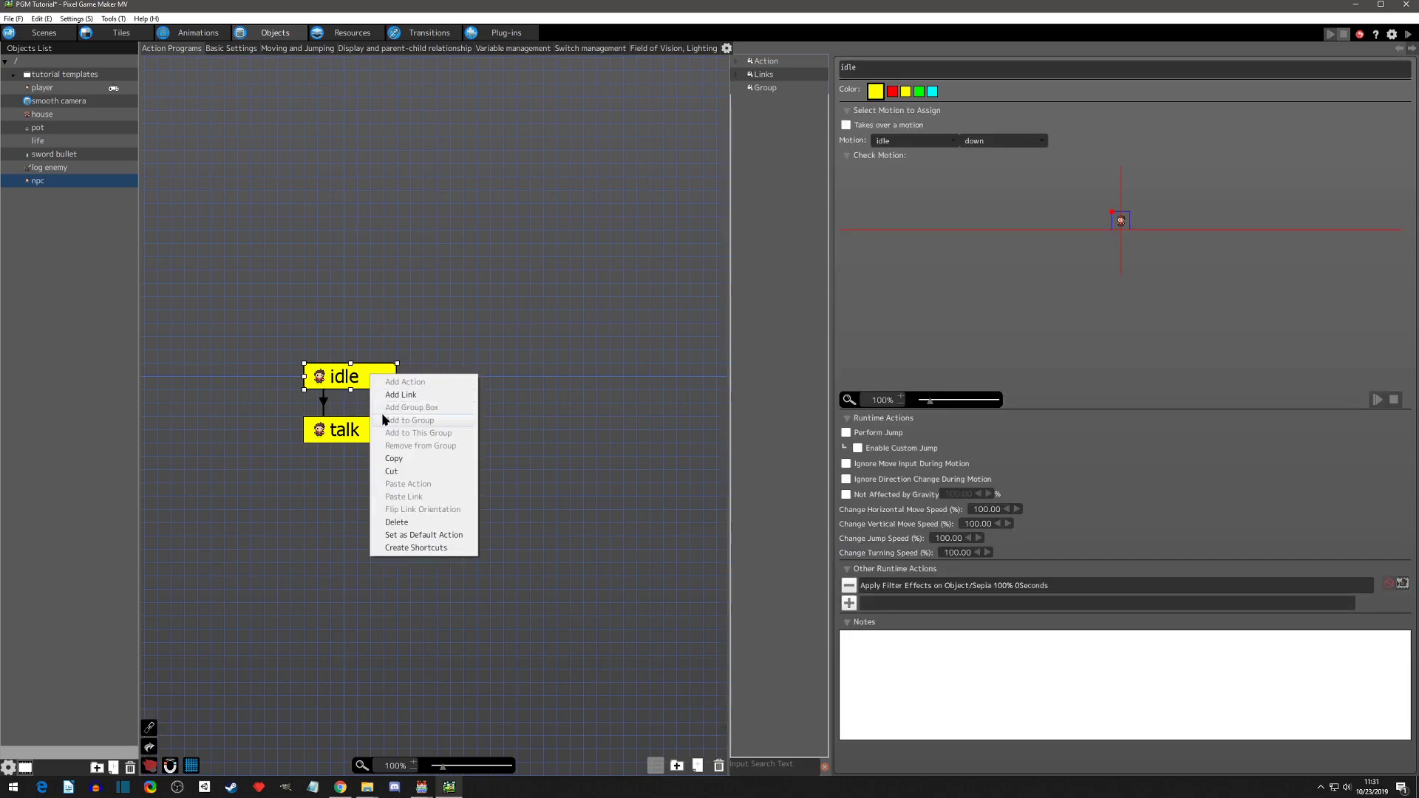
{"action": "left_click", "coordinate": [400, 394]}
{"action": "left_click", "coordinate": [375, 431]}
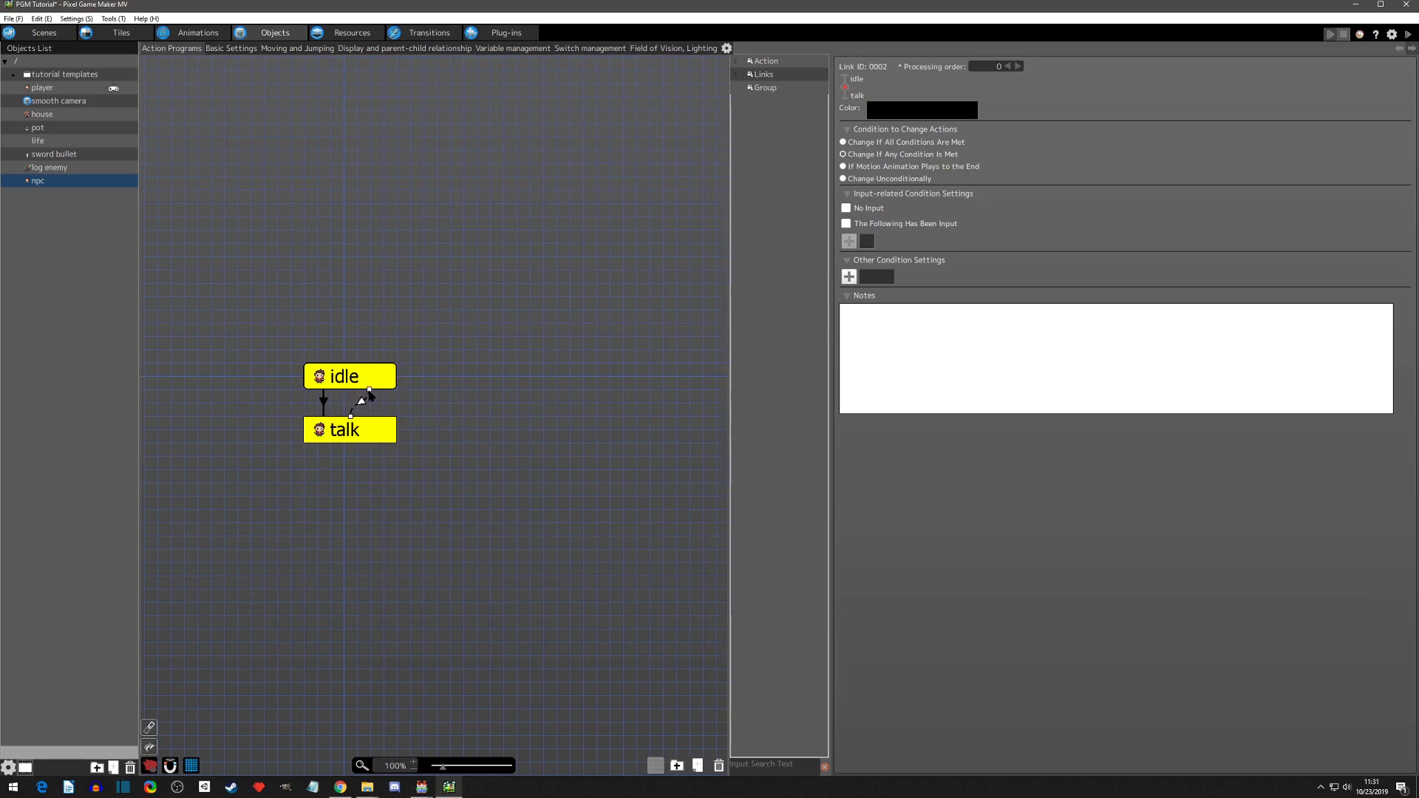
{"action": "left_click_drag", "start_coordinate": [352, 423], "coordinate": [365, 423]}
{"action": "right_click", "coordinate": [366, 404]}
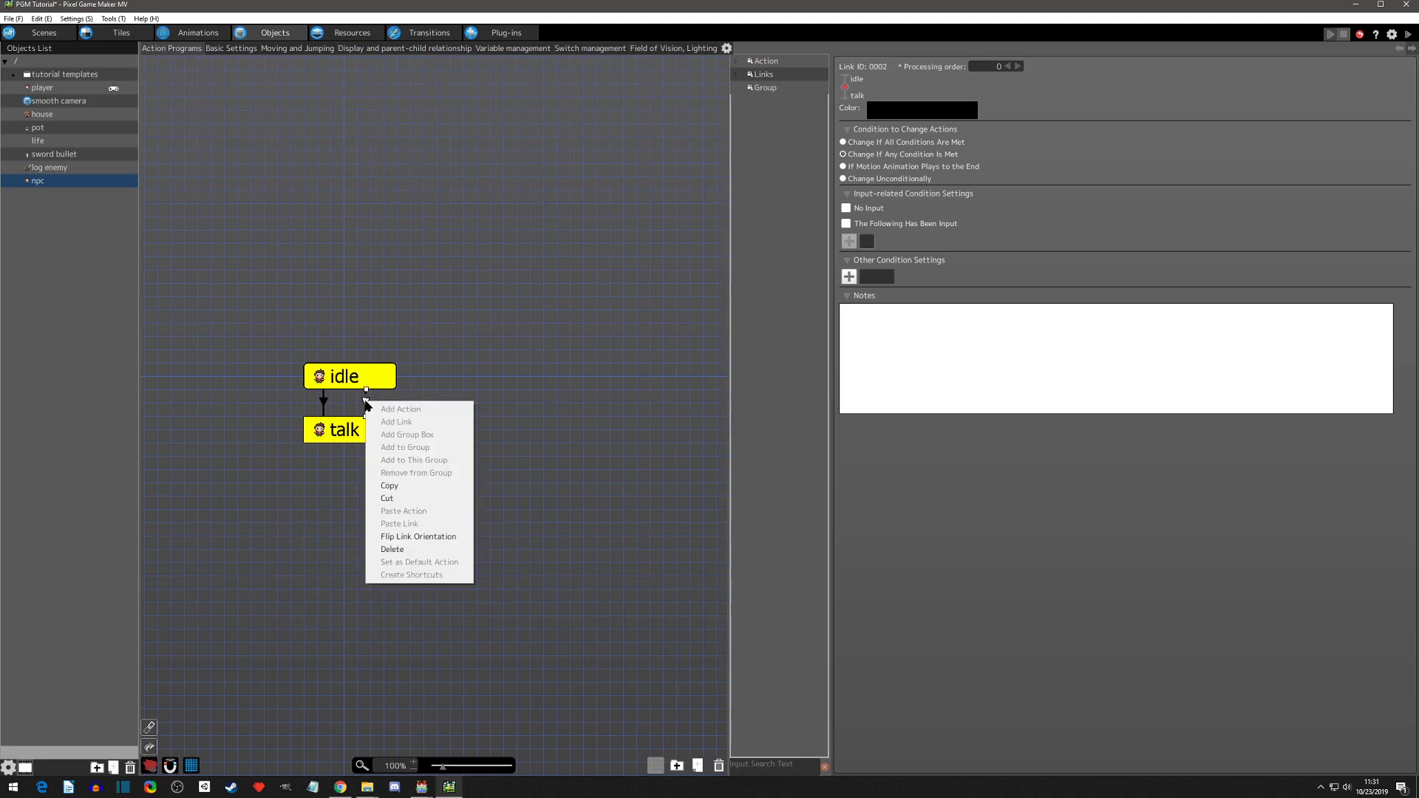
{"action": "left_click", "coordinate": [413, 542]}
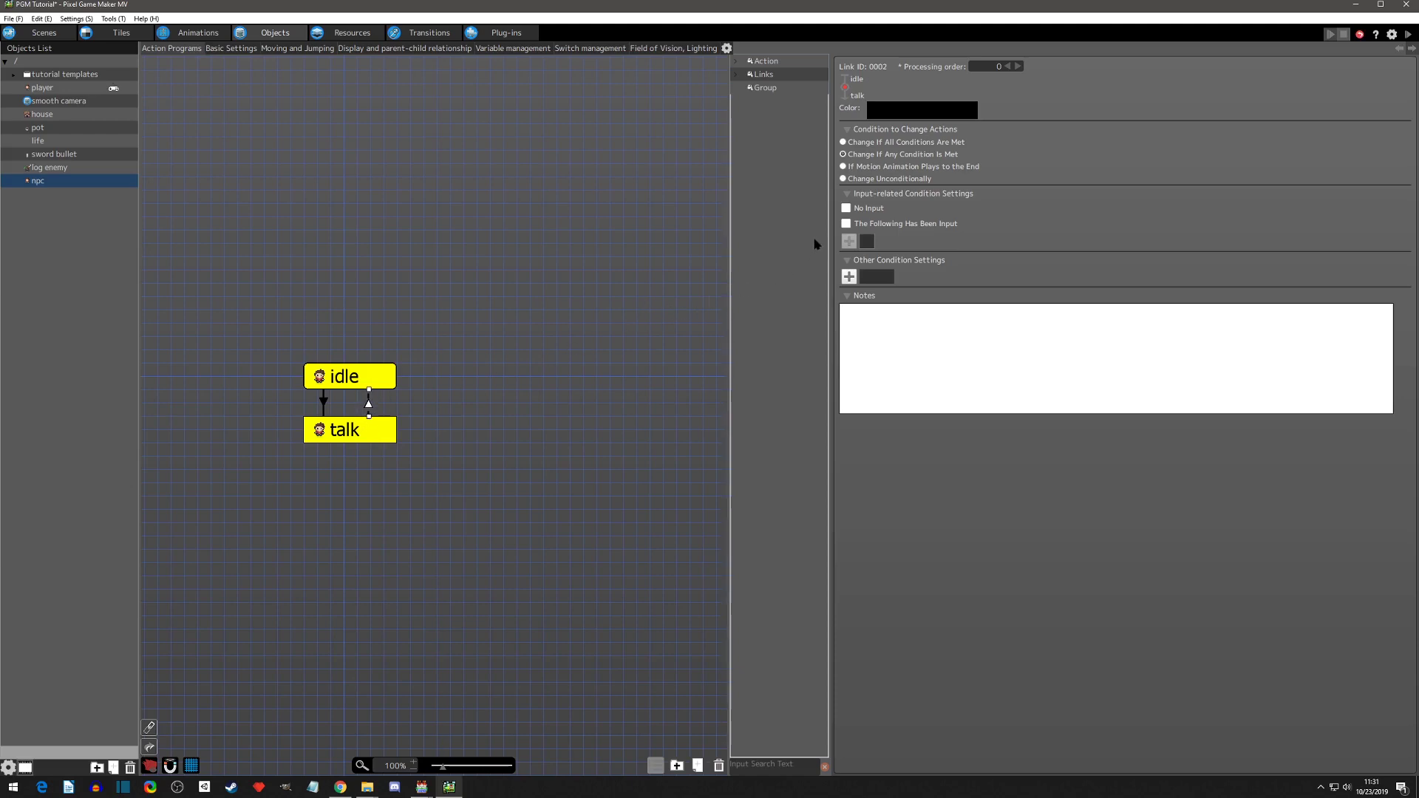
Set the talk-to-idle link to Change Unconditionally, straighten it, and review both actions and their links.
{"action": "left_click", "coordinate": [843, 179]}
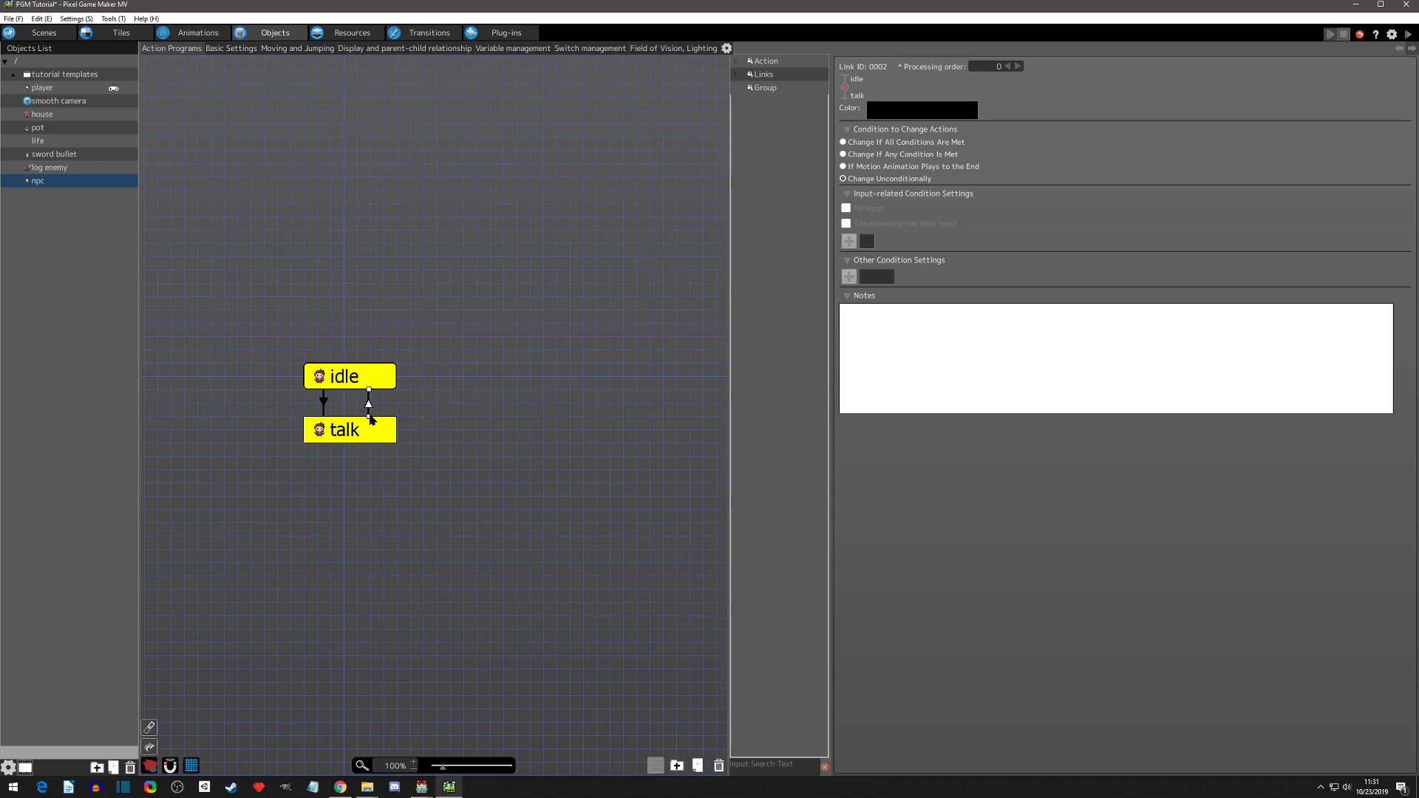
{"action": "mouse_move", "coordinate": [371, 421]}
{"action": "left_mouse_down"}
{"action": "mouse_move", "coordinate": [371, 406]}
{"action": "mouse_move", "coordinate": [373, 418]}
{"action": "left_mouse_up"}
{"action": "left_click", "coordinate": [515, 438]}
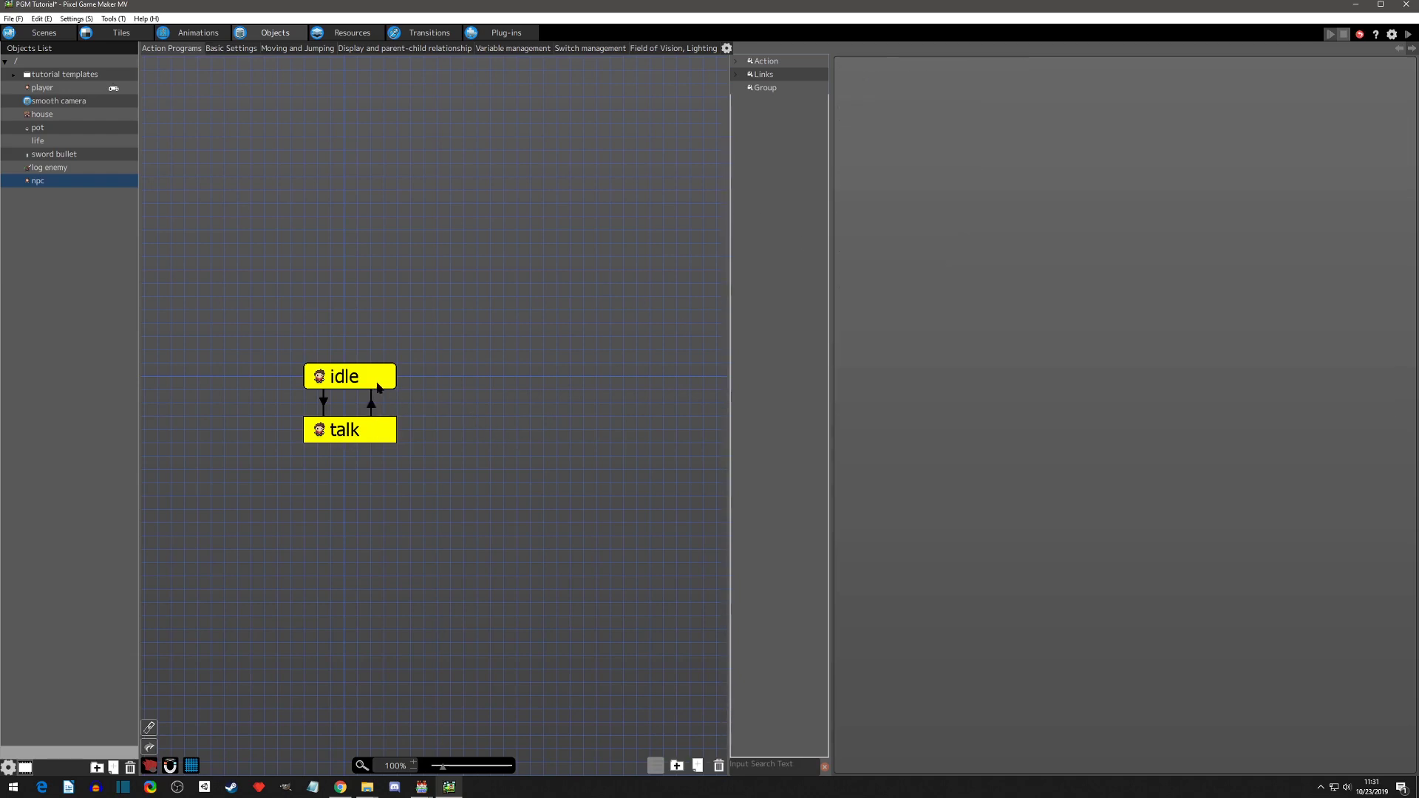
{"action": "left_click", "coordinate": [358, 430]}
{"action": "left_click", "coordinate": [323, 405]}
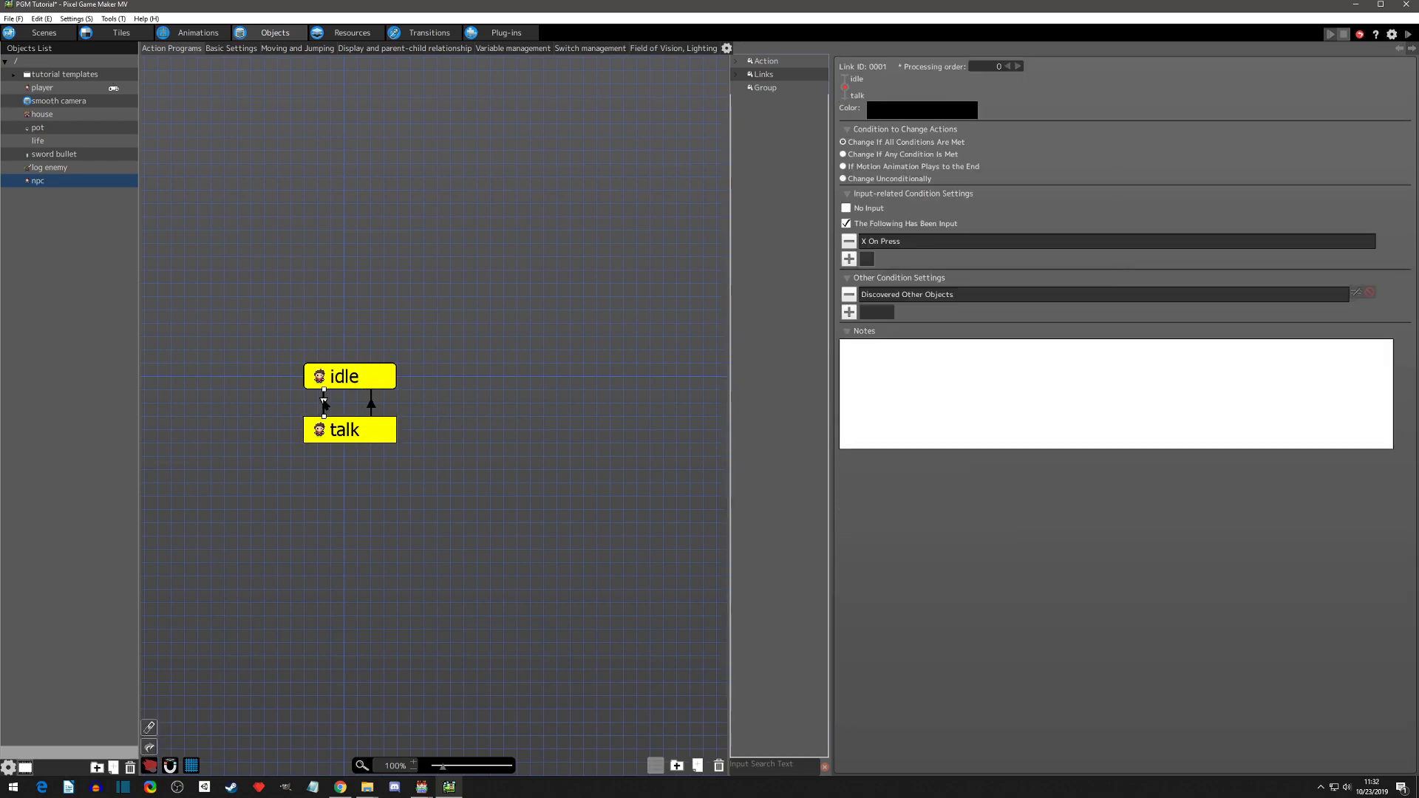
{"action": "left_click", "coordinate": [357, 428]}
{"action": "left_click", "coordinate": [371, 403]}
{"action": "left_click", "coordinate": [355, 386]}
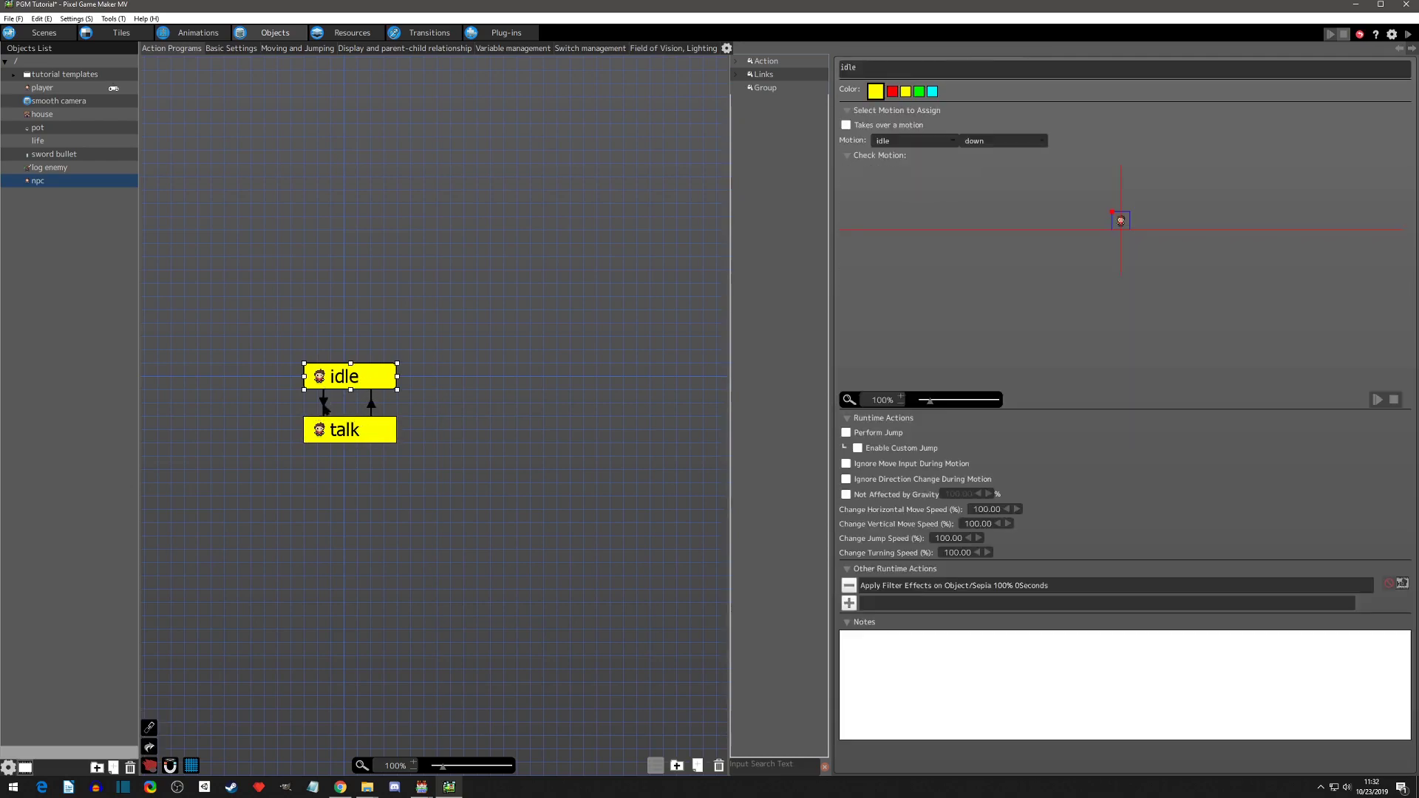
Choose Show Text as a new runtime action for the talk action.
{"action": "left_click", "coordinate": [357, 436]}
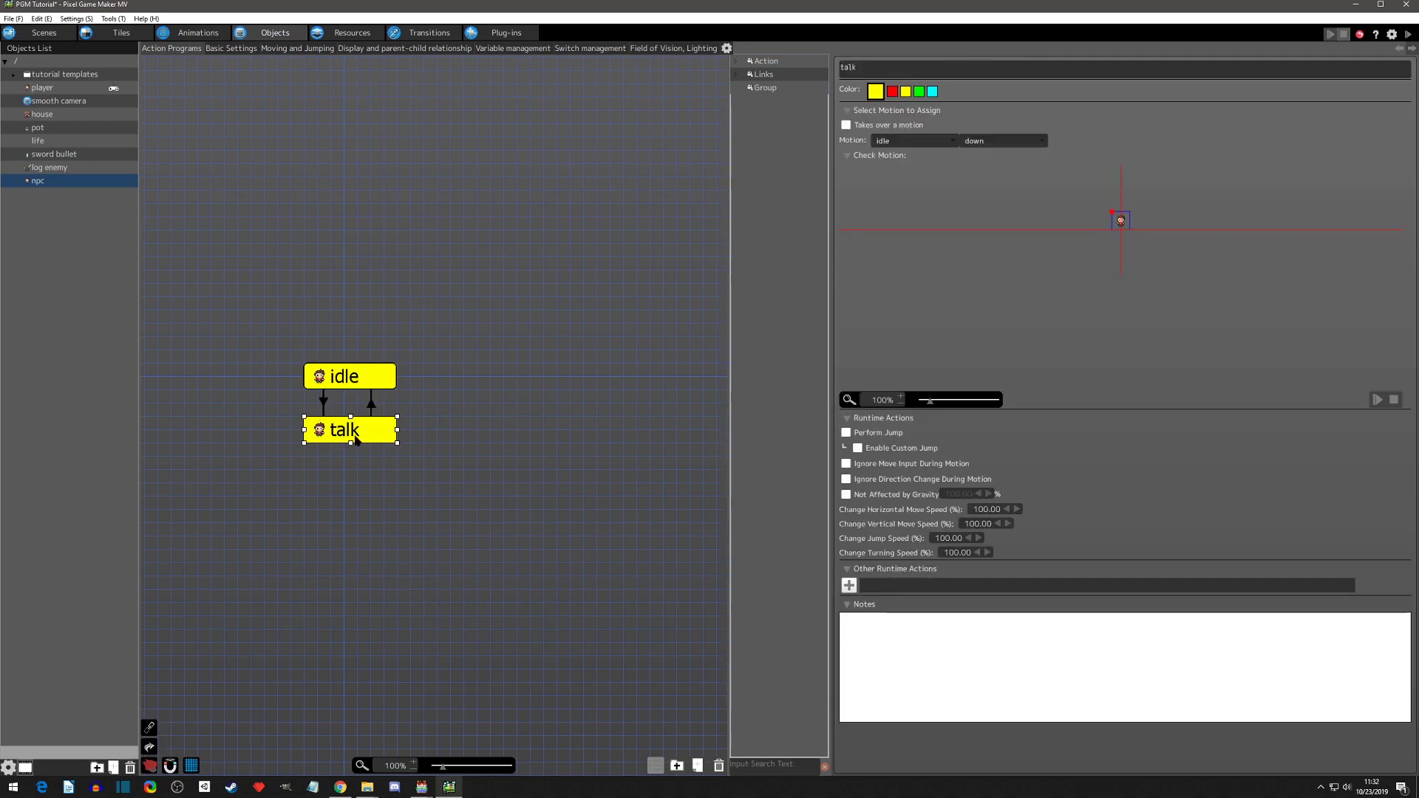
{"action": "left_click", "coordinate": [850, 586]}
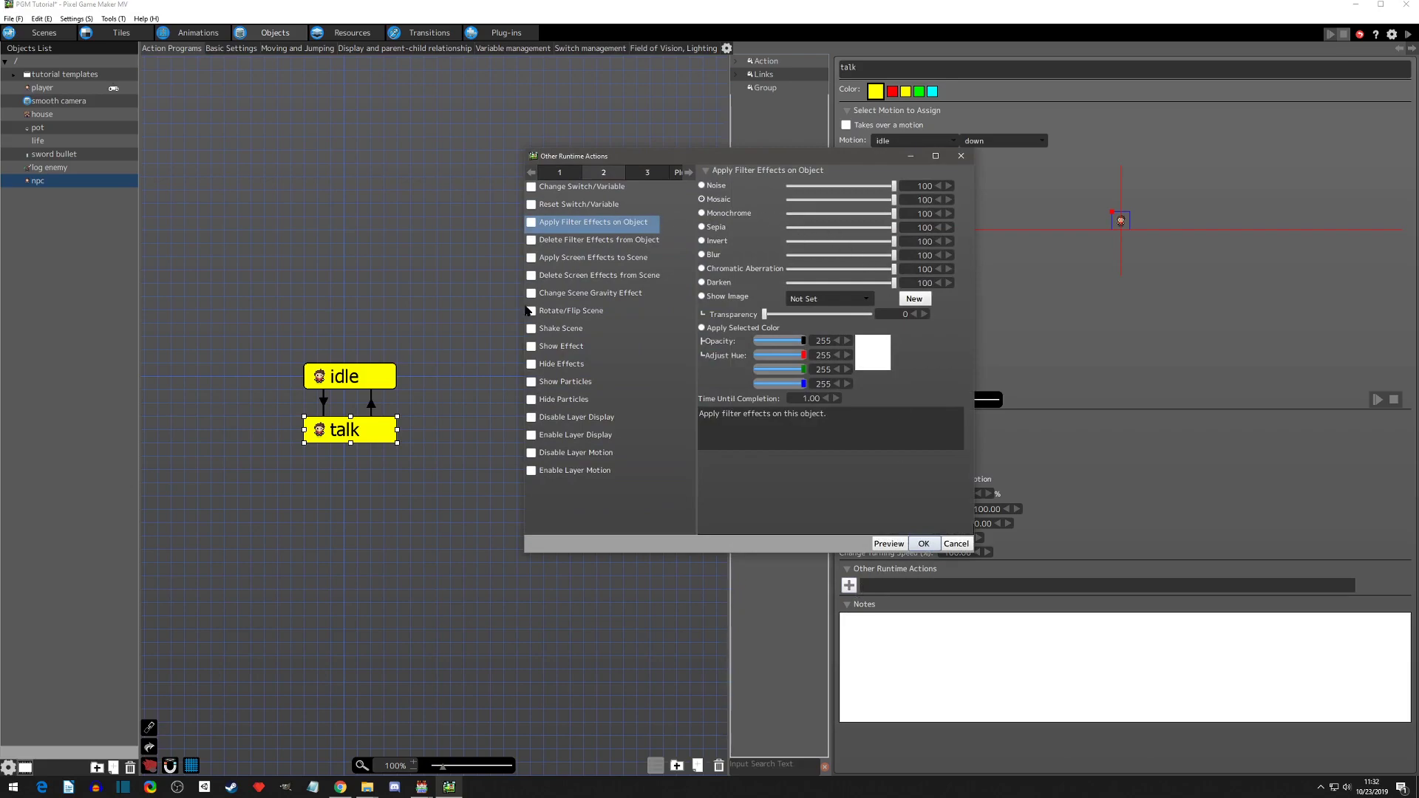
{"action": "left_click", "coordinate": [561, 175]}
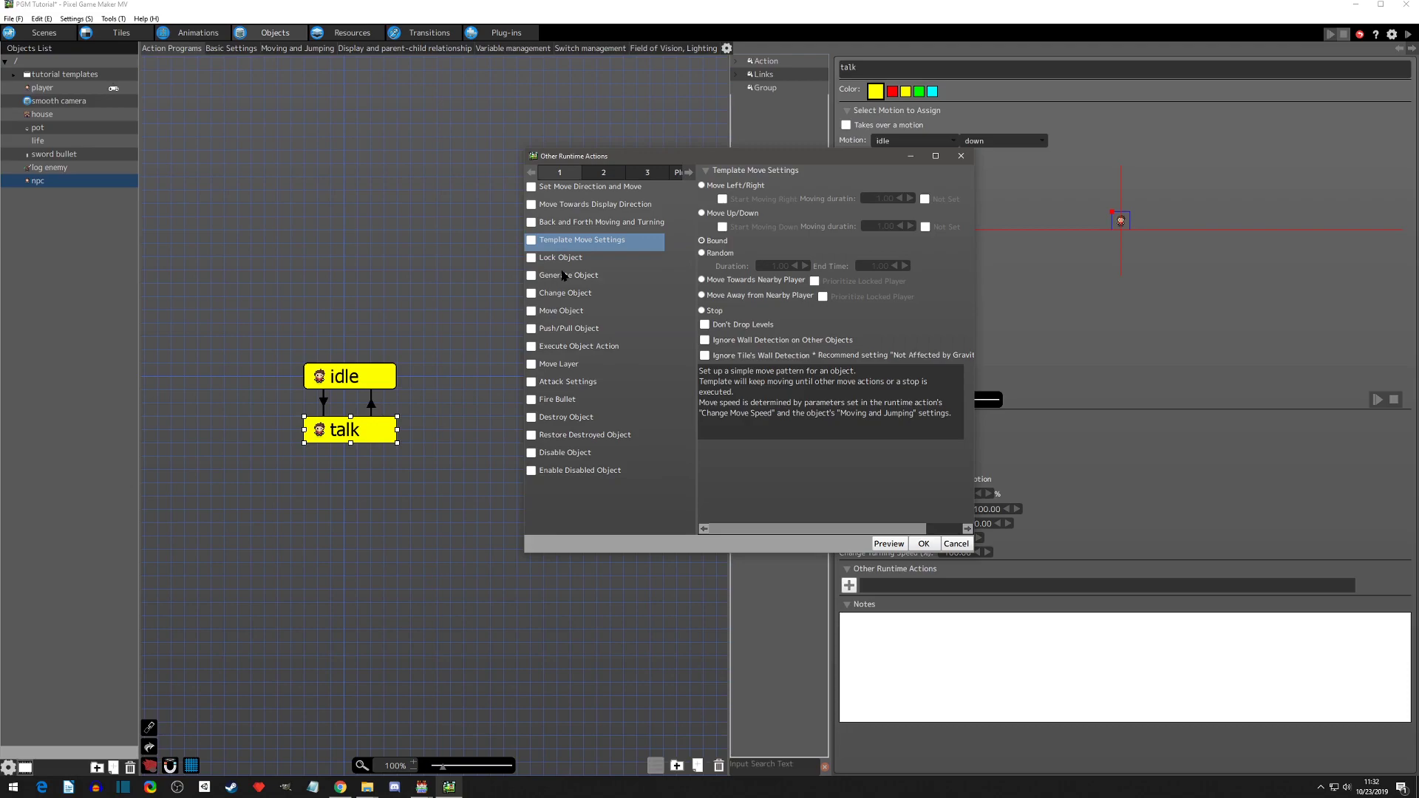
{"action": "left_click", "coordinate": [642, 174]}
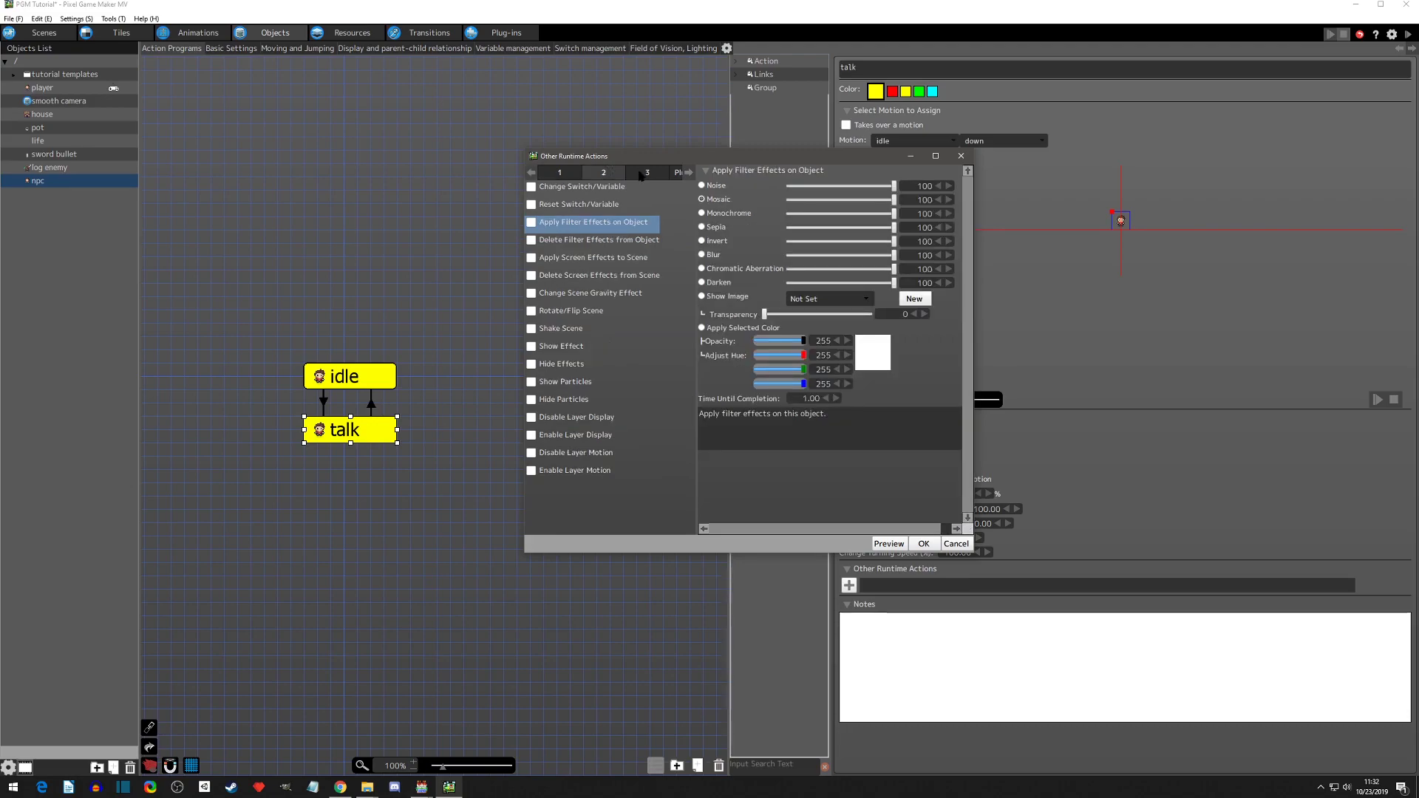
{"action": "left_click", "coordinate": [642, 175]}
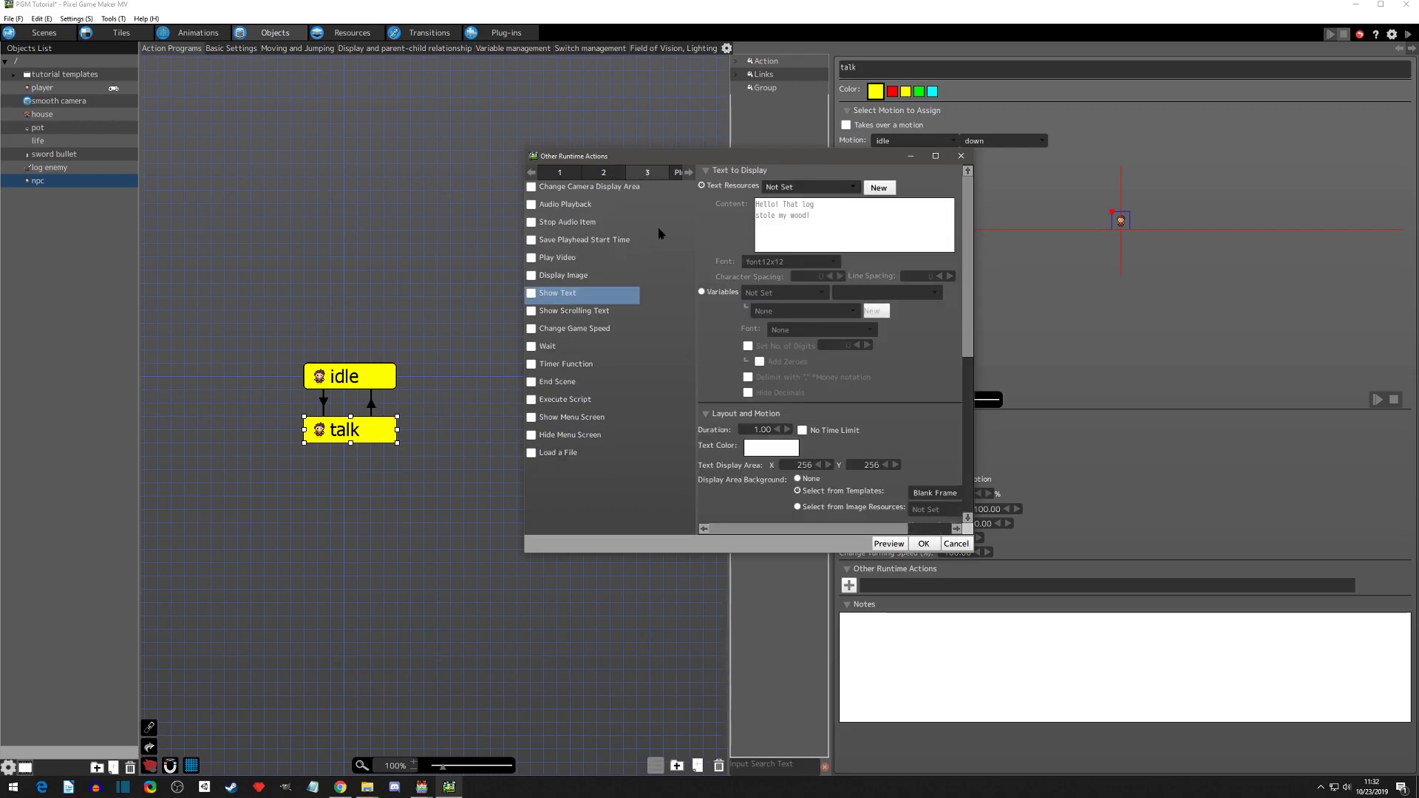
{"action": "left_click", "coordinate": [532, 294]}
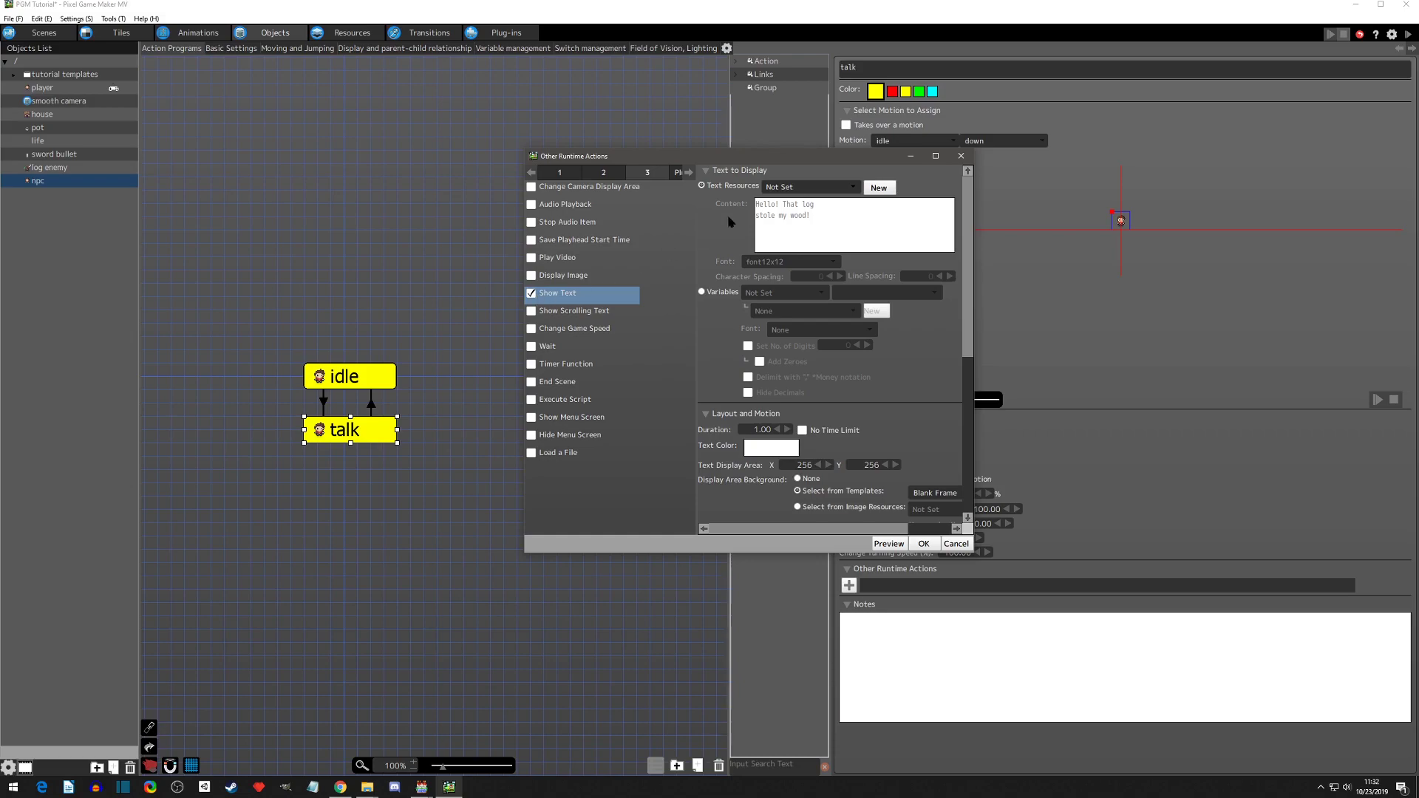
Check the existing text resource and create a new one, text001, for the Show Text action.
{"action": "left_click", "coordinate": [762, 191]}
{"action": "left_click", "coordinate": [795, 201]}
{"action": "left_click", "coordinate": [798, 189]}
{"action": "left_click", "coordinate": [801, 202]}
{"action": "left_click", "coordinate": [879, 187]}
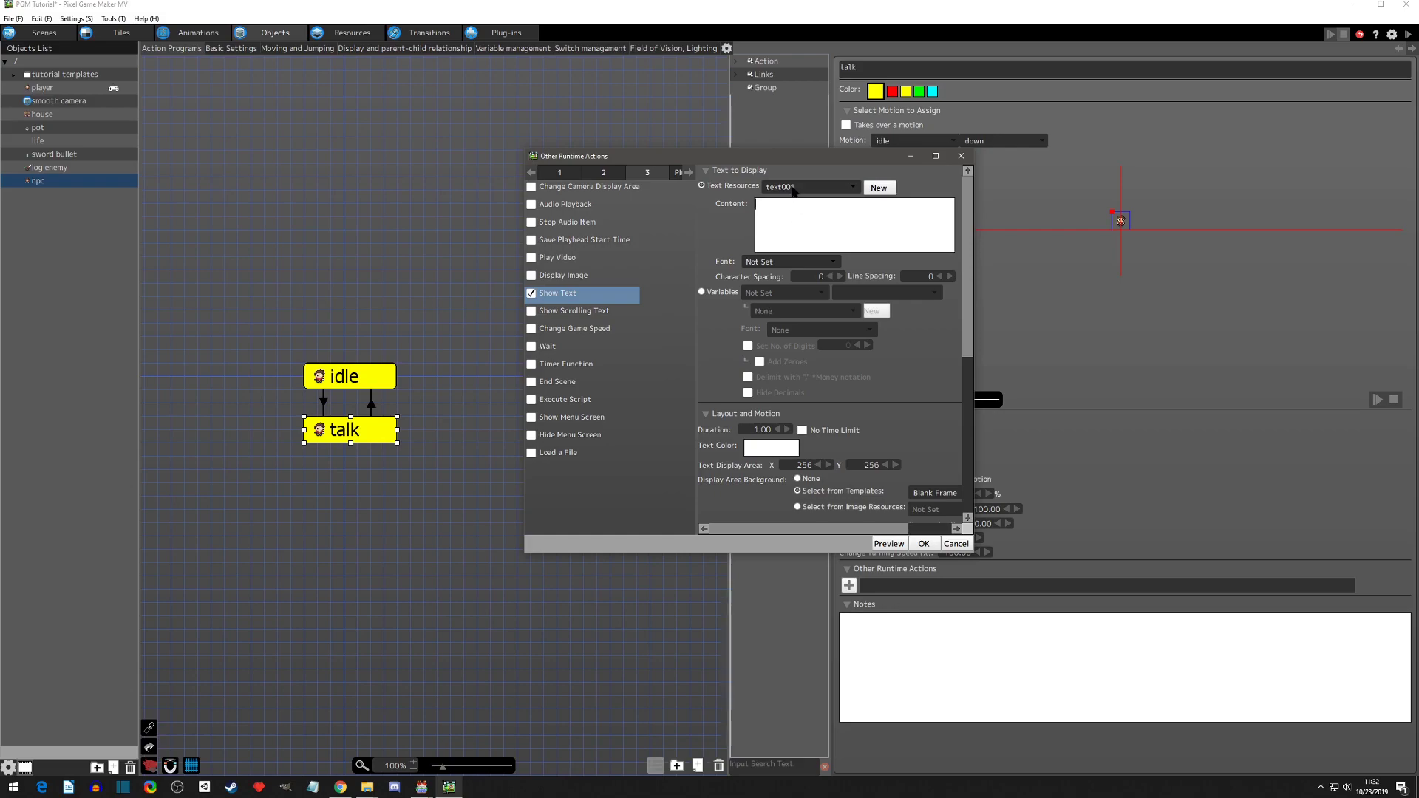
Copy "Hello! That log stole my wood!" from the existing text resource into text001's content.
{"action": "left_click", "coordinate": [793, 189]}
{"action": "left_click", "coordinate": [893, 215]}
{"action": "left_click_drag", "start_coordinate": [893, 218], "coordinate": [740, 198]}
{"action": "key", "text": "ctrl+c"}
{"action": "left_click", "coordinate": [850, 189]}
{"action": "left_click", "coordinate": [803, 228]}
{"action": "key", "text": "ctrl+v"}
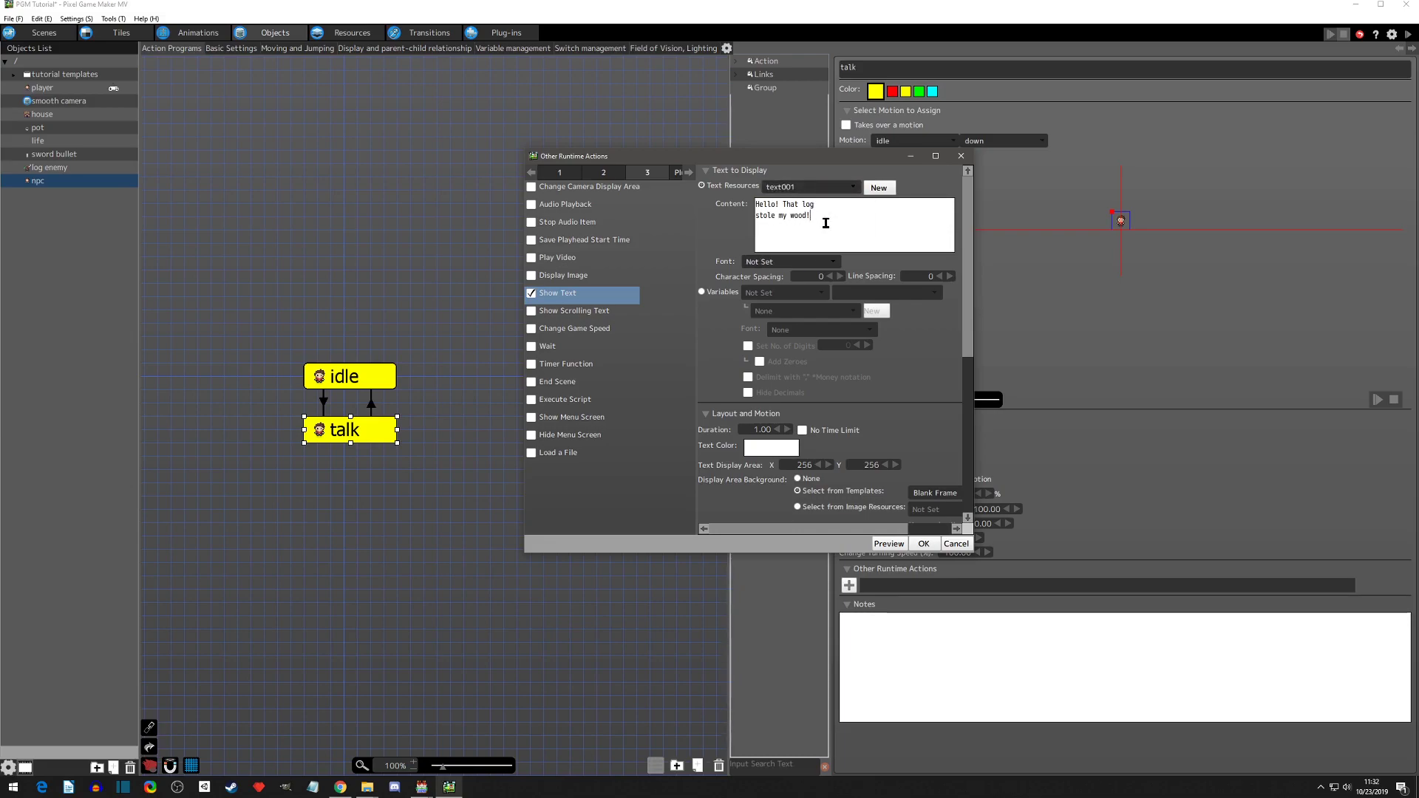
Set the text's font to font12x12 and enable No Time Limit for its duration.
{"action": "left_click", "coordinate": [773, 263]}
{"action": "left_click", "coordinate": [777, 317]}
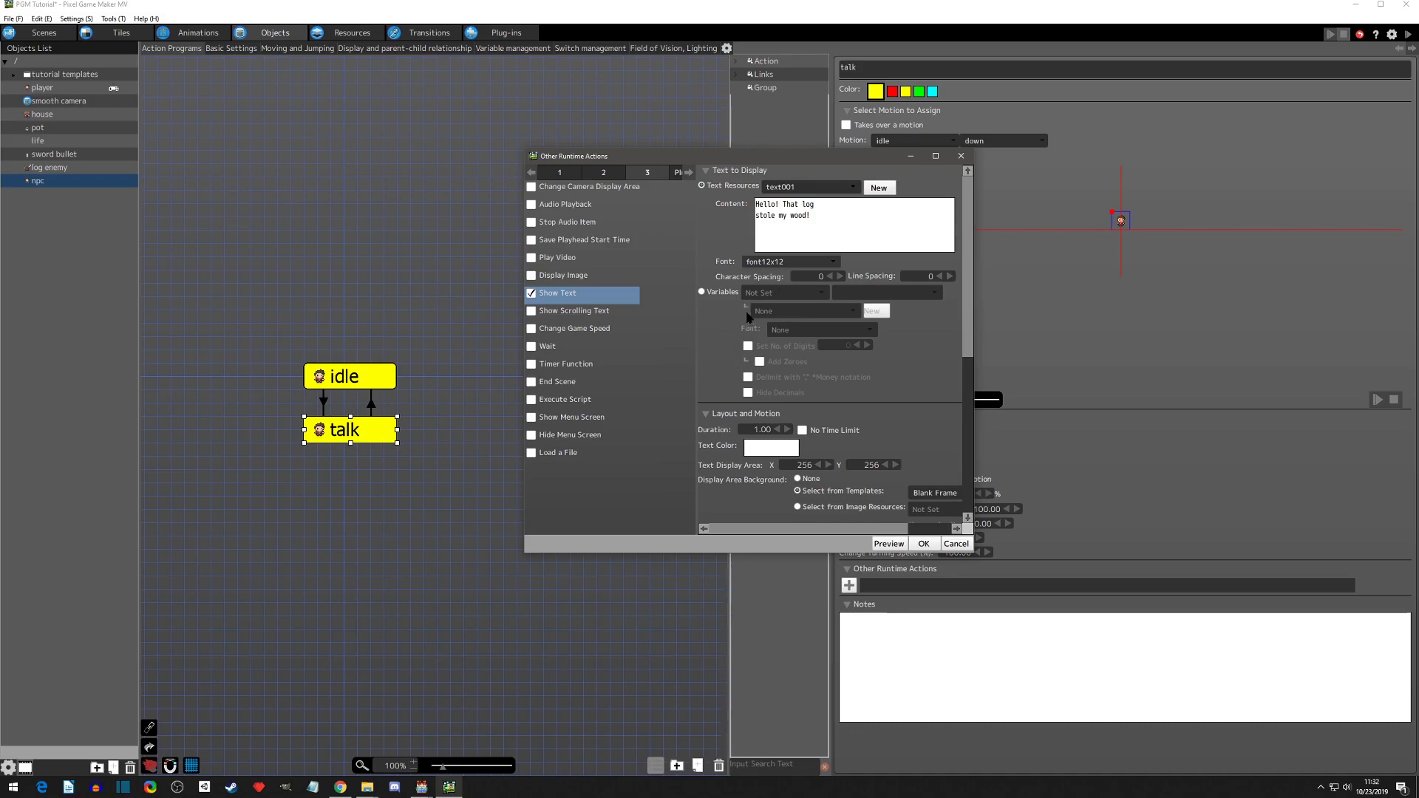
{"action": "scroll", "coordinate": [794, 396], "scroll_direction": "down", "scroll_amount": 1}
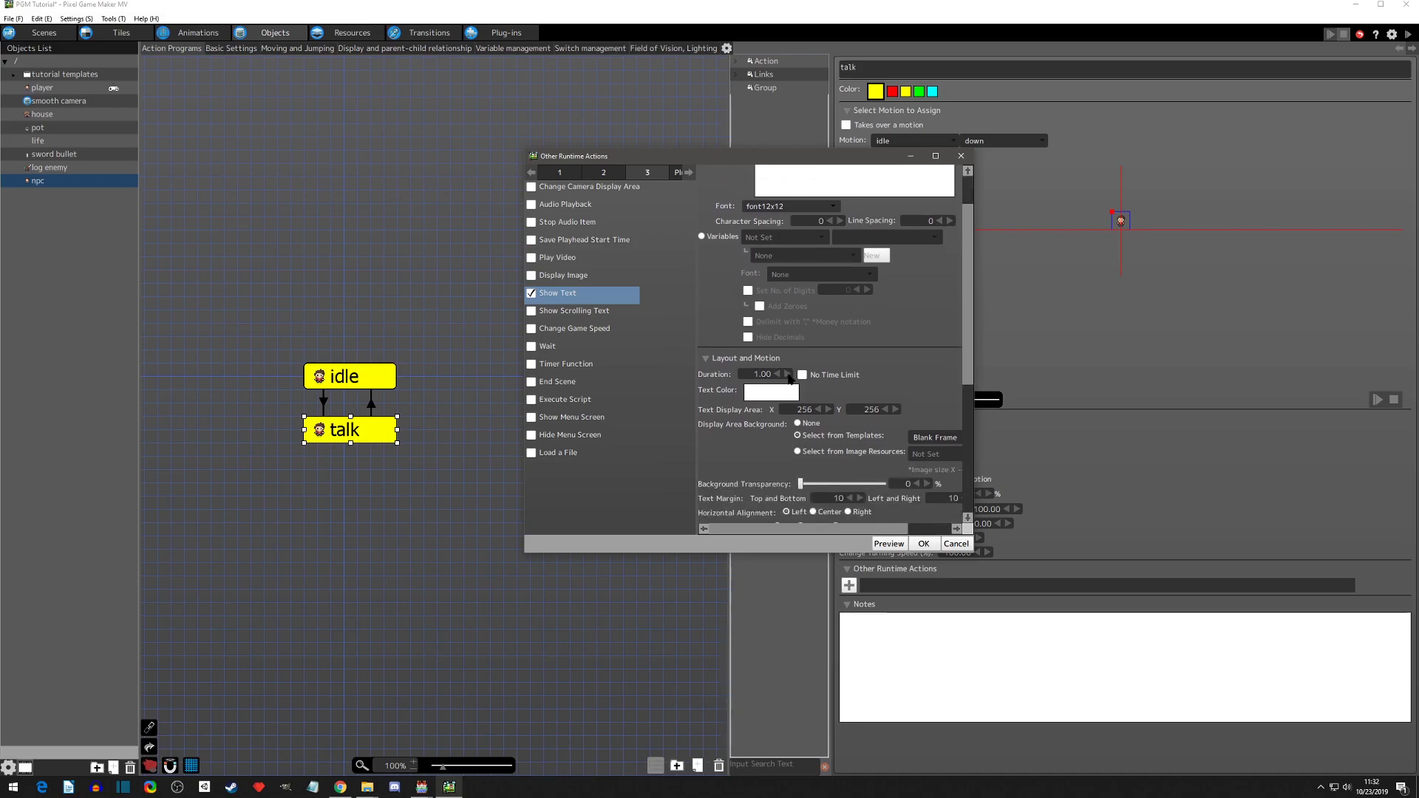
{"action": "scroll", "coordinate": [767, 372], "scroll_direction": "down", "scroll_amount": 1}
{"action": "scroll", "coordinate": [767, 372], "scroll_direction": "down", "scroll_amount": 1}
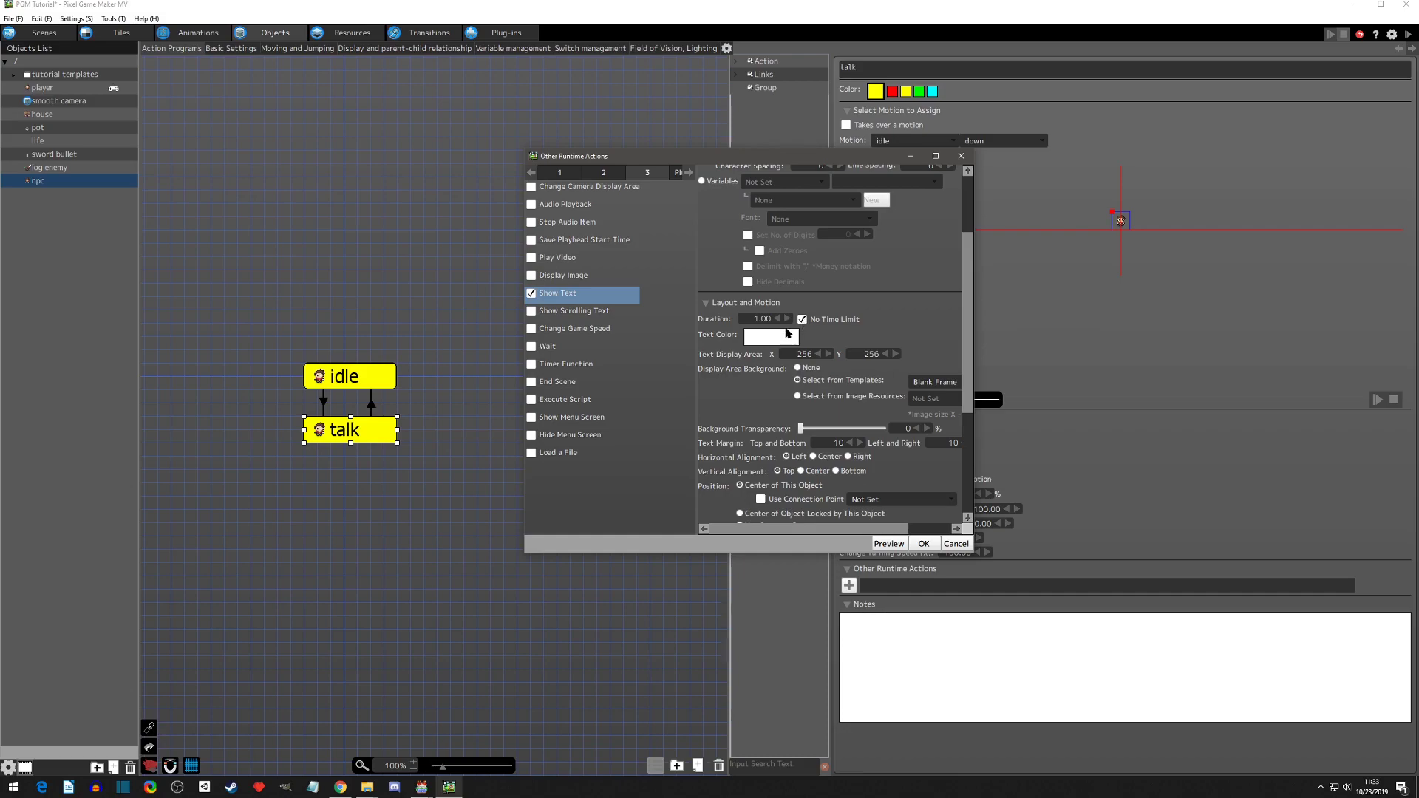
Set the text color to black and choose the White template as the display area background.
{"action": "left_click", "coordinate": [762, 339]}
{"action": "left_click_drag", "start_coordinate": [728, 355], "coordinate": [655, 392]}
{"action": "left_click", "coordinate": [746, 449]}
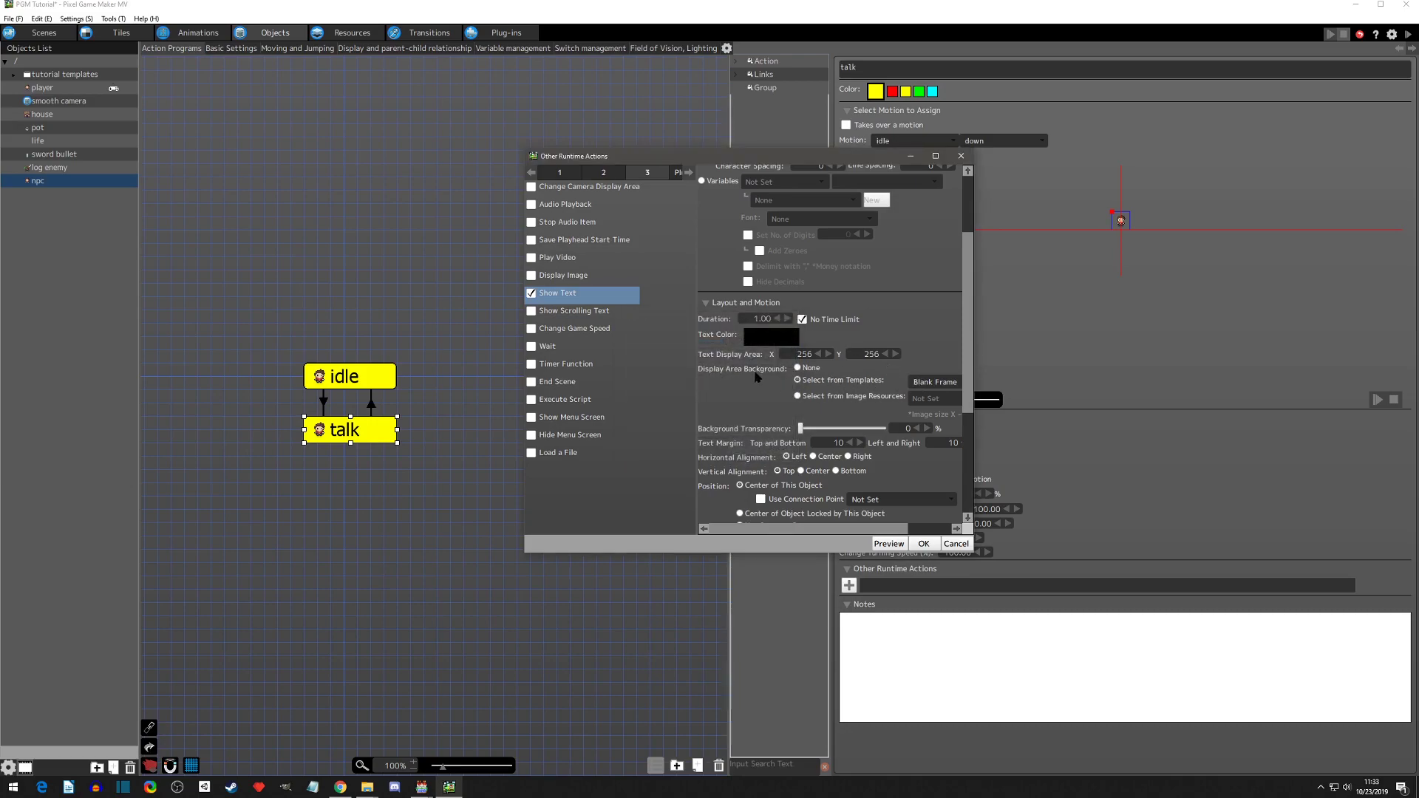
{"action": "left_click", "coordinate": [939, 384]}
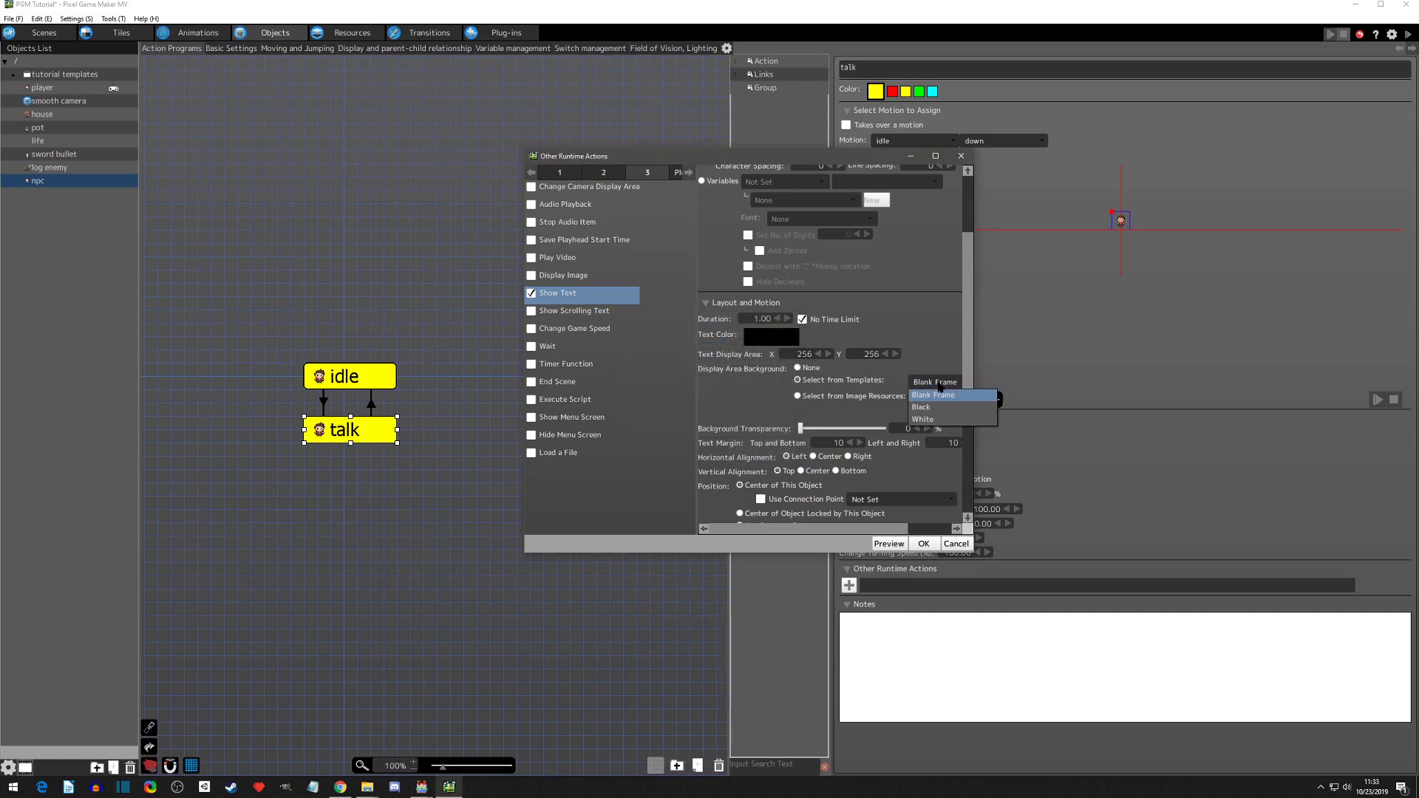
{"action": "left_click", "coordinate": [924, 419]}
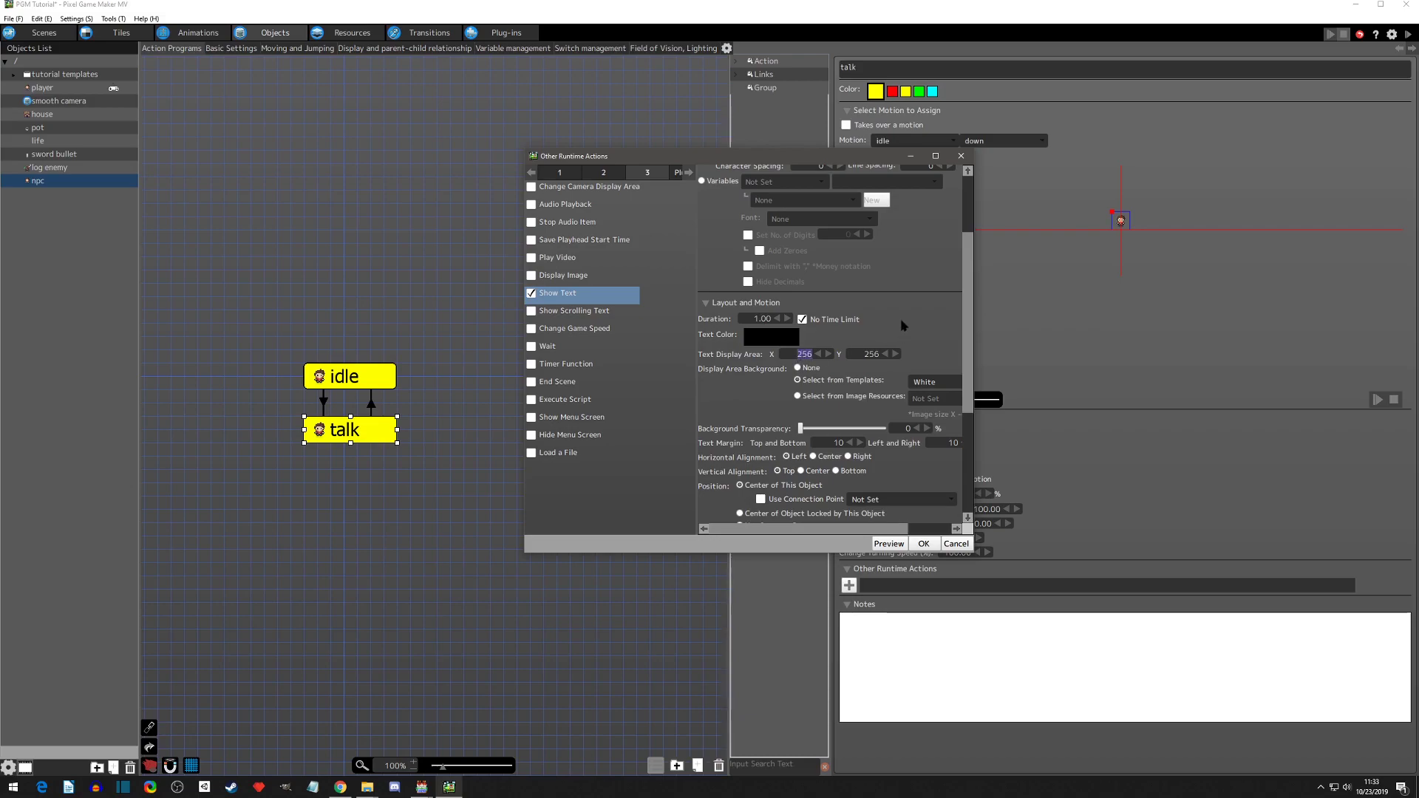
Set the text display area to X 200 and Y 50, and preview the message in the scene.
{"action": "type", "text": "200"}
{"action": "key", "text": "Tab"}
{"action": "type", "text": "50"}
{"action": "left_click", "coordinate": [889, 543]}
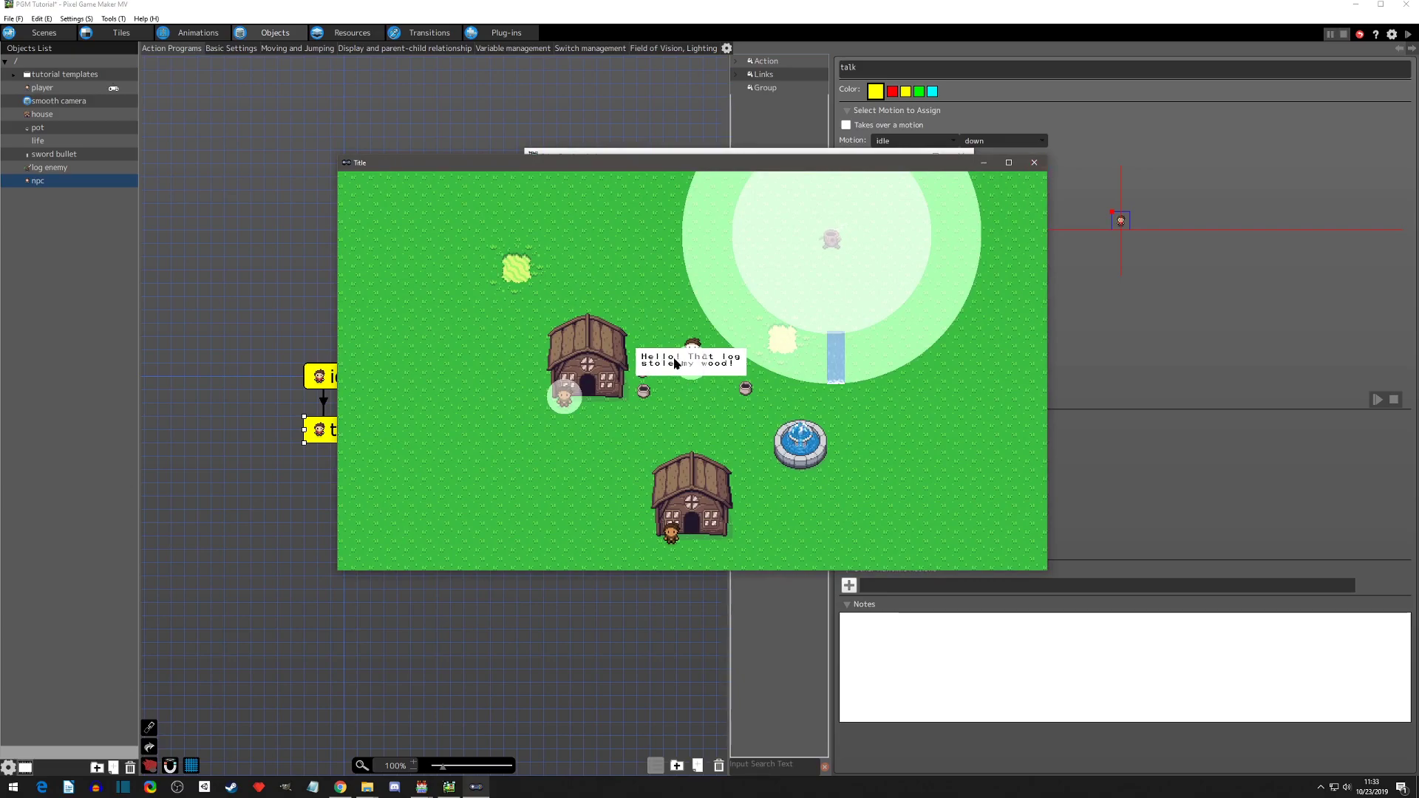
{"action": "left_click", "coordinate": [1035, 162]}
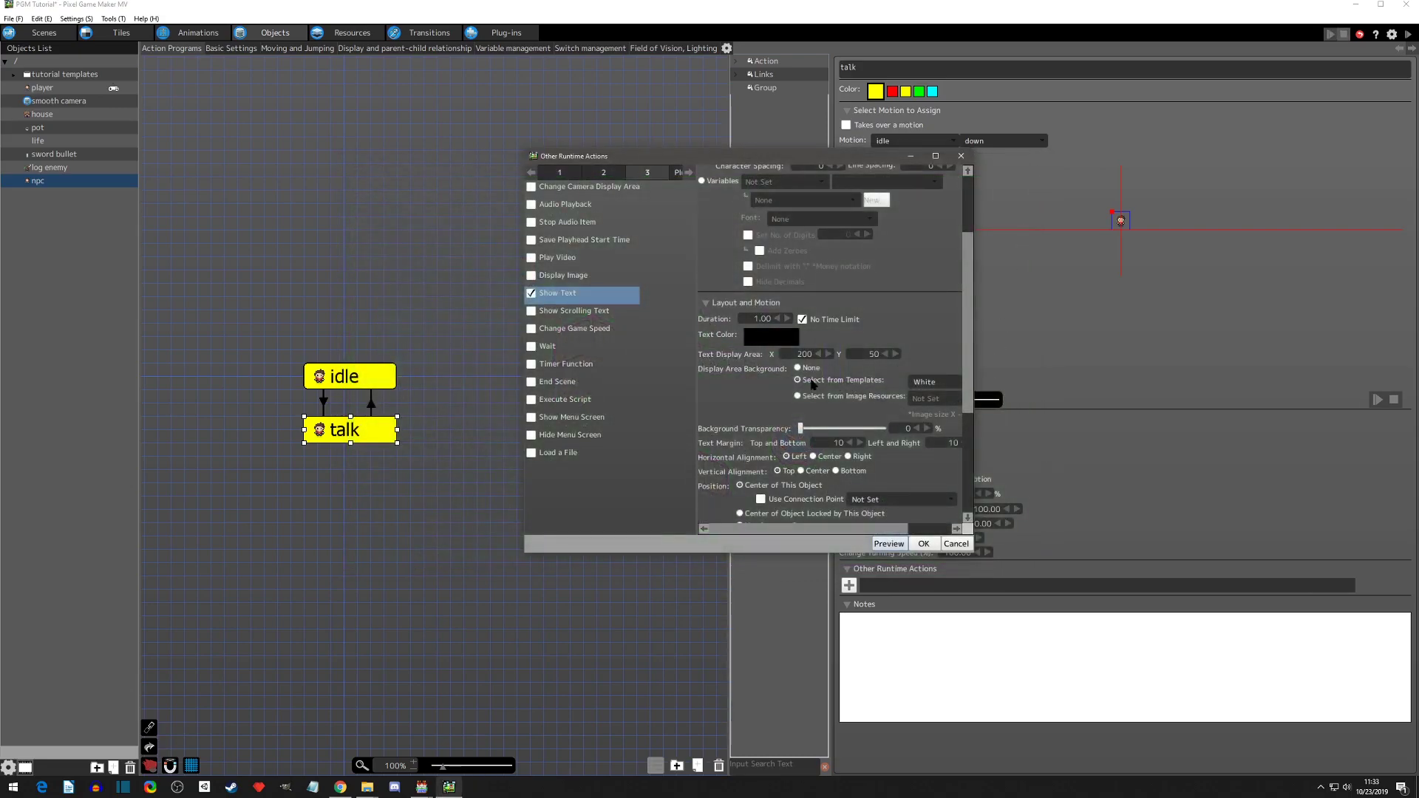
Center the text horizontally and vertically in its display area and preview the alignment.
{"action": "scroll", "coordinate": [811, 362], "scroll_direction": "down", "scroll_amount": 1}
{"action": "left_click", "coordinate": [814, 423]}
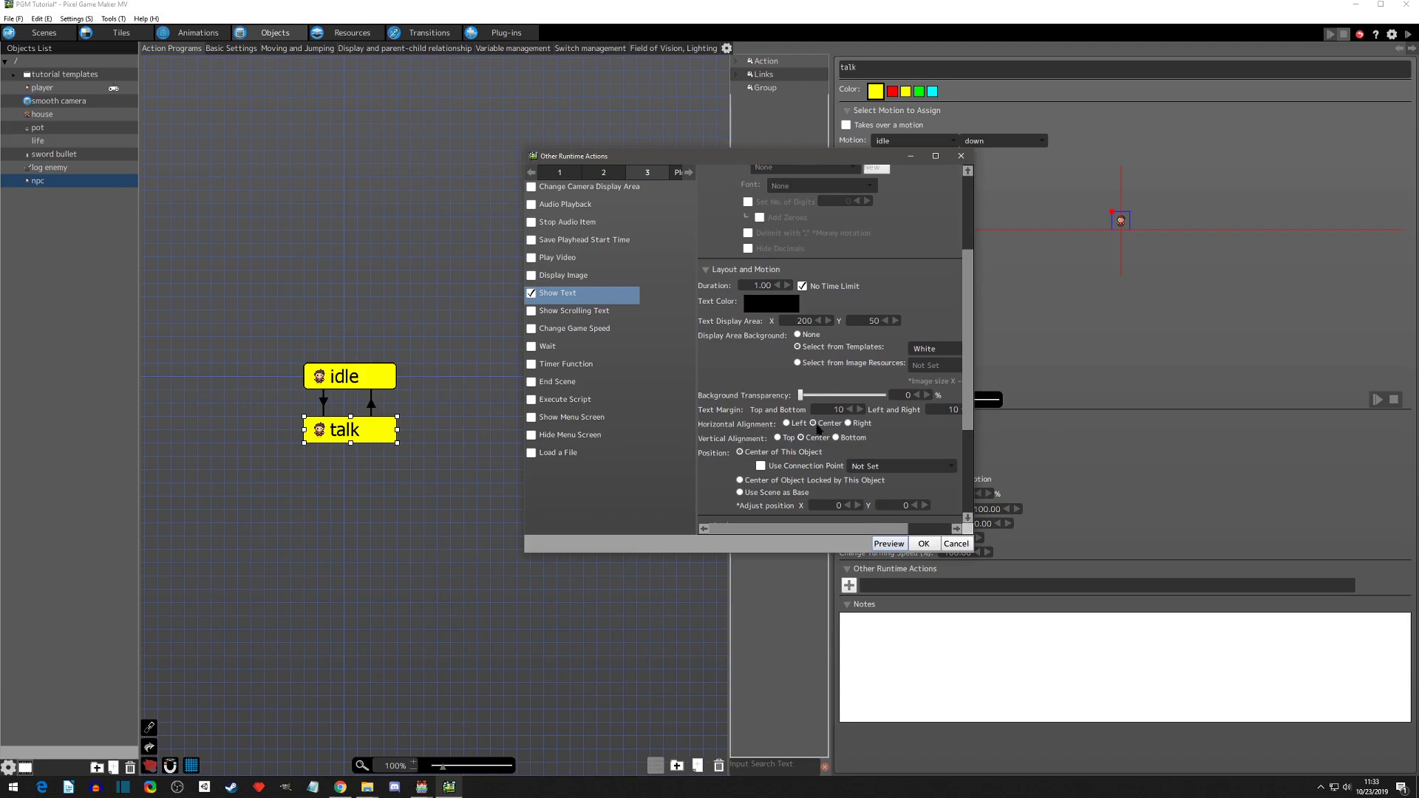
{"action": "left_click", "coordinate": [890, 544]}
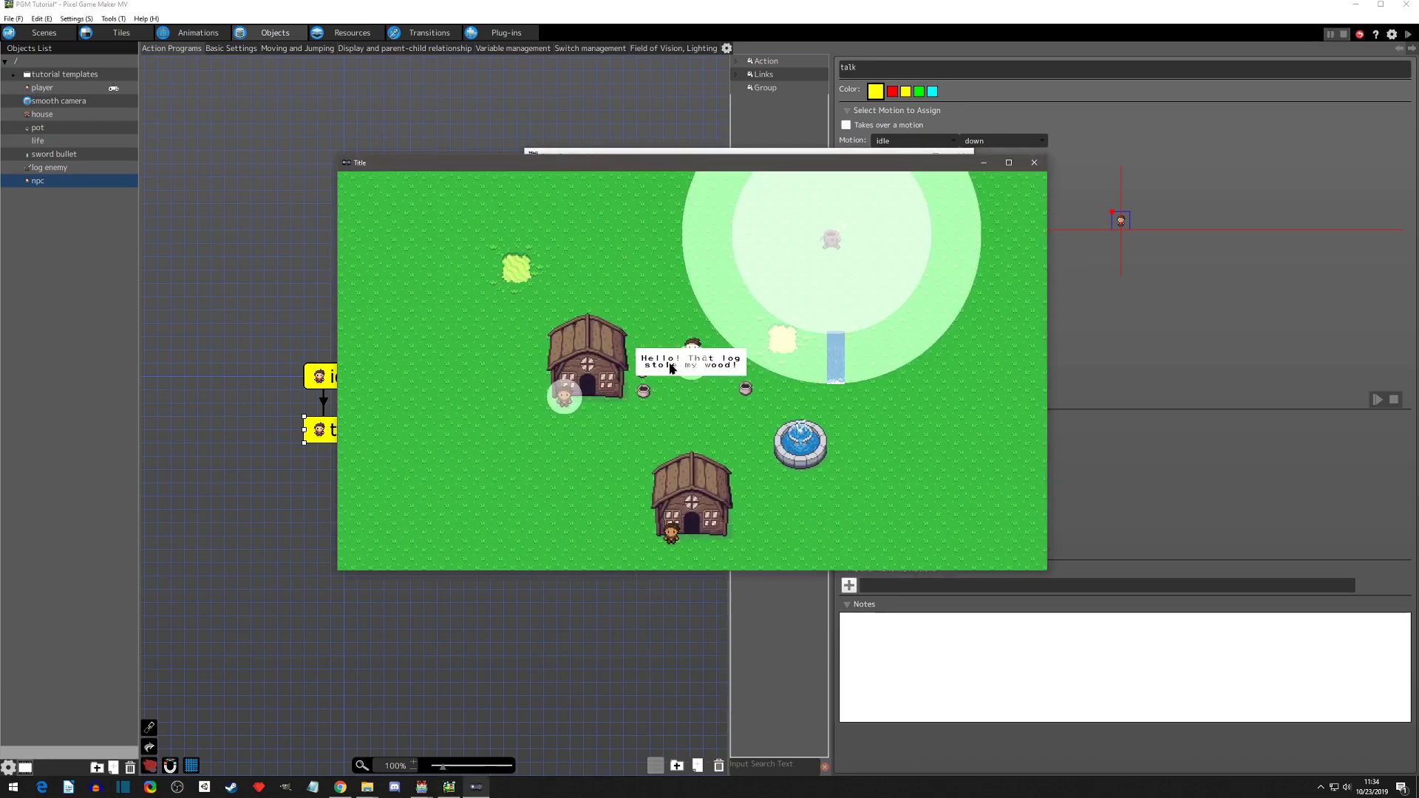
{"action": "left_click", "coordinate": [1033, 163]}
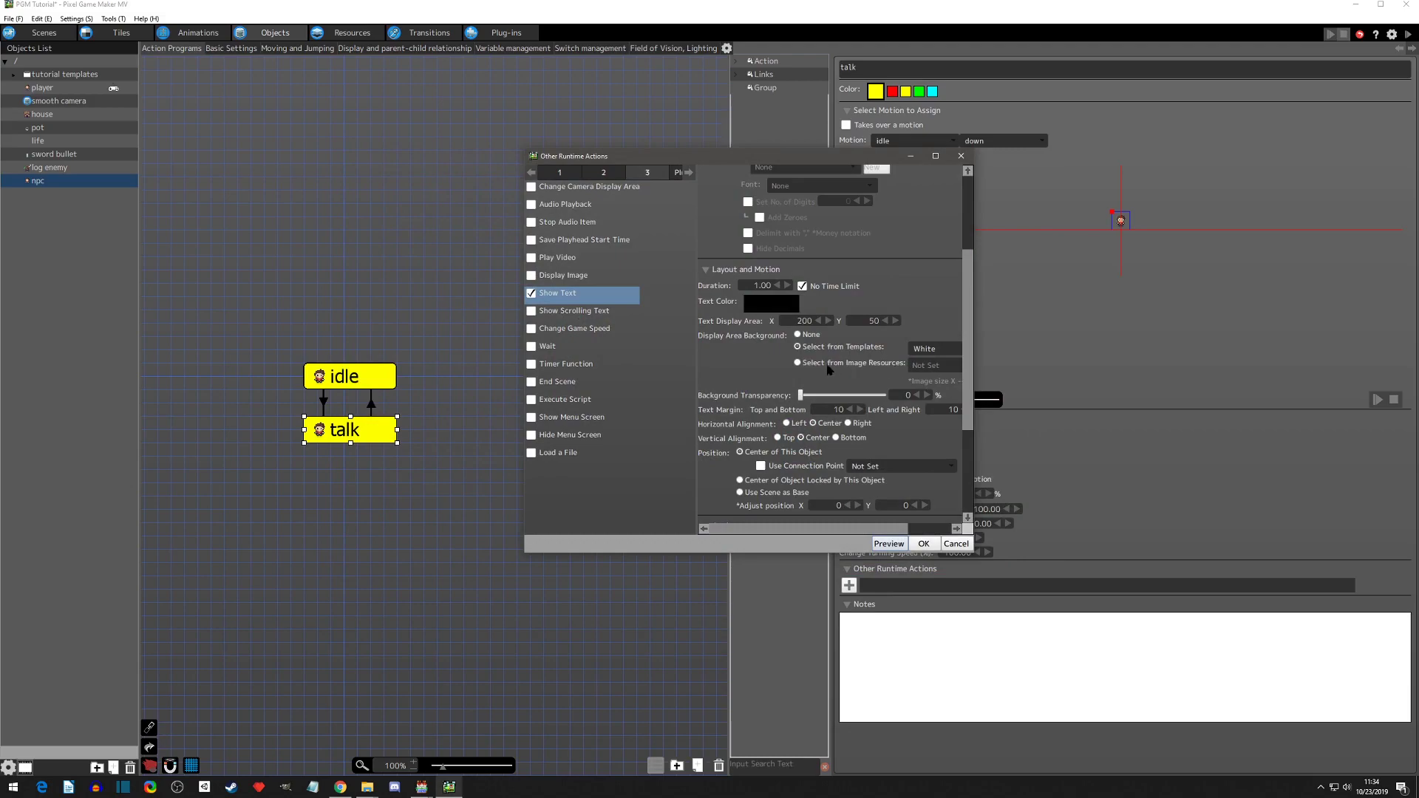
Set the message's background transparency to 10% and preview it in the scene.
{"action": "scroll", "coordinate": [882, 528], "scroll_direction": "right", "scroll_amount": 3}
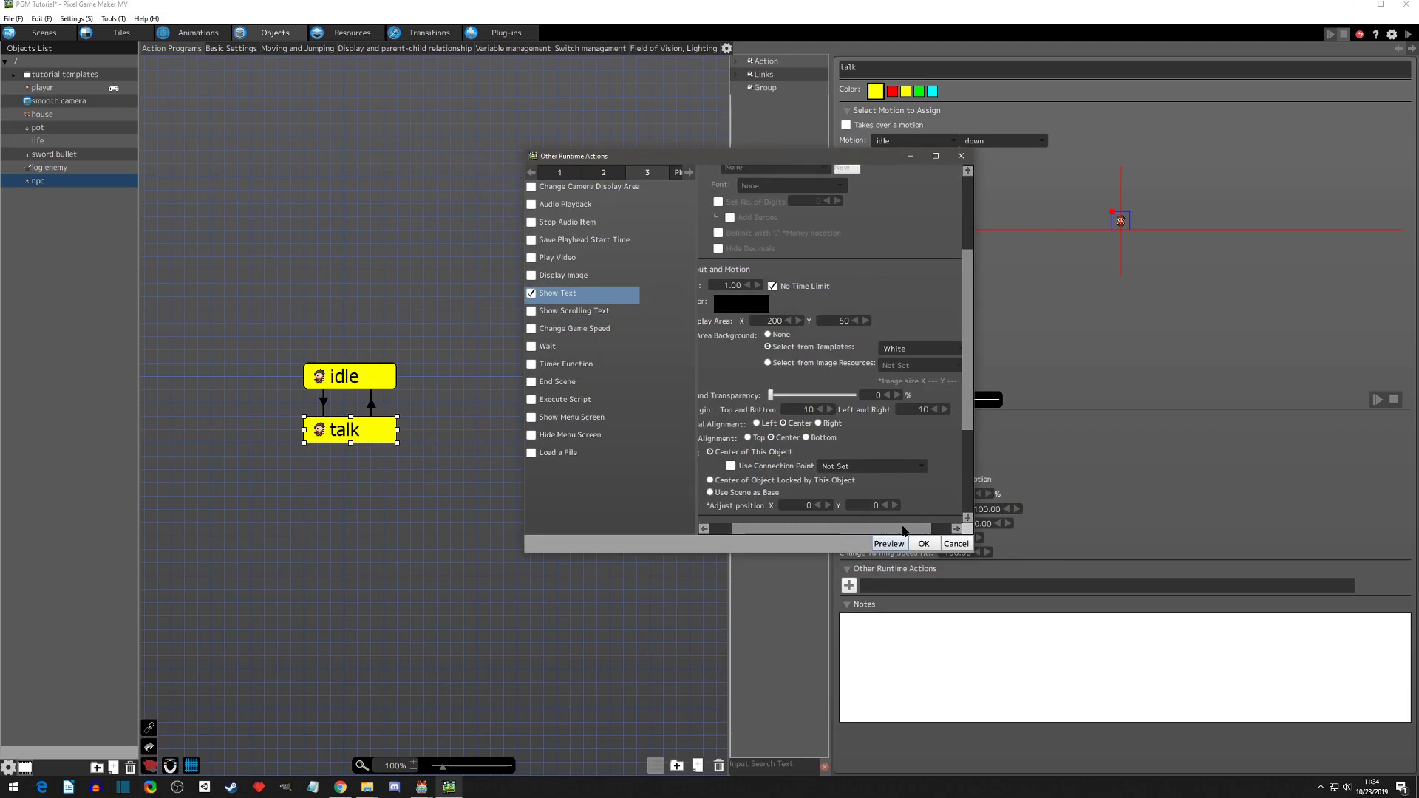
{"action": "scroll", "coordinate": [887, 531], "scroll_direction": "left", "scroll_amount": 3}
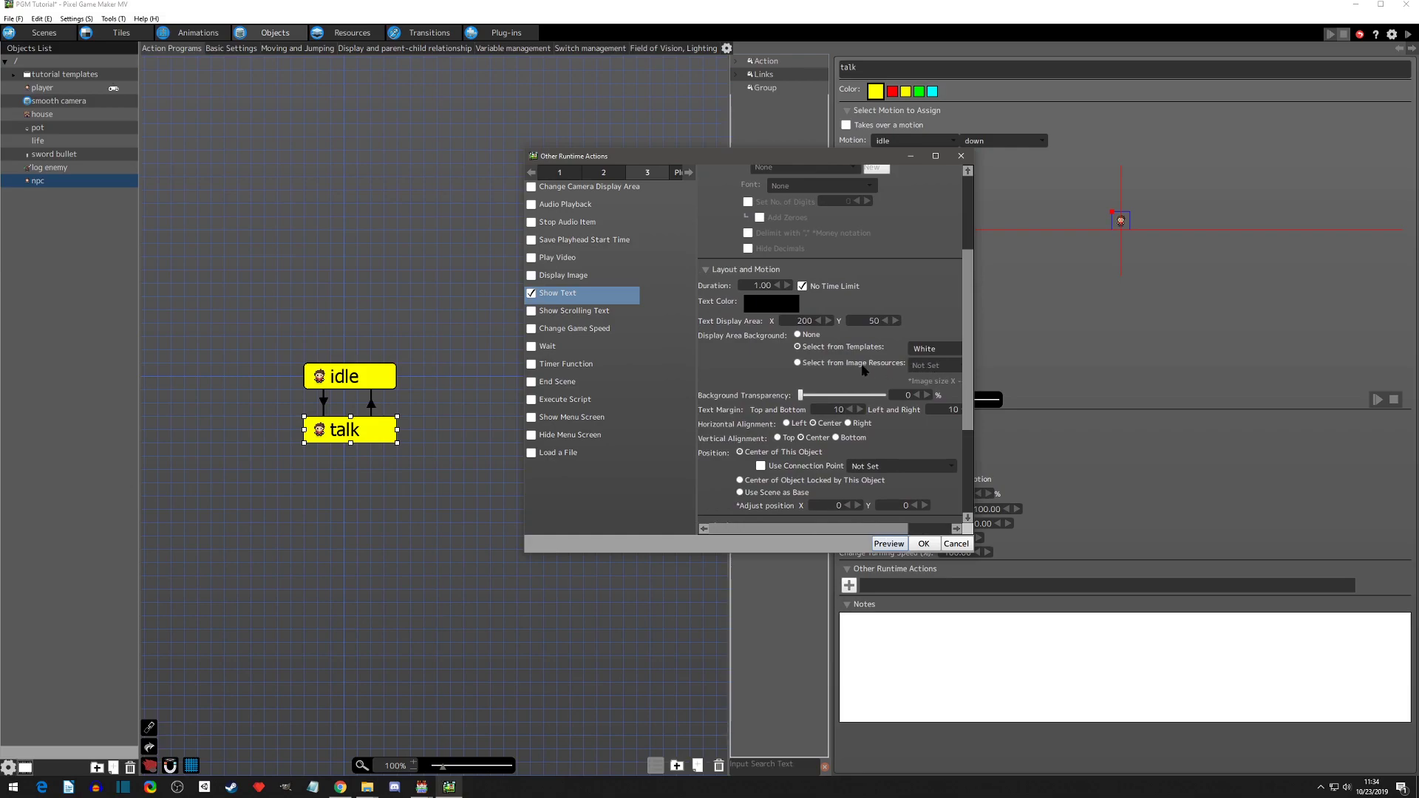
{"action": "scroll", "coordinate": [864, 370], "scroll_direction": "down", "scroll_amount": 1}
{"action": "left_click_drag", "start_coordinate": [802, 374], "coordinate": [807, 374]}
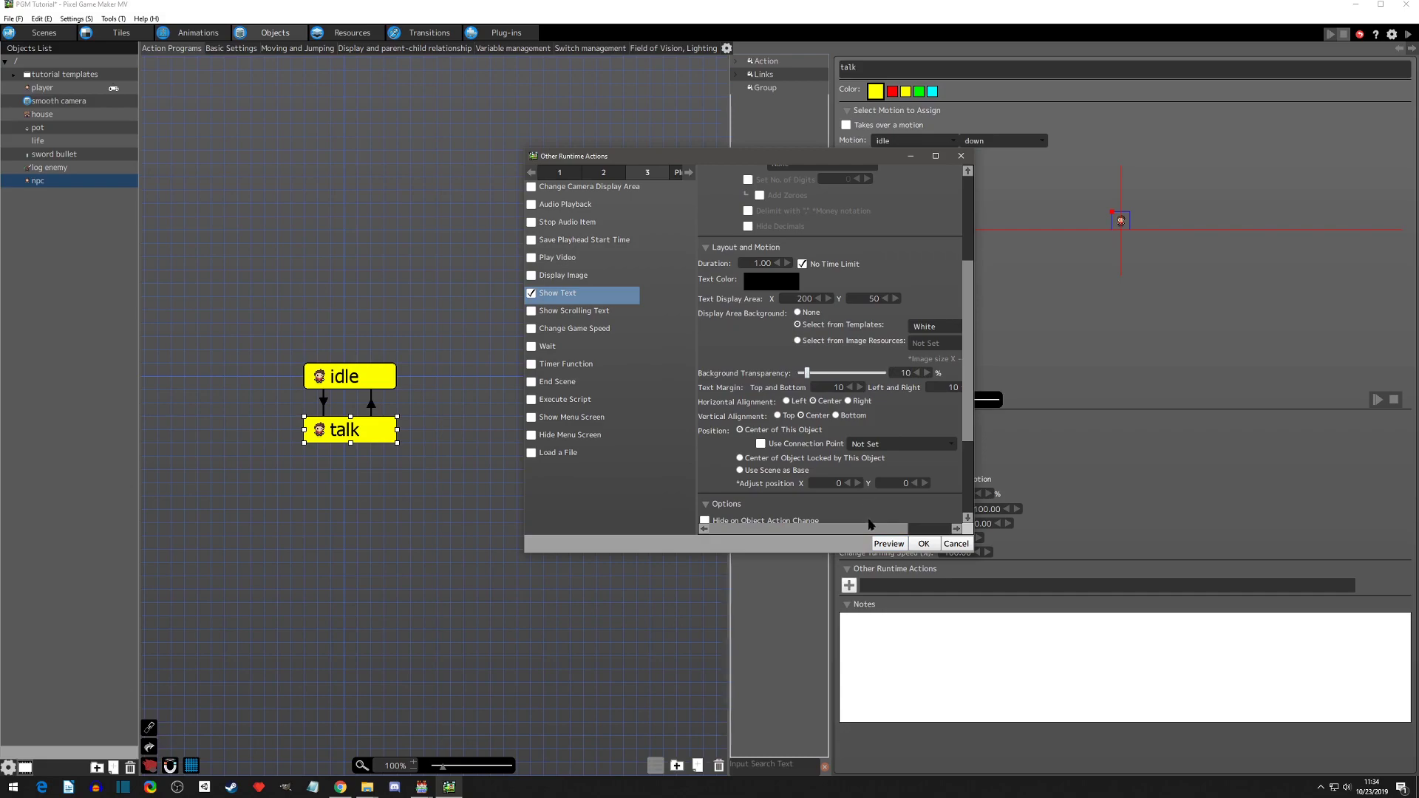
{"action": "left_click", "coordinate": [883, 544]}
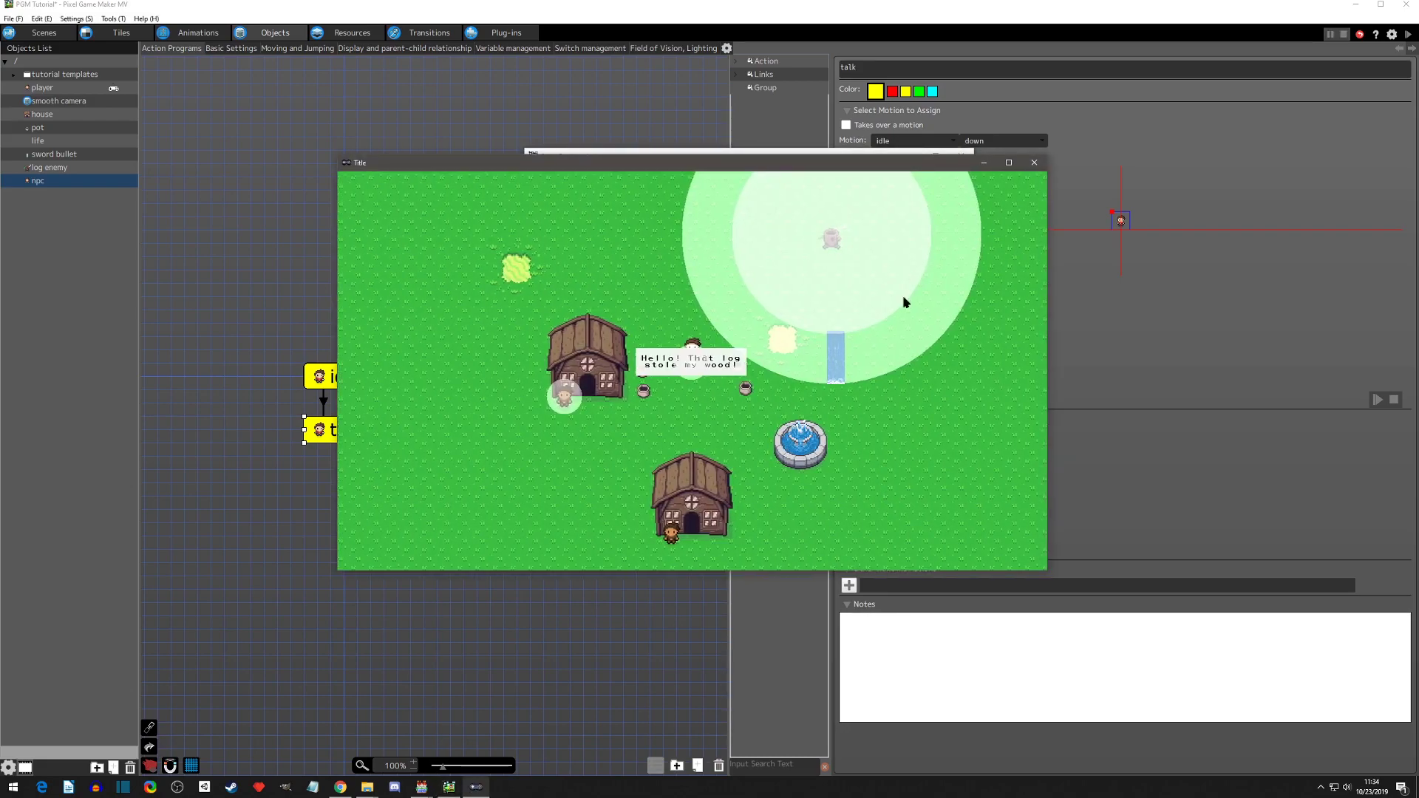
{"action": "left_click", "coordinate": [1034, 163]}
Set the message's vertical position adjustment to -75 and preview its placement relative to the object.
{"action": "scroll", "coordinate": [901, 434], "scroll_direction": "down", "scroll_amount": 2}
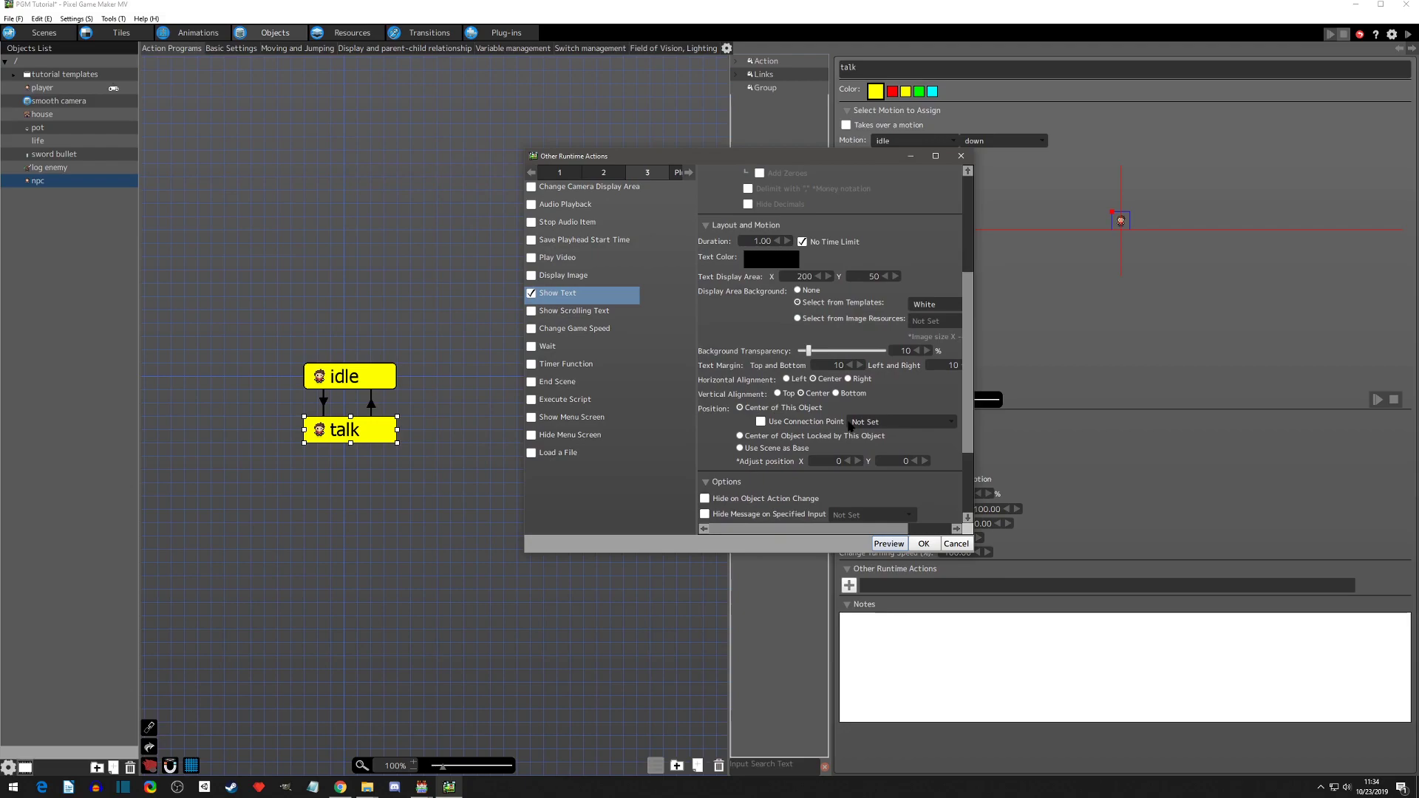
{"action": "left_click", "coordinate": [895, 460]}
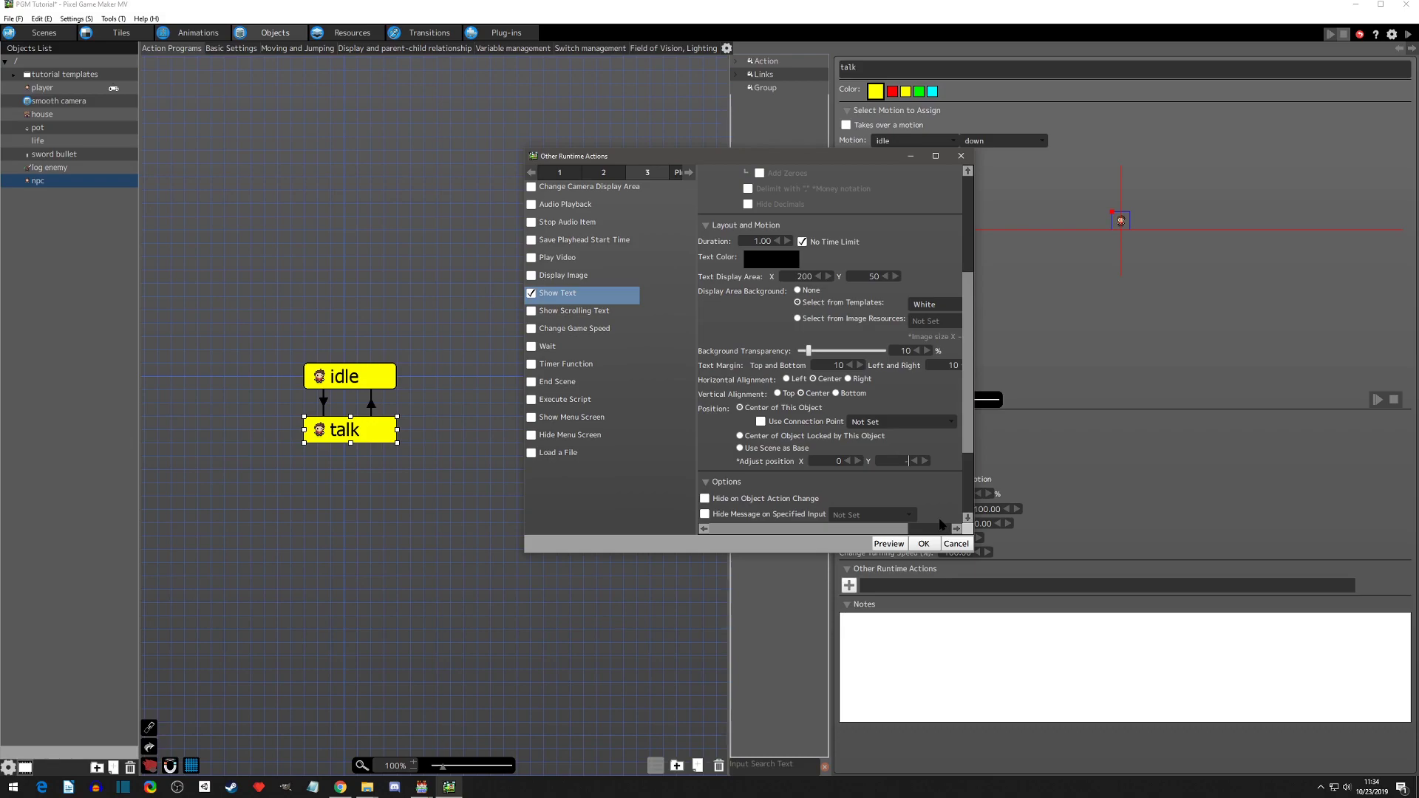
{"action": "left_click", "coordinate": [891, 545]}
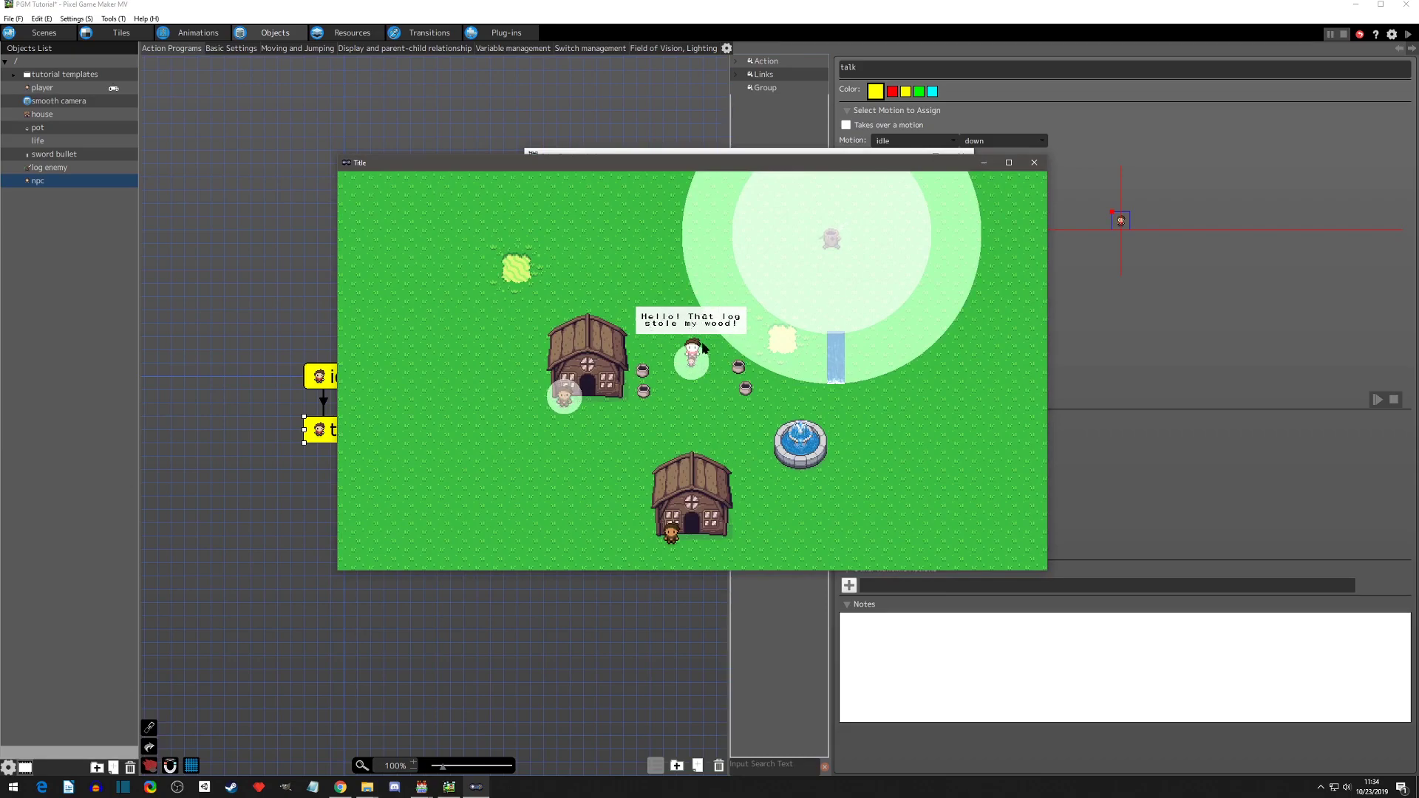
{"action": "left_click", "coordinate": [1034, 163]}
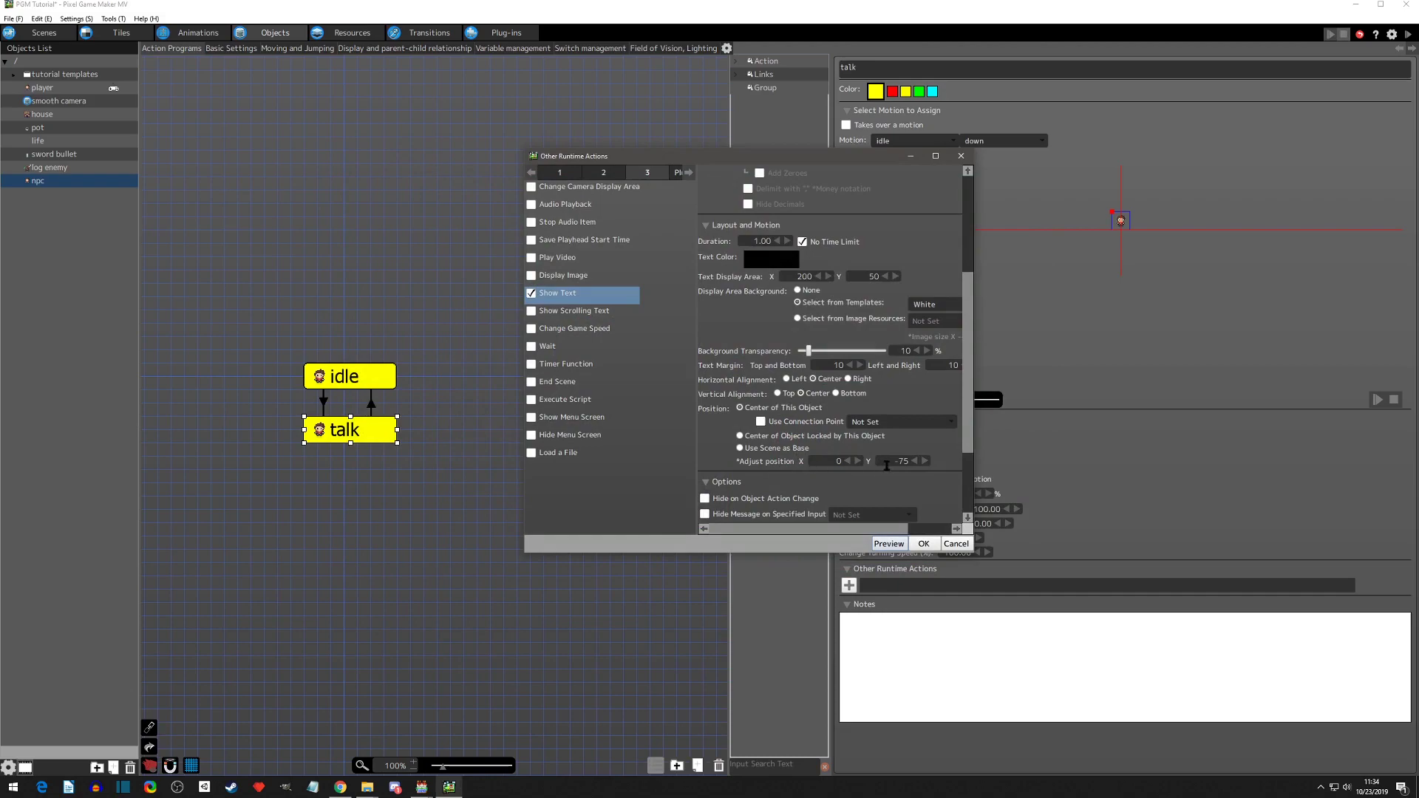
Hide the message on input X, and enable stopping all object motions and pausing the game during message display.
{"action": "scroll", "coordinate": [964, 440], "scroll_direction": "down", "scroll_amount": 3}
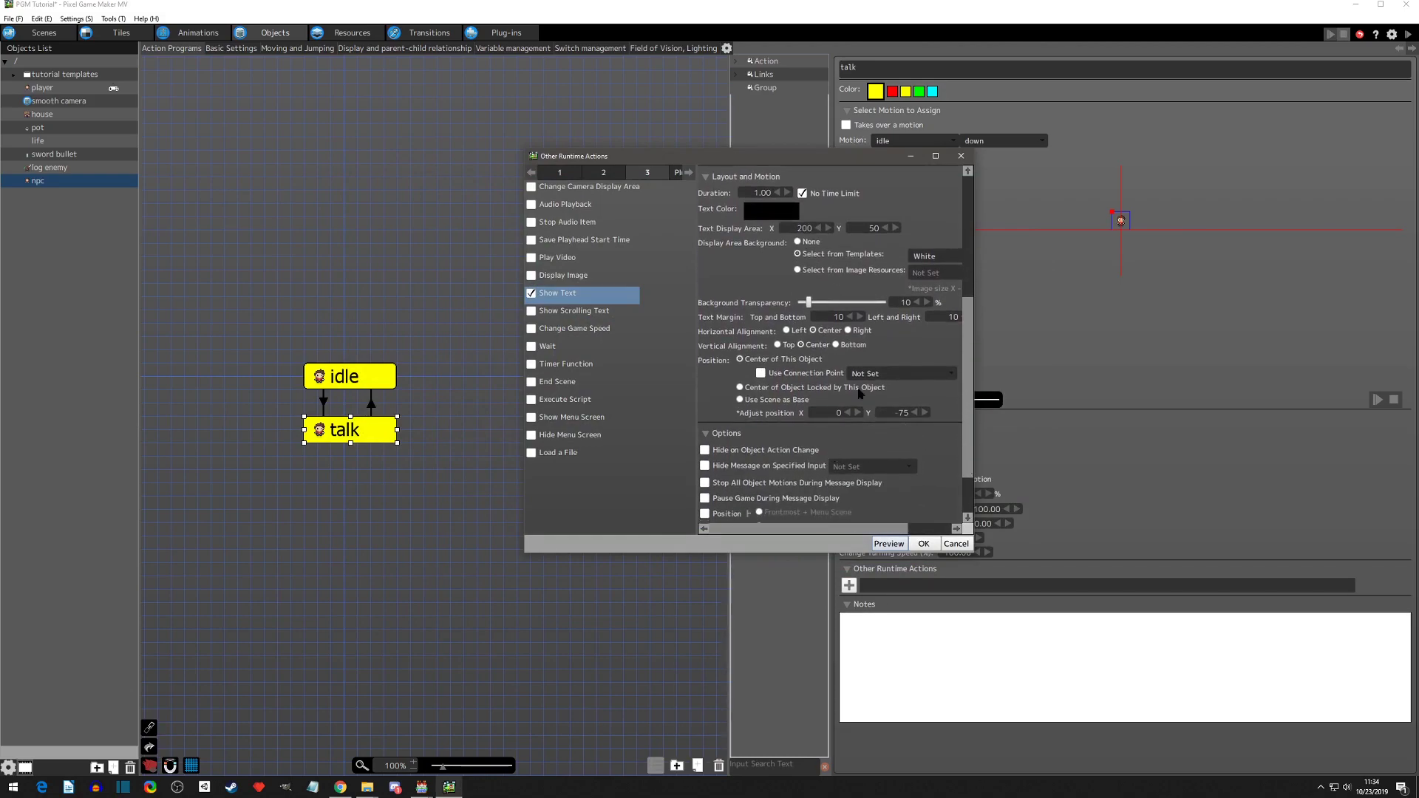
{"action": "left_click_drag", "start_coordinate": [966, 411], "coordinate": [968, 435]}
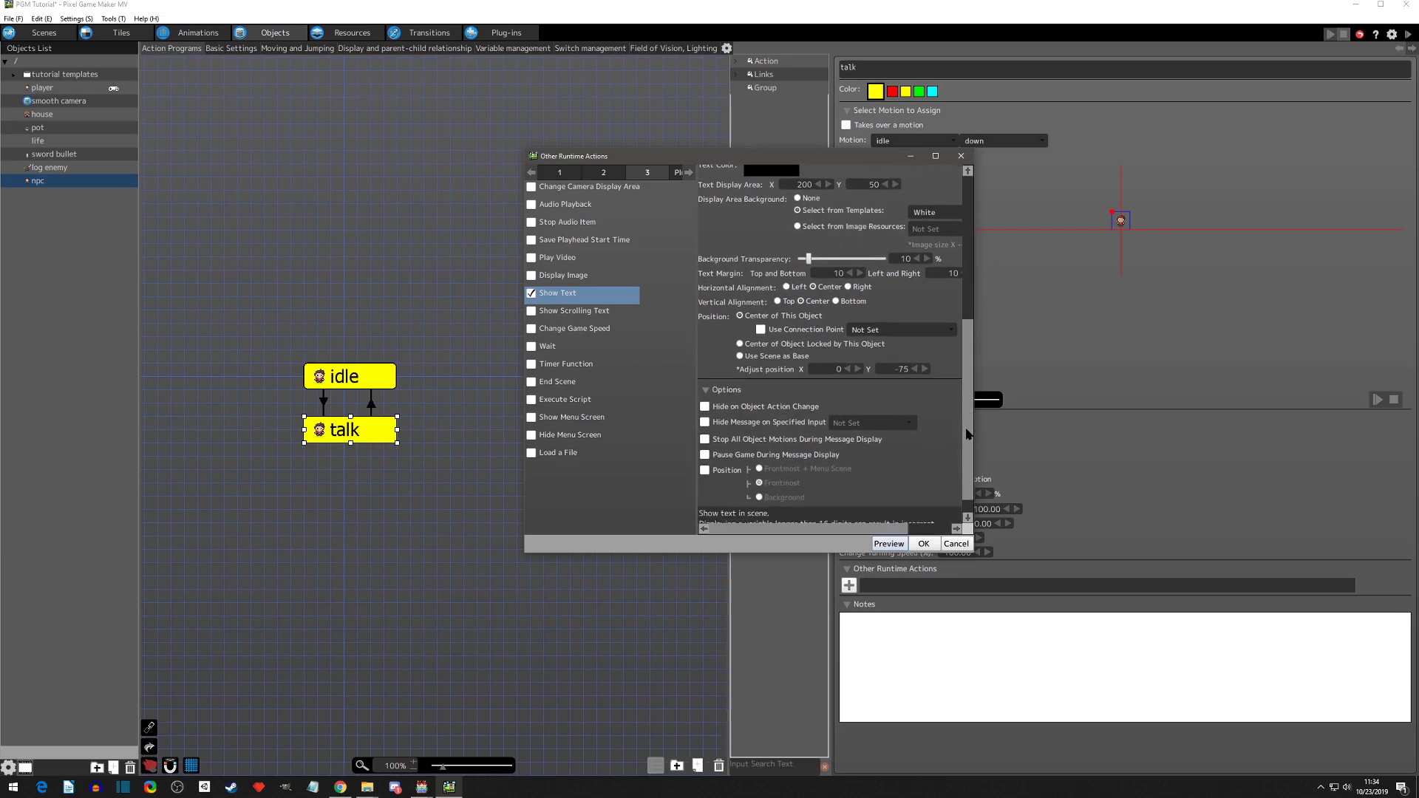
{"action": "left_click", "coordinate": [704, 423]}
{"action": "left_click", "coordinate": [871, 423]}
{"action": "left_click", "coordinate": [863, 479]}
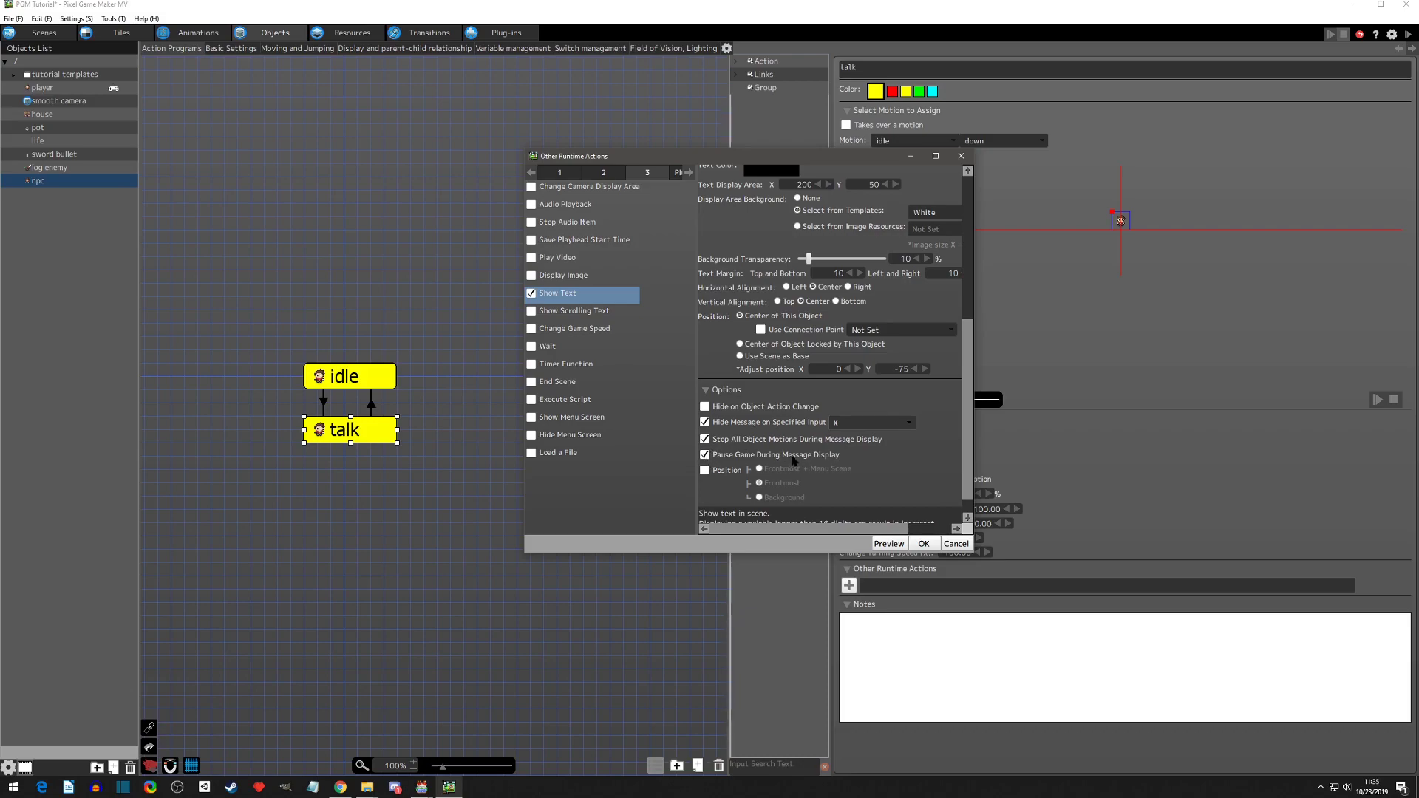
Enable the message's Position option and set it to Frontmost + Menu Scene.
{"action": "scroll", "coordinate": [747, 455], "scroll_direction": "down", "scroll_amount": 1}
{"action": "left_click", "coordinate": [704, 444]}
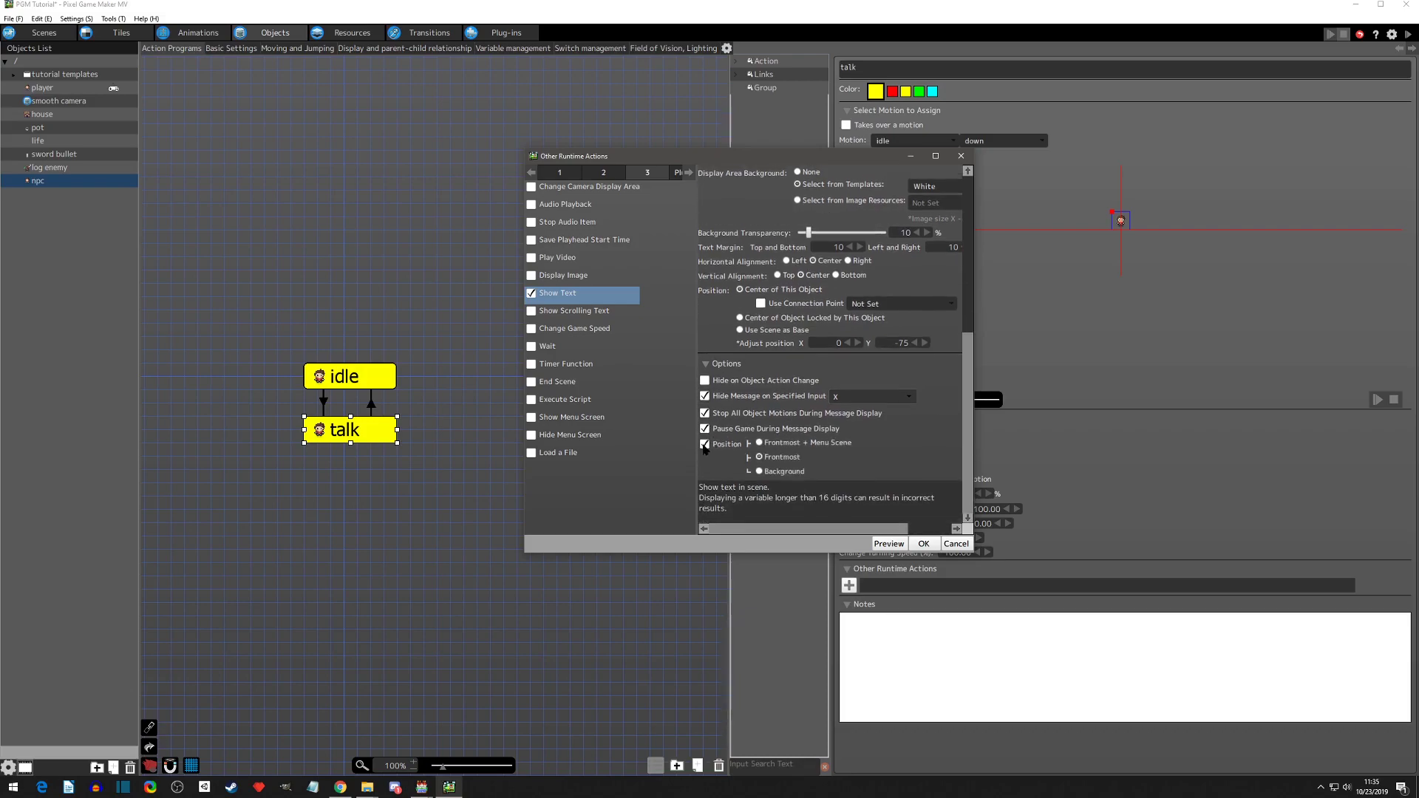
{"action": "left_click", "coordinate": [760, 443]}
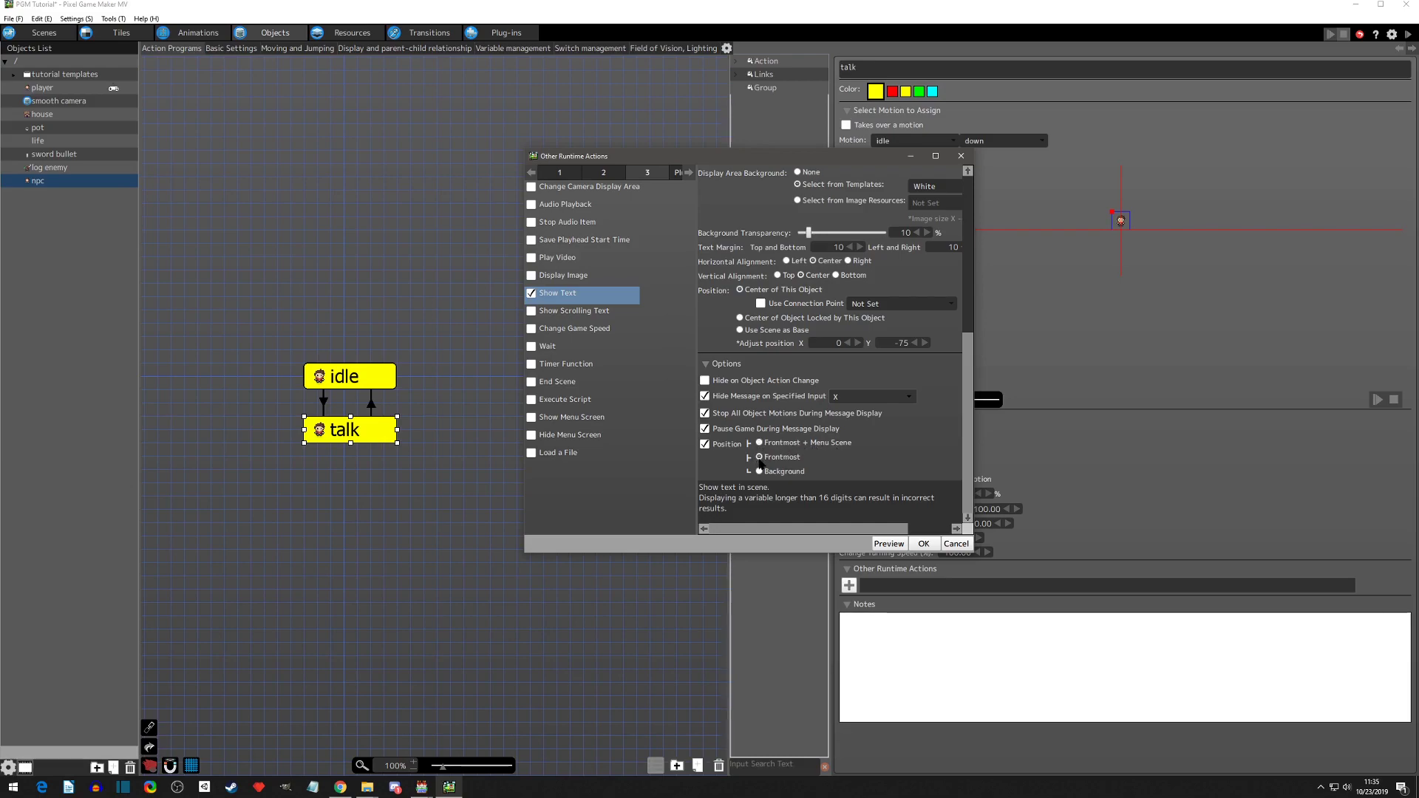
{"action": "left_click", "coordinate": [760, 443]}
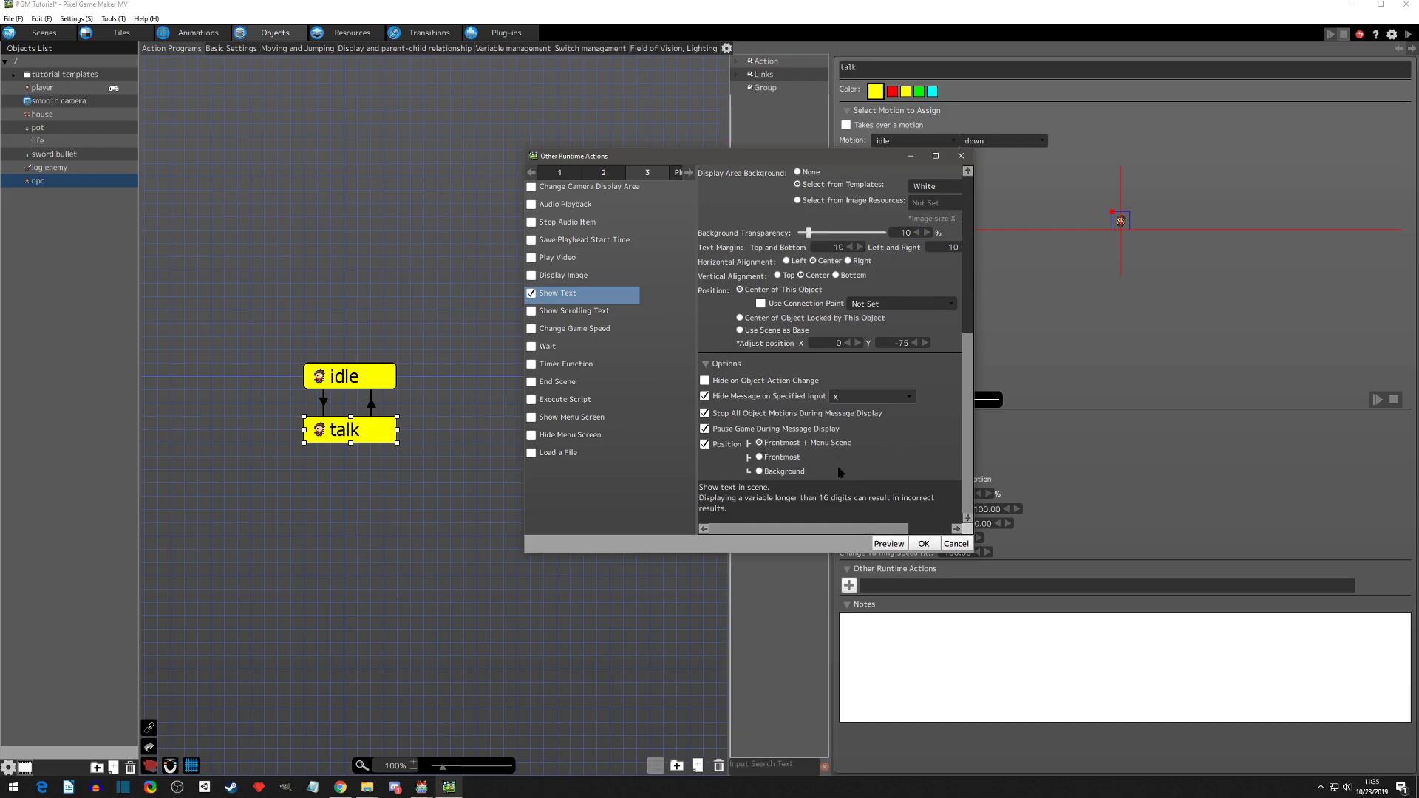
Review the Show Text settings, apply them to the talk action, and save the project.
{"action": "scroll", "coordinate": [872, 400], "scroll_direction": "up", "scroll_amount": 4}
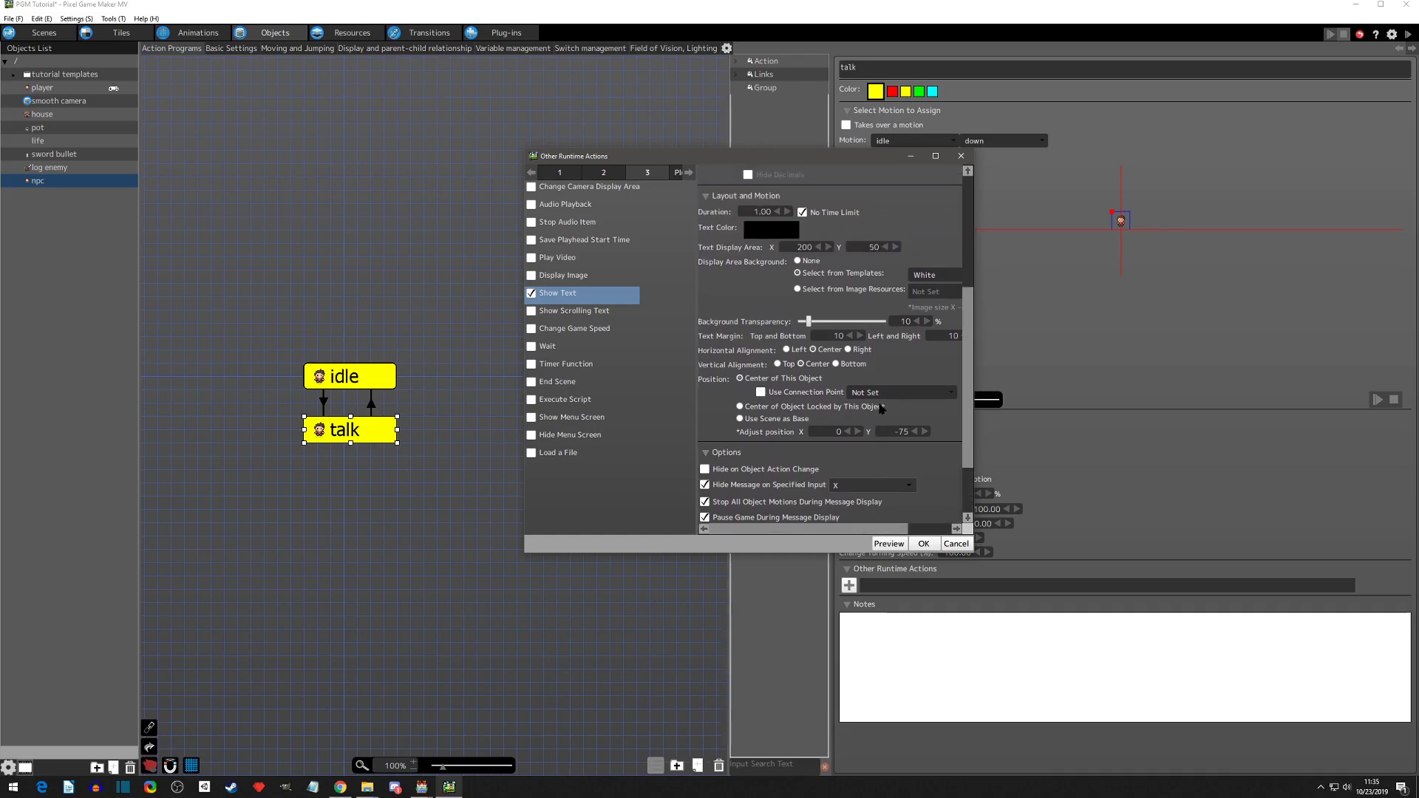
{"action": "scroll", "coordinate": [876, 408], "scroll_direction": "up", "scroll_amount": 3}
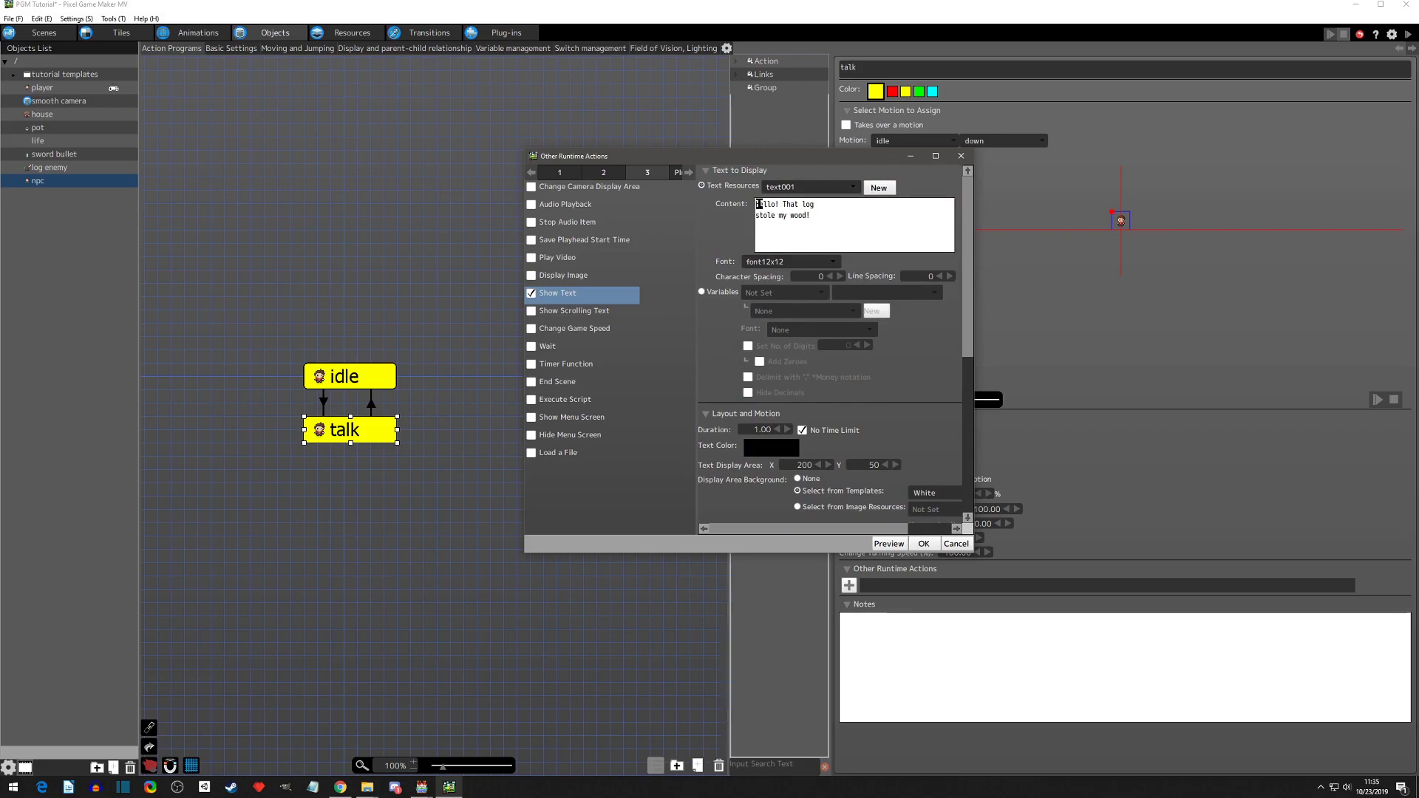
{"action": "scroll", "coordinate": [874, 373], "scroll_direction": "down", "scroll_amount": 2}
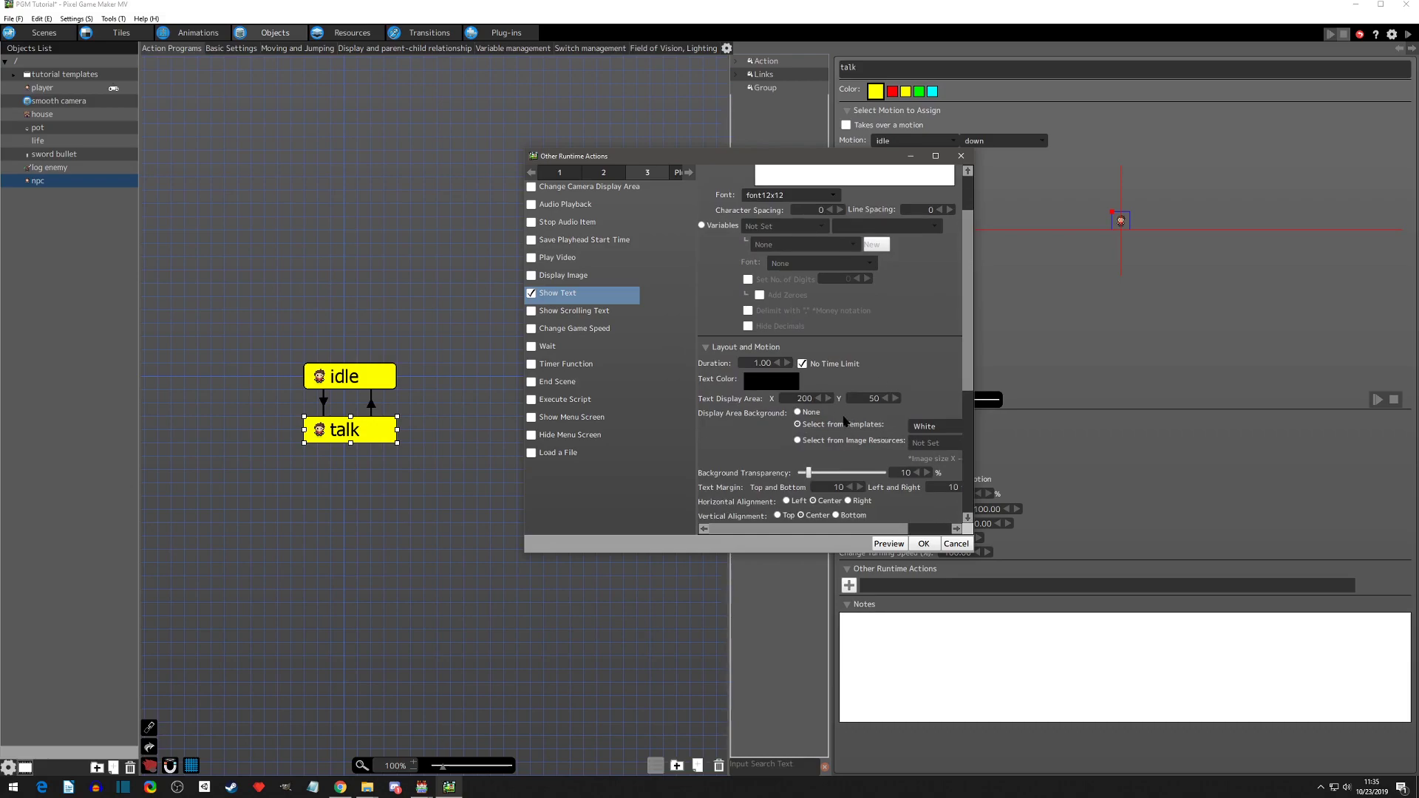
{"action": "scroll", "coordinate": [853, 403], "scroll_direction": "up", "scroll_amount": 2}
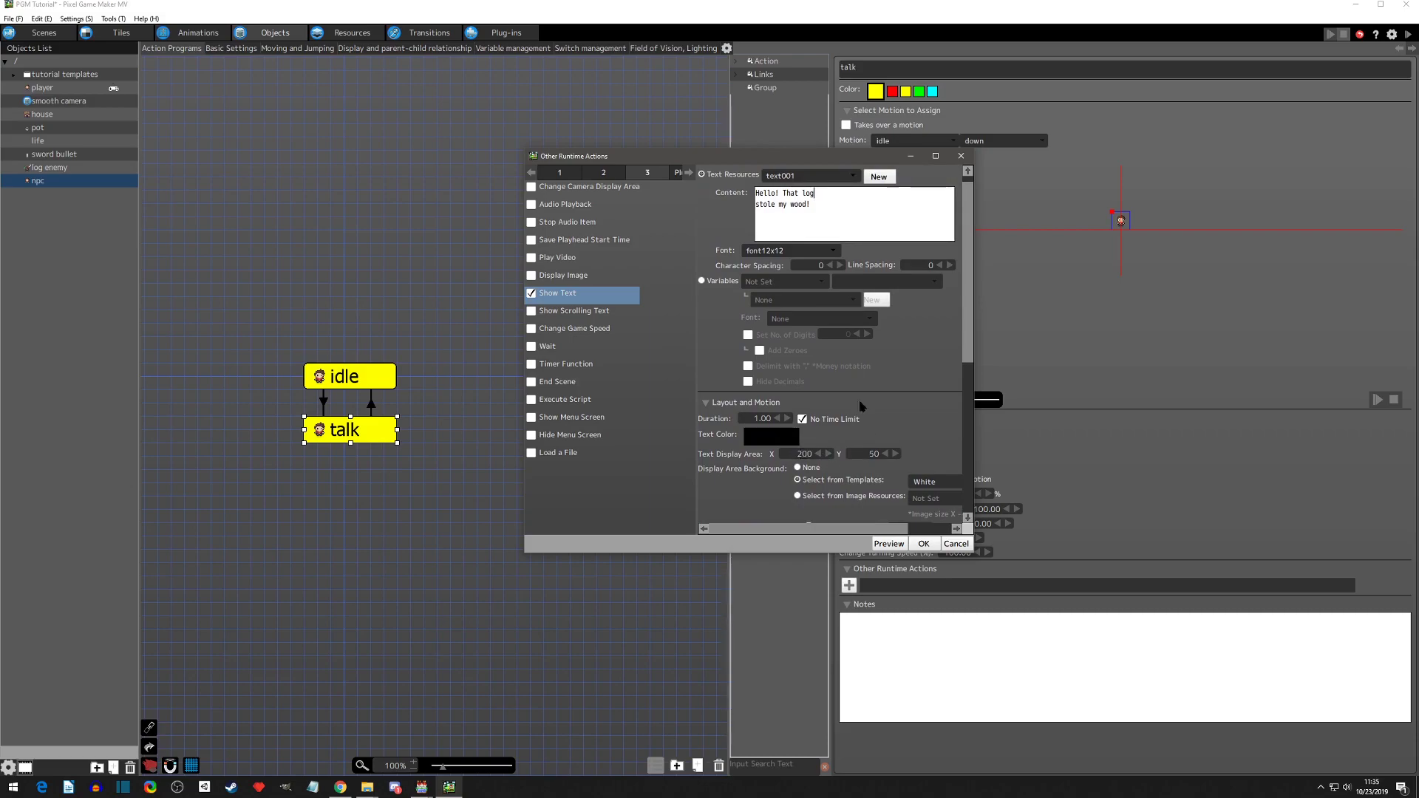
{"action": "left_click", "coordinate": [925, 545]}
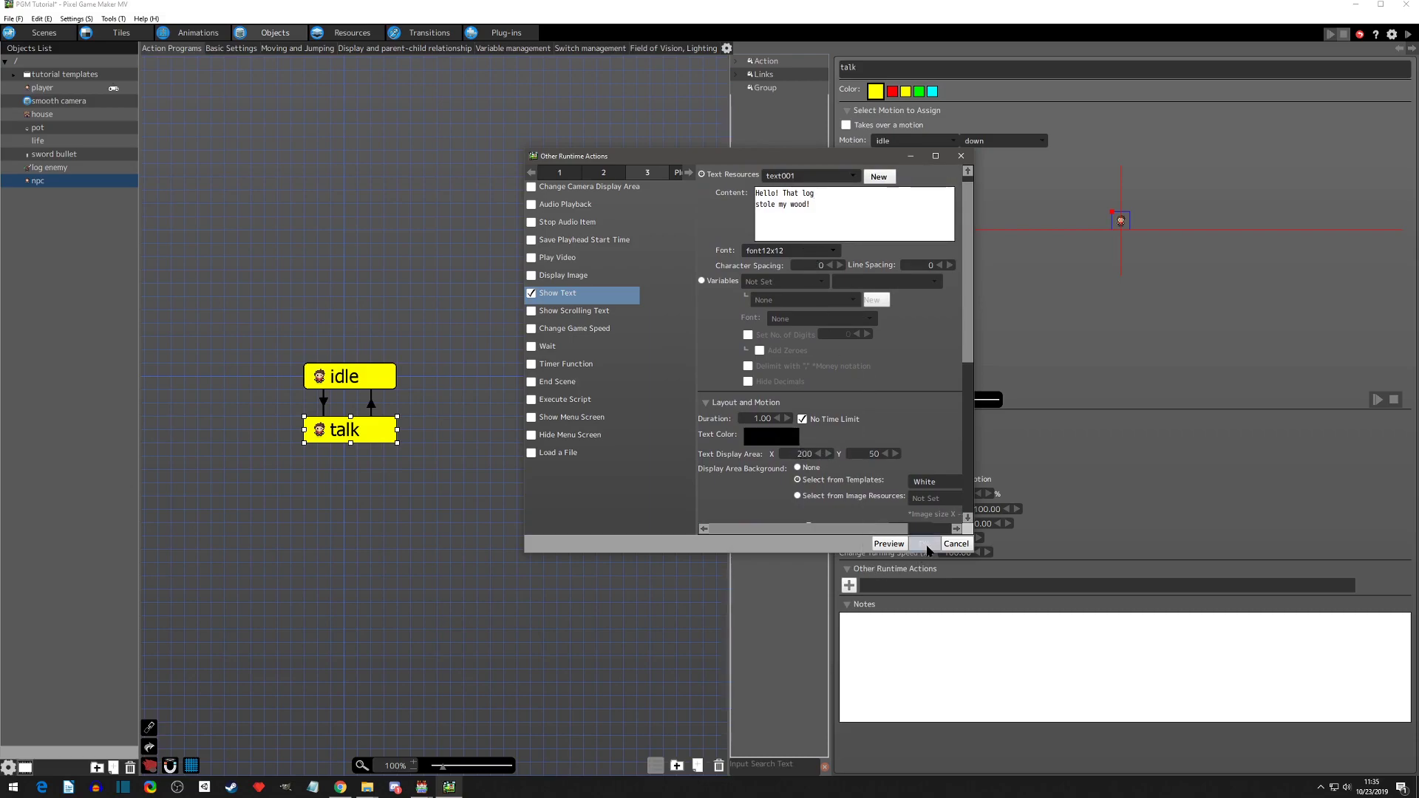
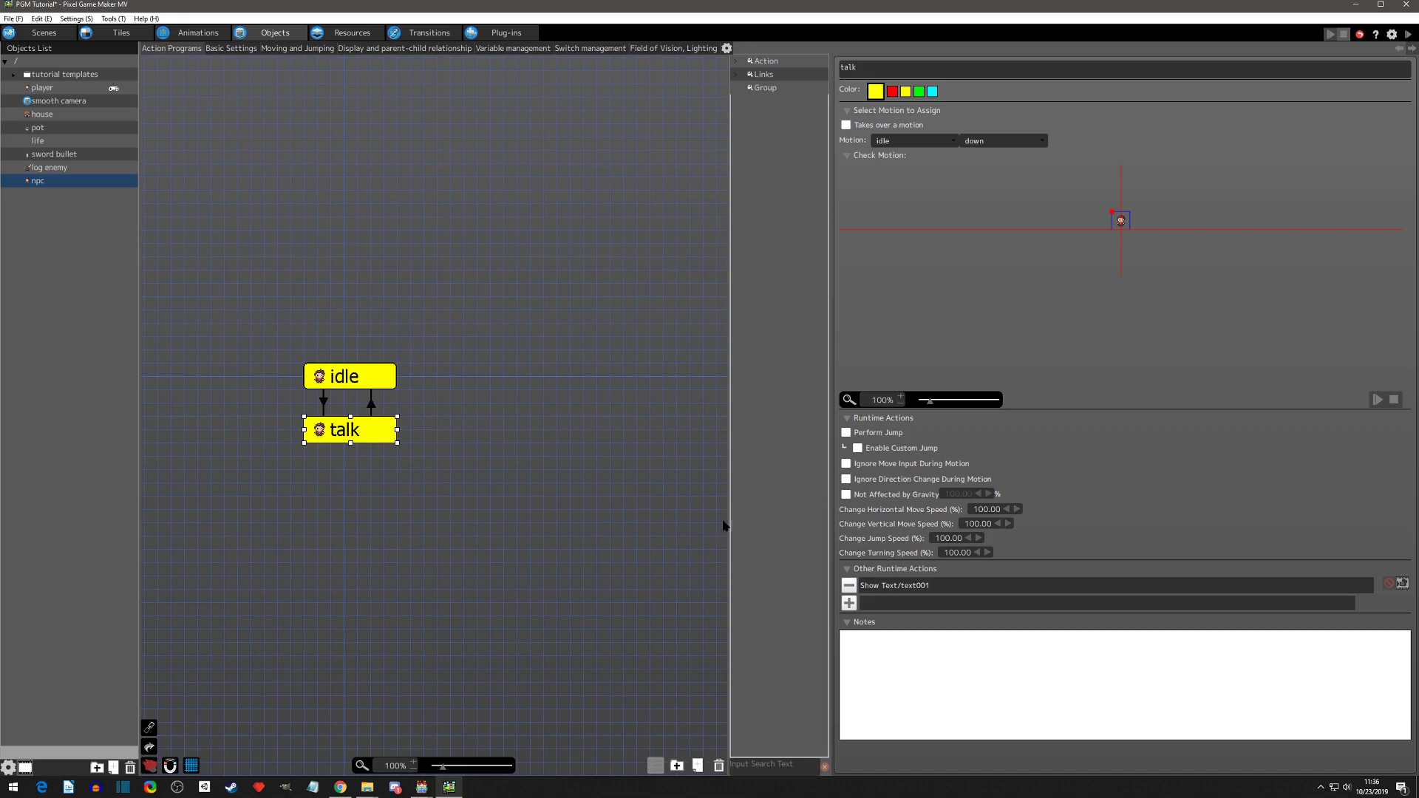
{"action": "key", "text": "ctrl+s"}
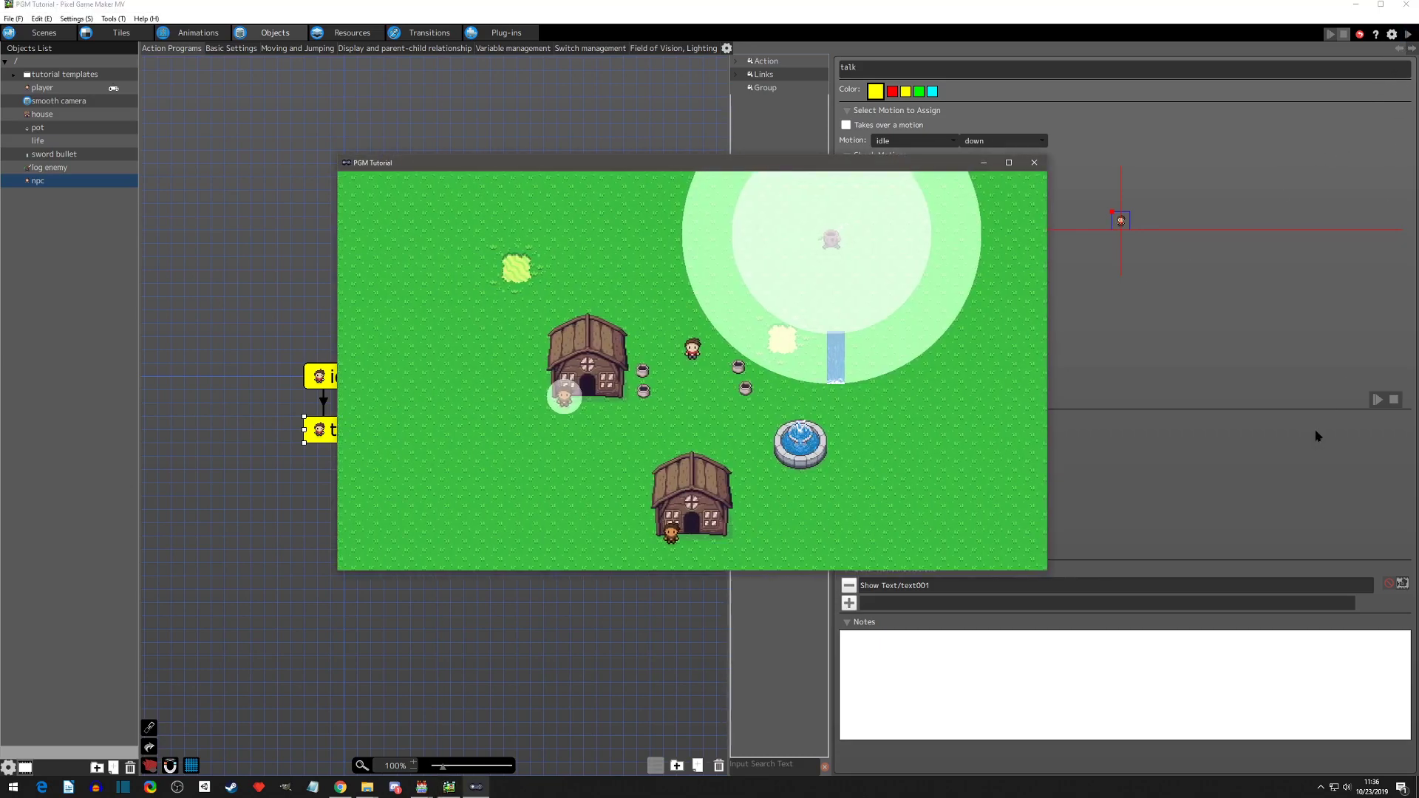
Walk the player in the test play to the NPC beside the upper house and around it to test its talk range.
{"action": "key", "text": "Down"}
{"action": "key", "text": "Left"}
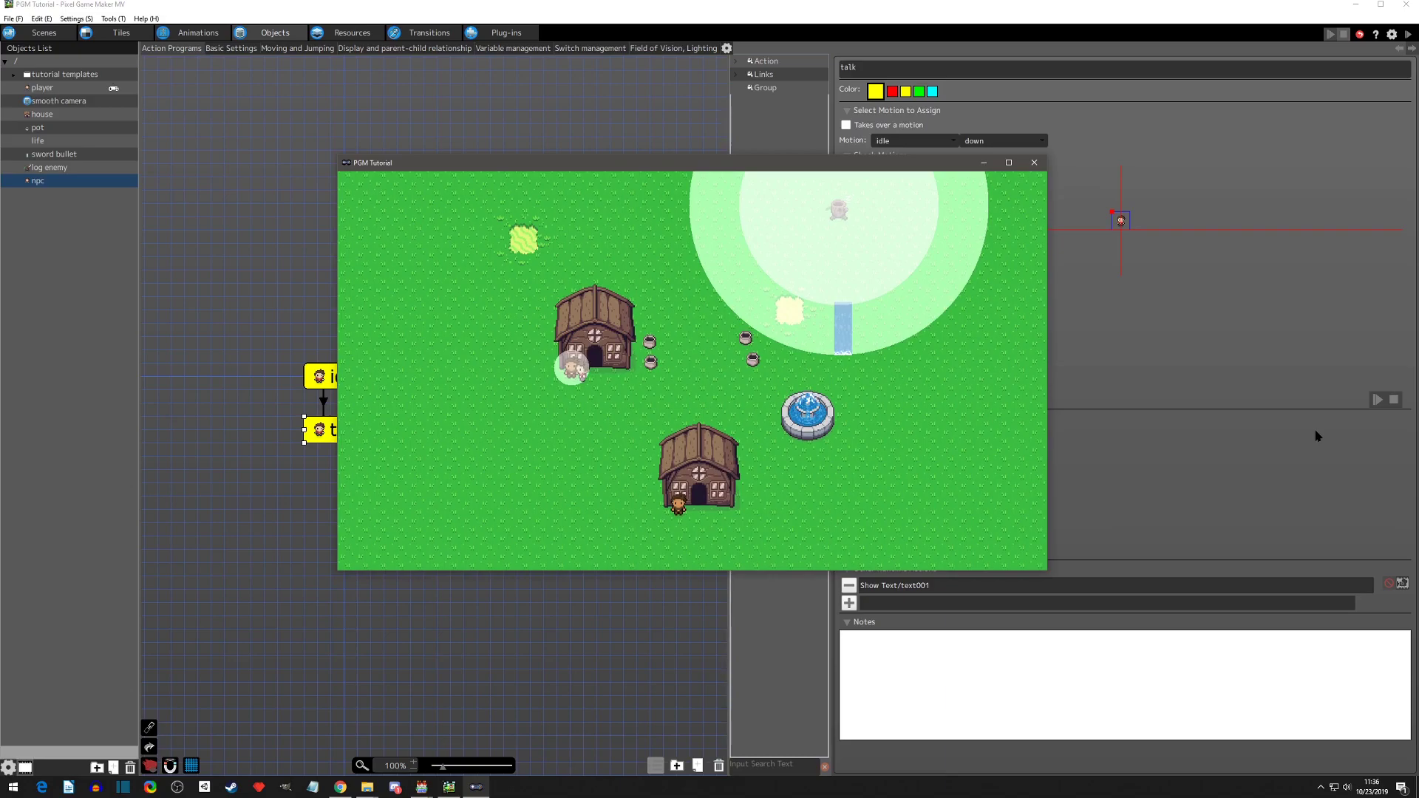
{"action": "key", "text": "Down"}
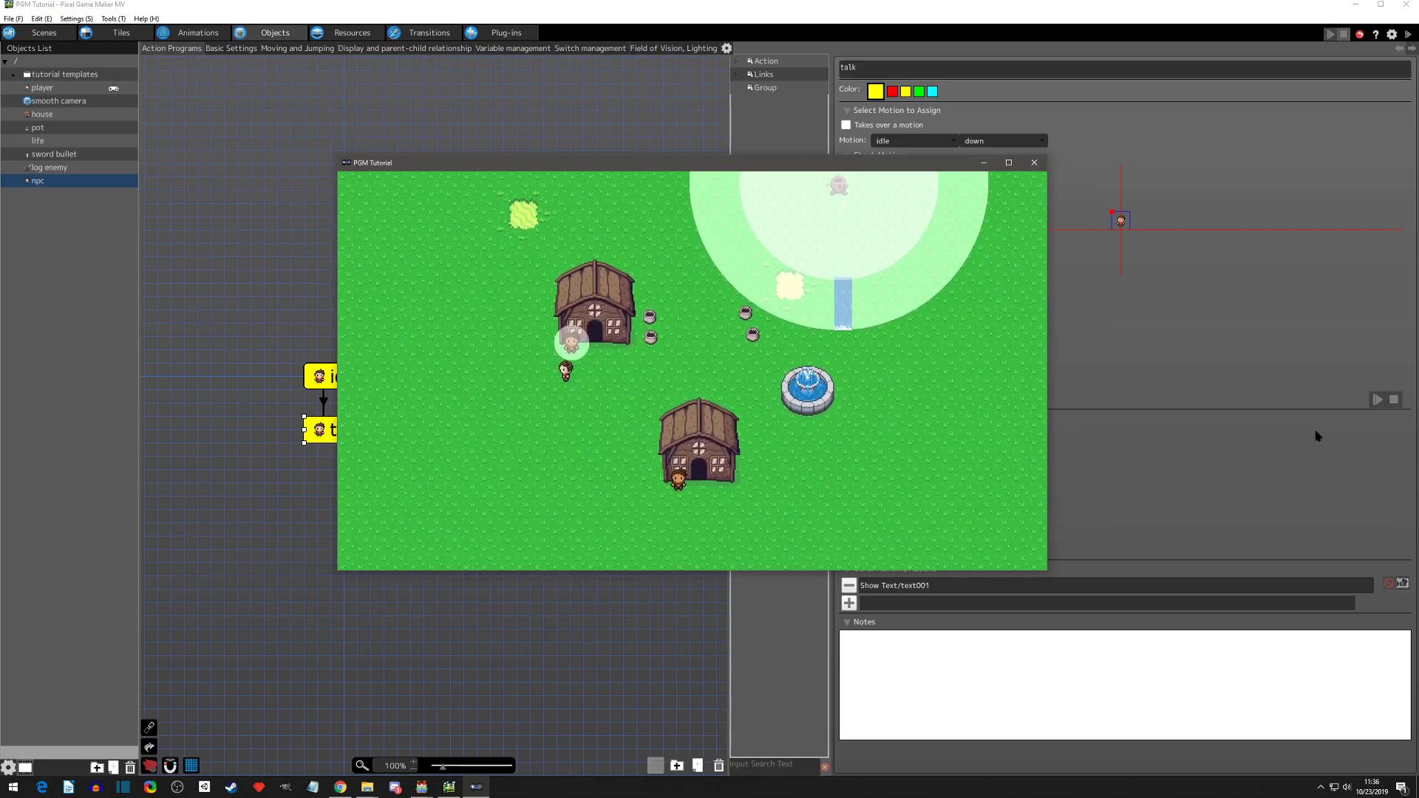
{"action": "key", "text": "Left"}
{"action": "key", "text": "Up"}
{"action": "key", "text": "Down"}
{"action": "key", "text": "Right"}
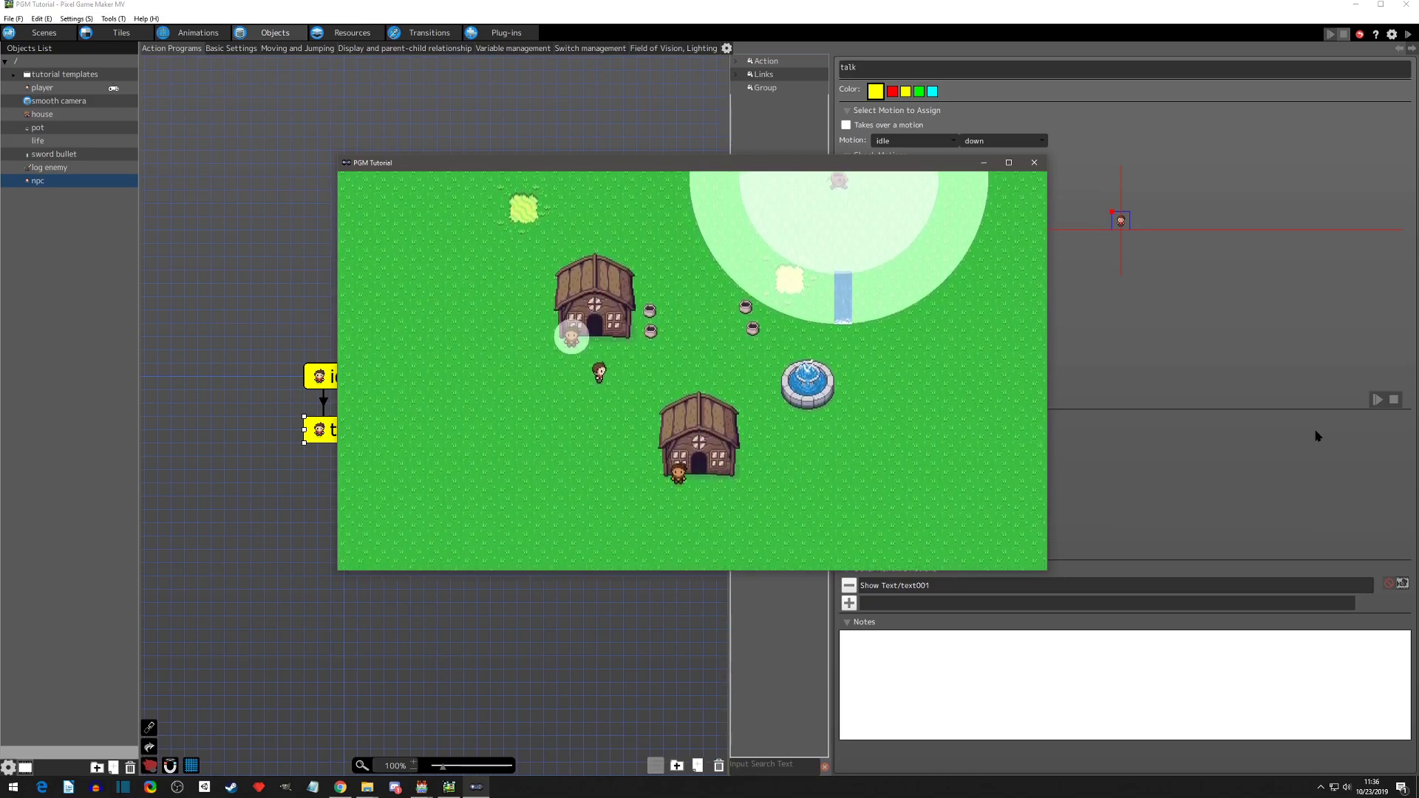
{"action": "key", "text": "Left"}
{"action": "key", "text": "Right"}
{"action": "key", "text": "Up"}
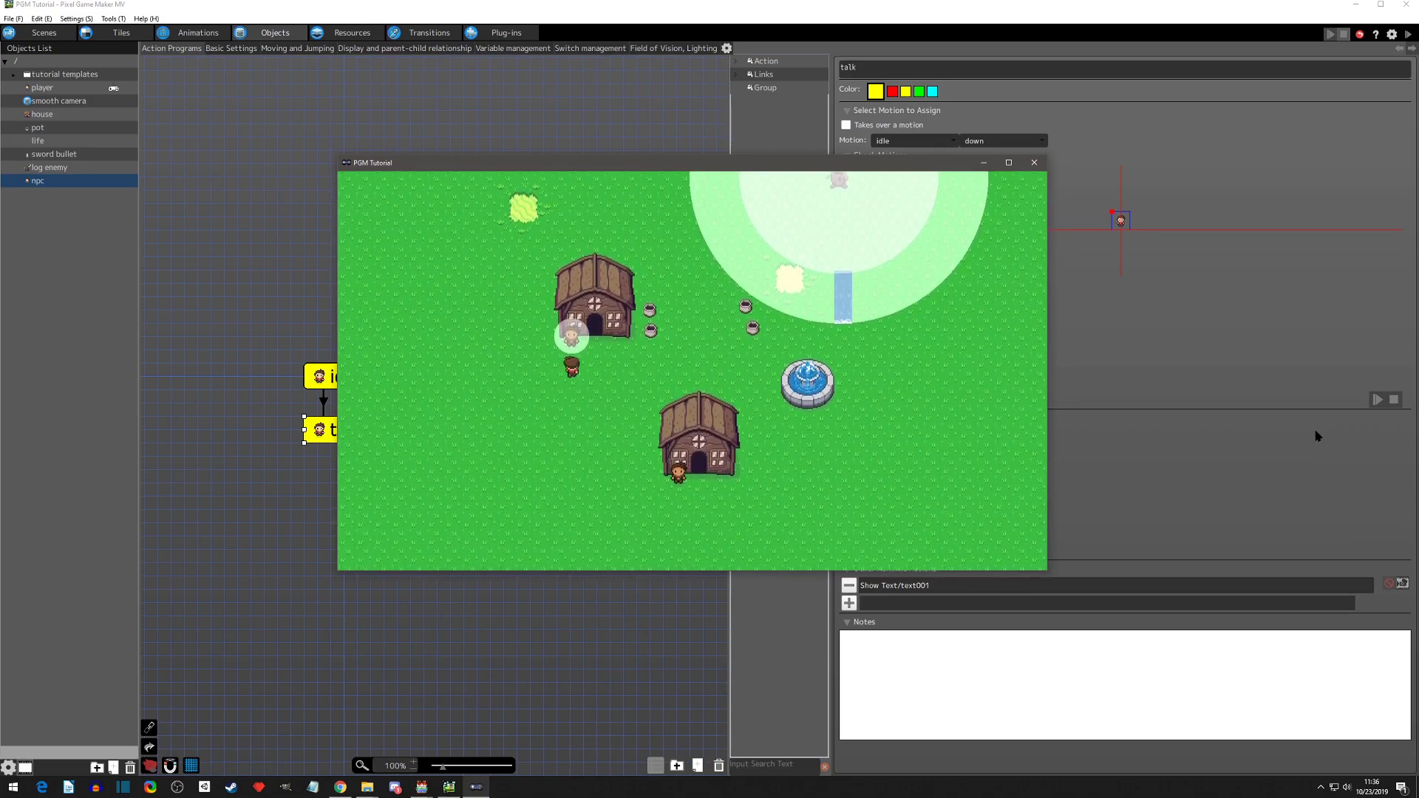
Walk the player sideways into the NPC from the house door to check collision, and end the test play.
{"action": "key", "text": "Up"}
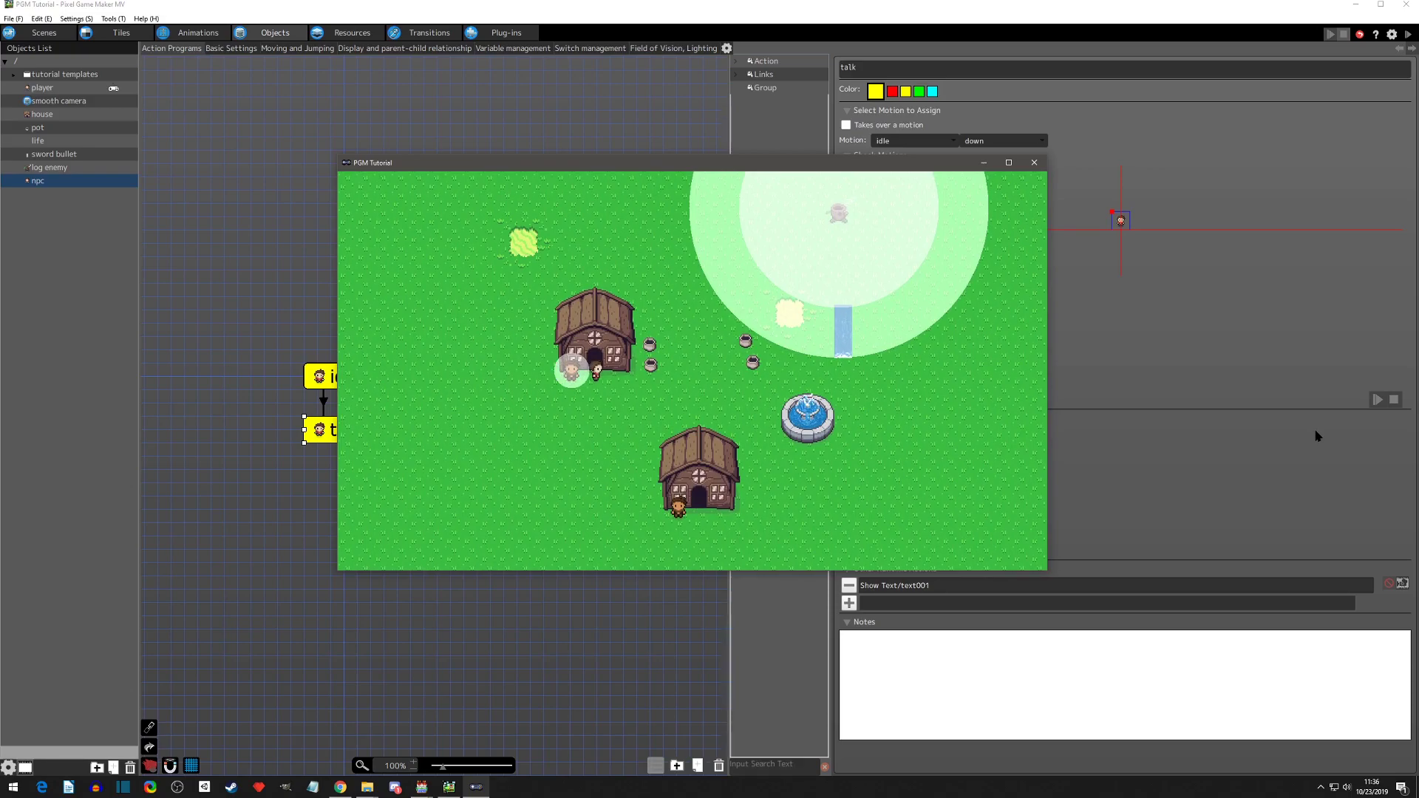
{"action": "key", "text": "Left"}
{"action": "key", "text": "Left"}
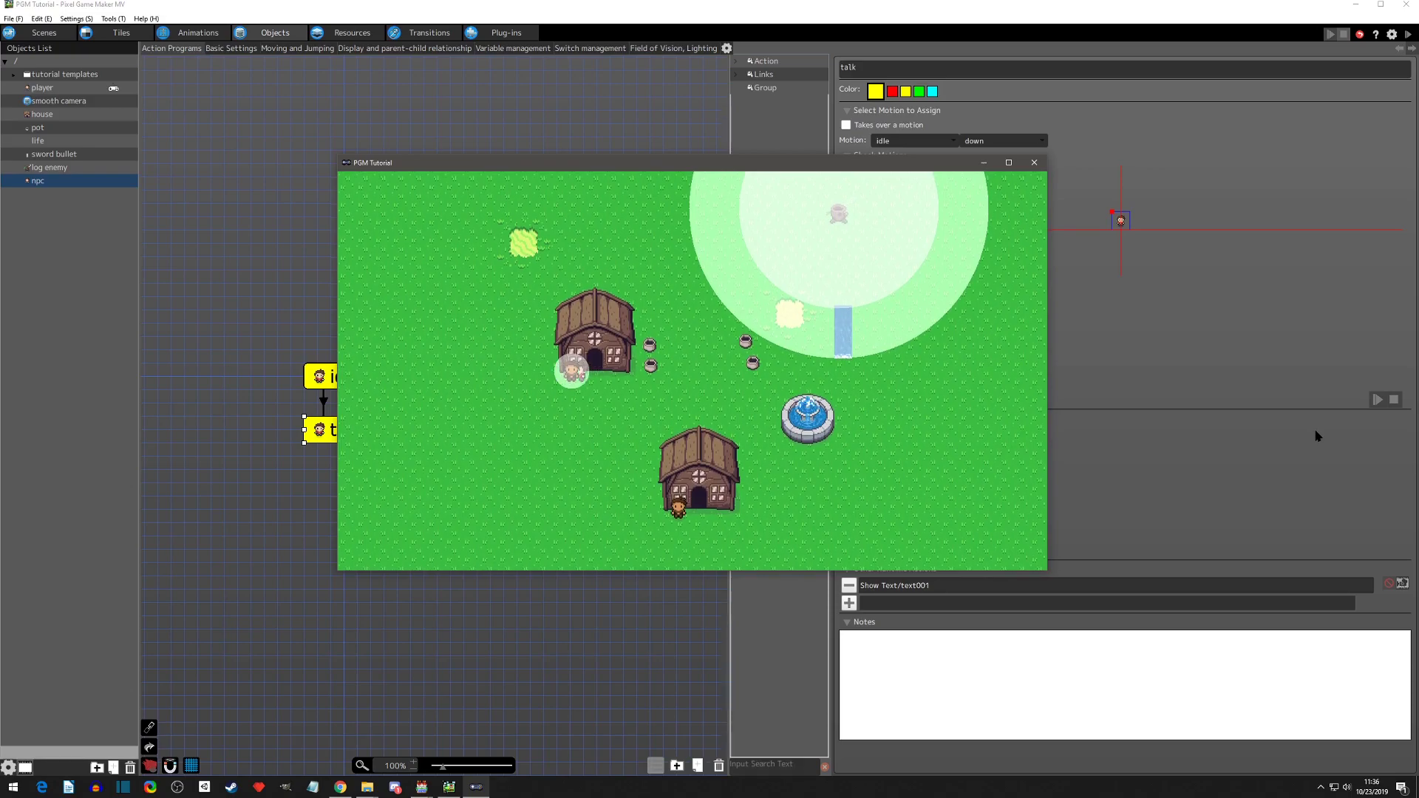
{"action": "key", "text": "Right"}
{"action": "left_click", "coordinate": [1041, 169]}
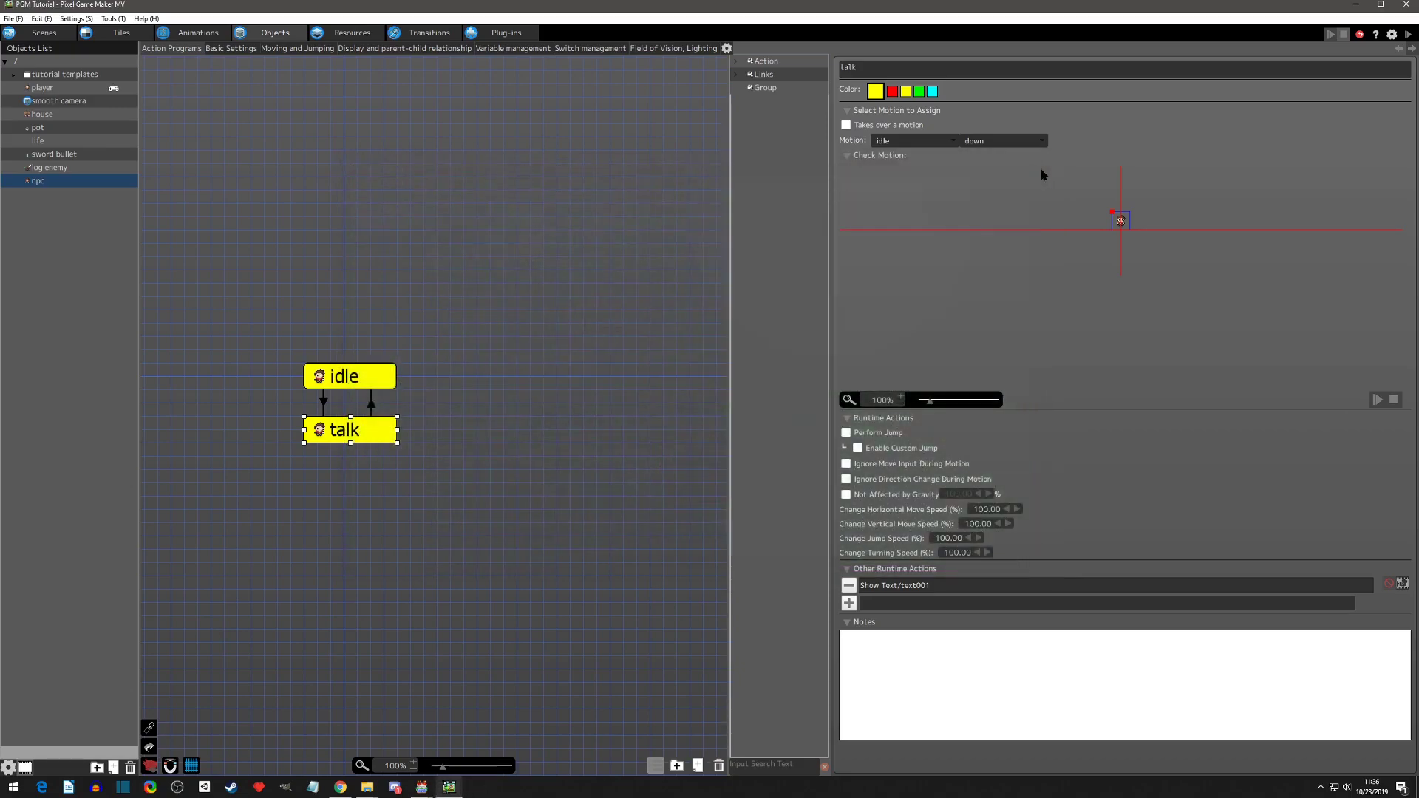
In the player's object settings, add the npc group to the object groups allowed for wall detection impacts.
{"action": "left_click", "coordinate": [47, 89]}
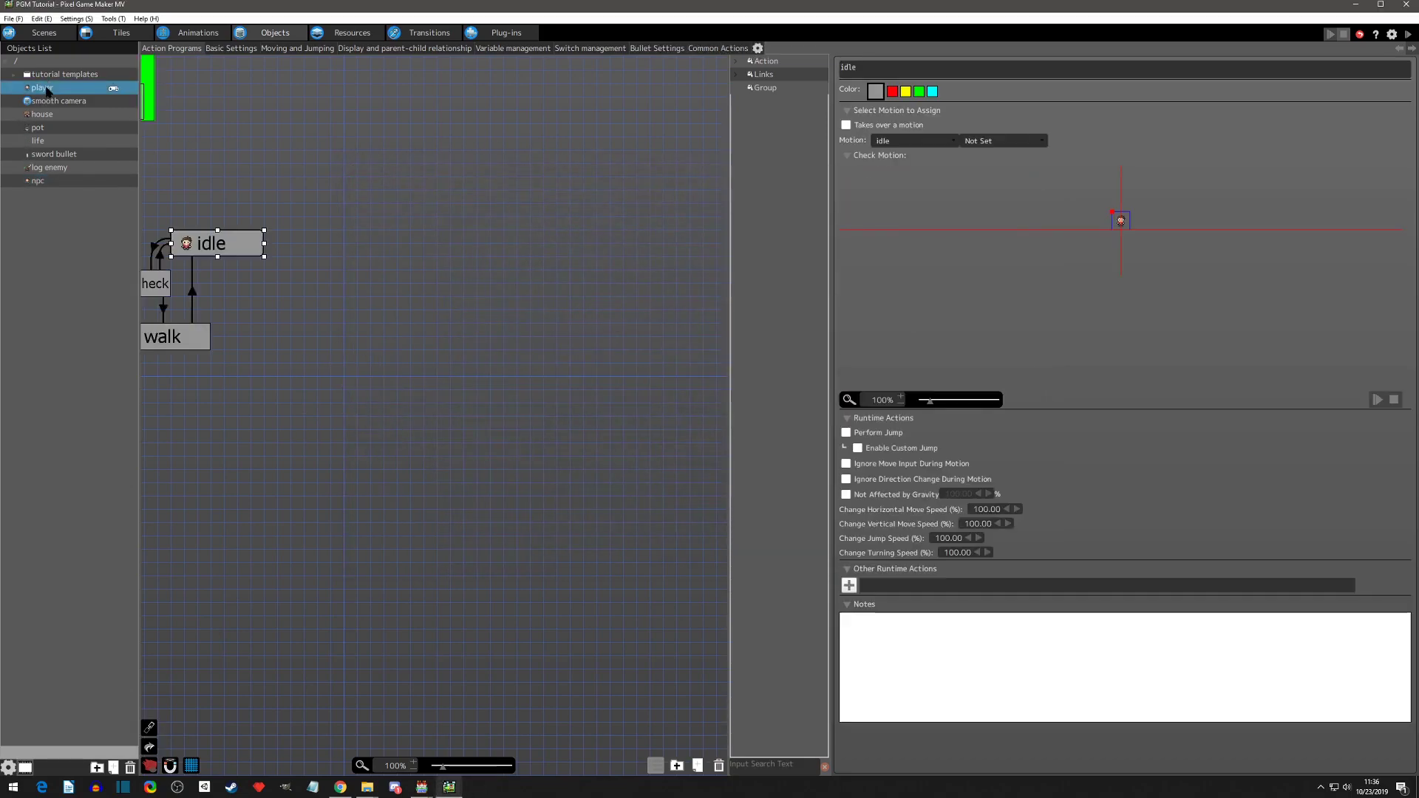
{"action": "right_click", "coordinate": [48, 89]}
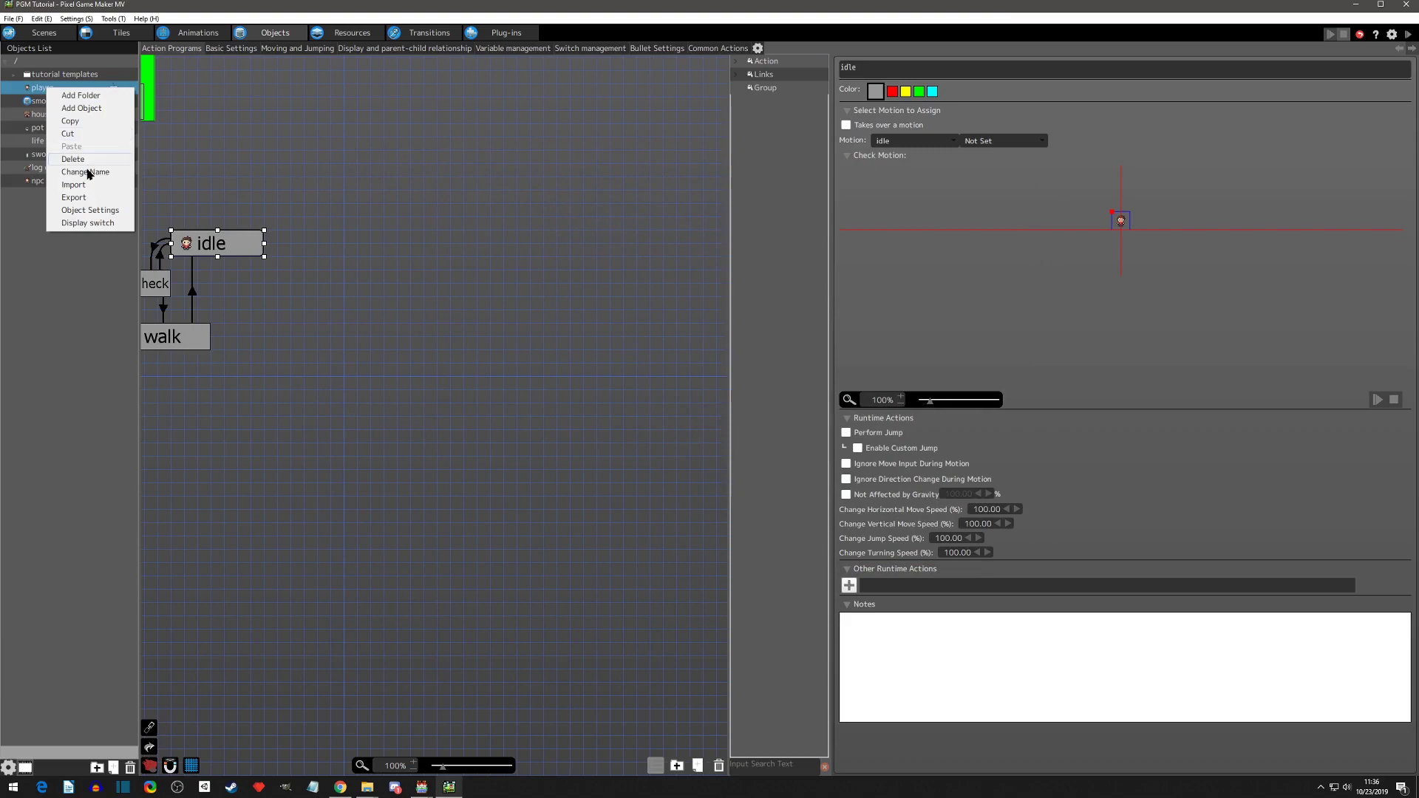
{"action": "left_click", "coordinate": [86, 212]}
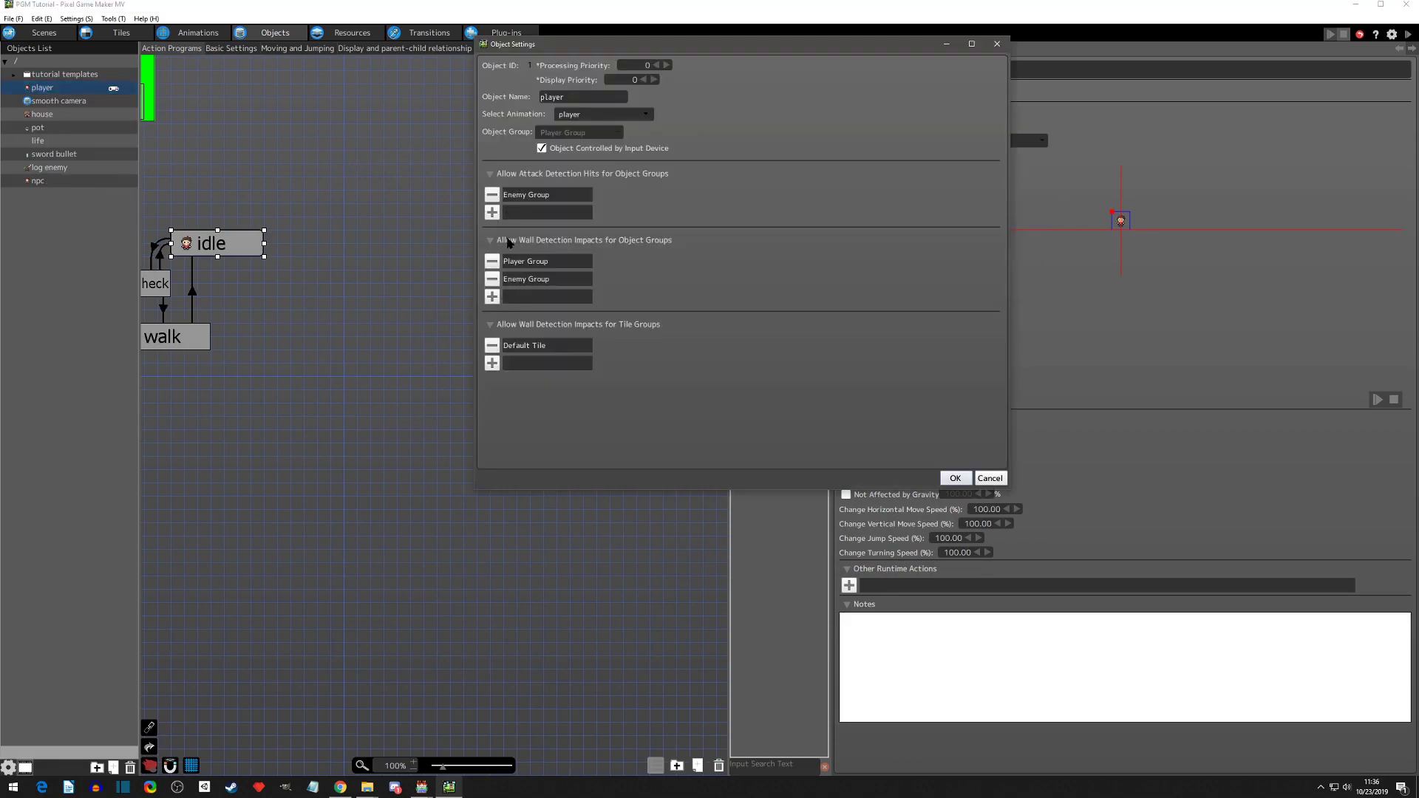
{"action": "left_click", "coordinate": [492, 296]}
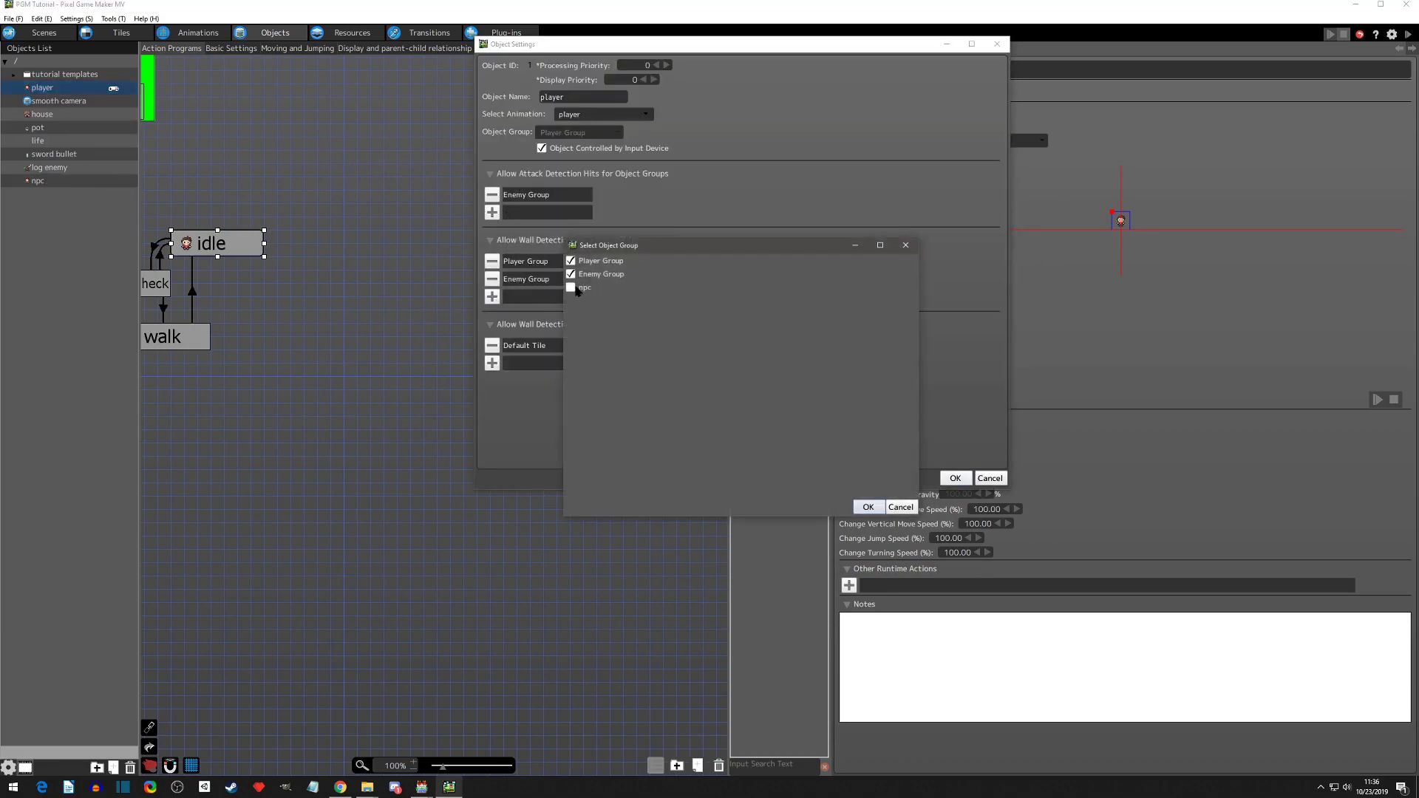
{"action": "left_click", "coordinate": [868, 507]}
{"action": "left_click", "coordinate": [955, 478]}
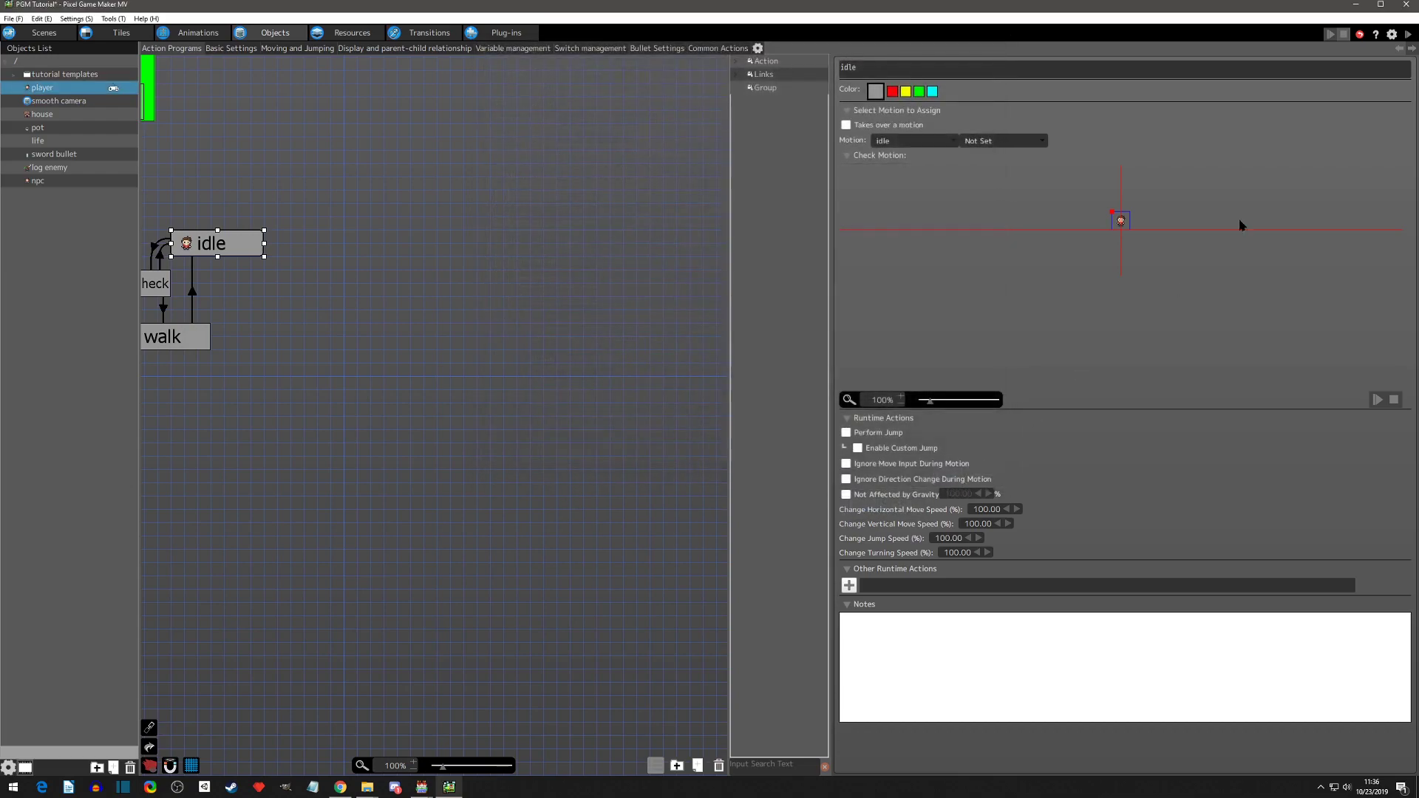
Run a test play, walk the player against the NPC from several sides to check wall collision, and close the game.
{"action": "left_click", "coordinate": [1408, 34]}
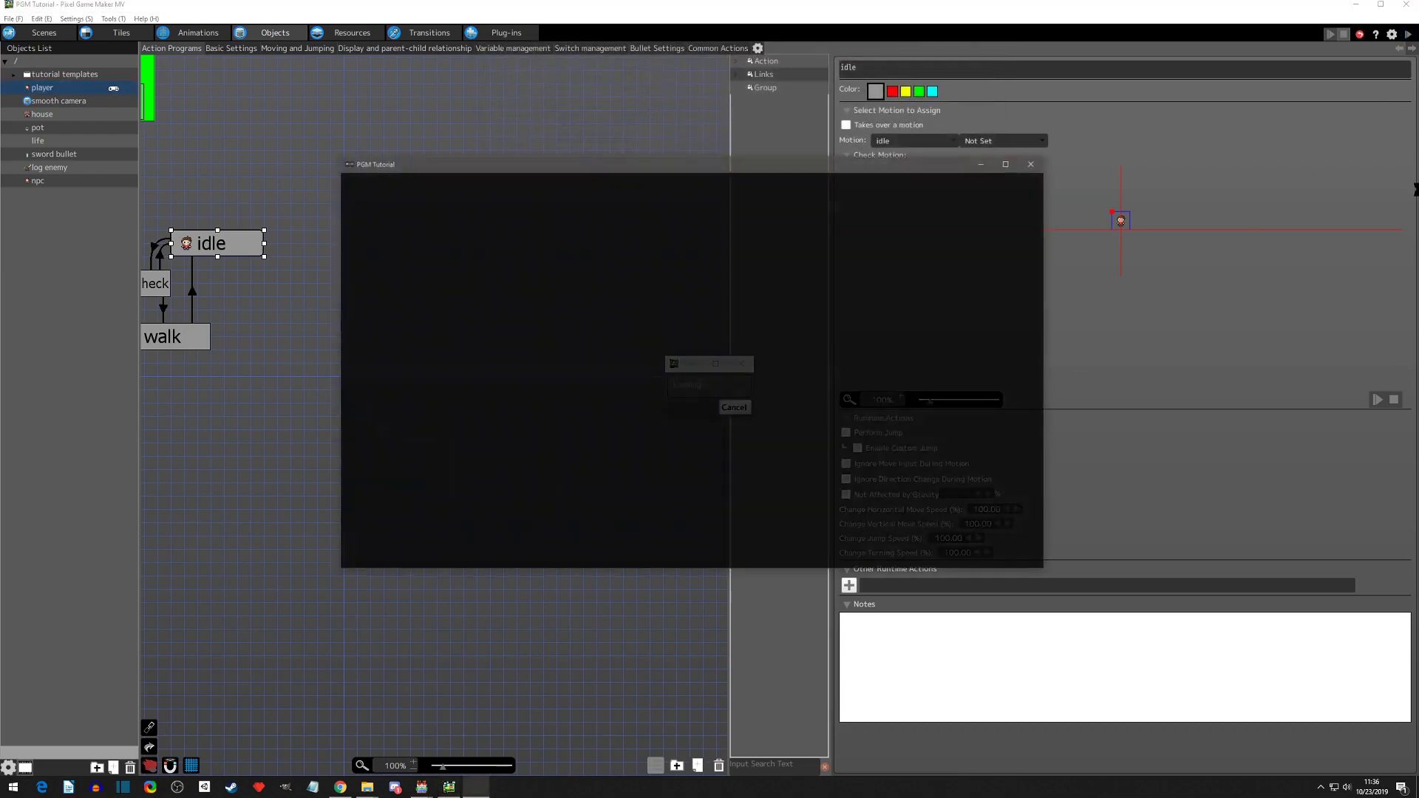
{"action": "key", "text": "Down"}
{"action": "key", "text": "Left"}
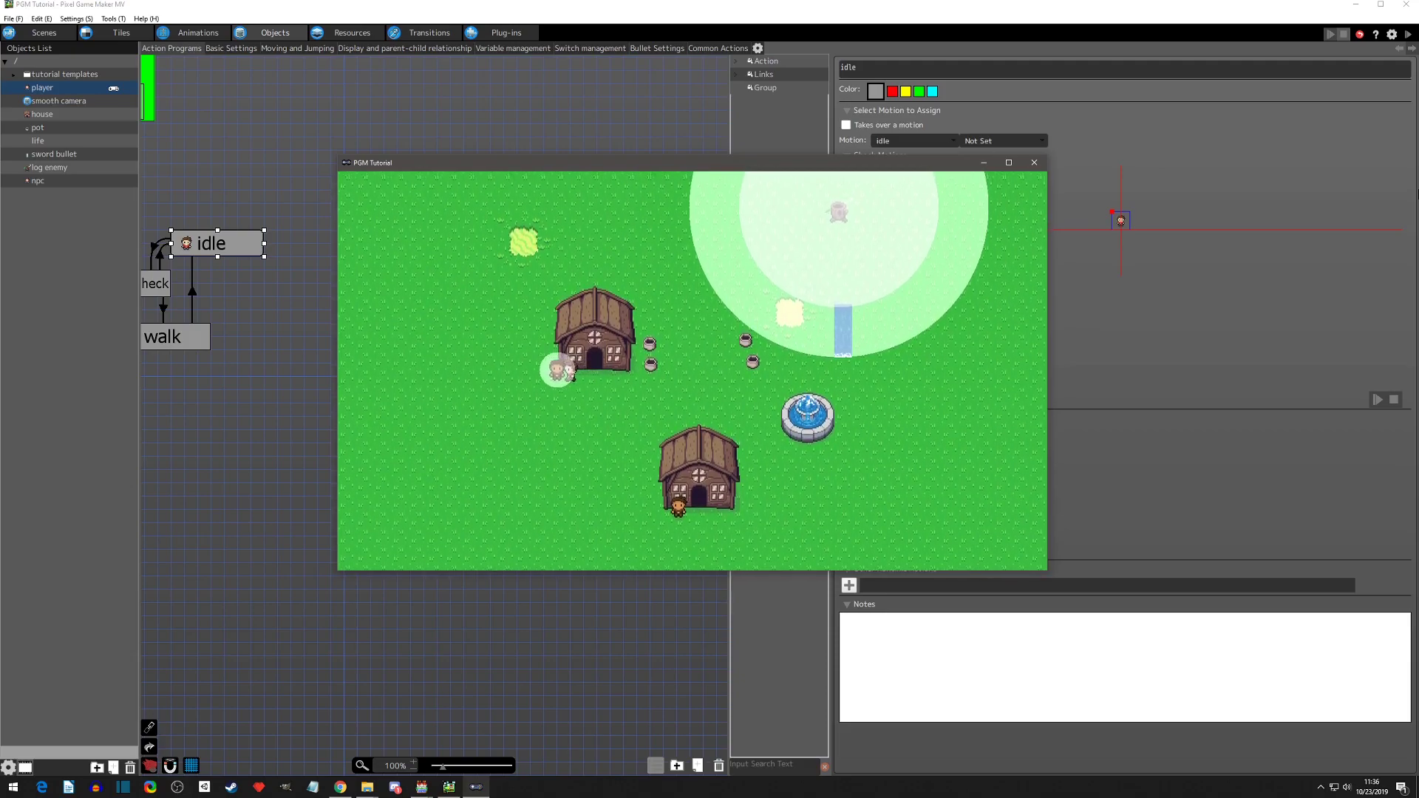
{"action": "key", "text": "Down"}
{"action": "key", "text": "Right"}
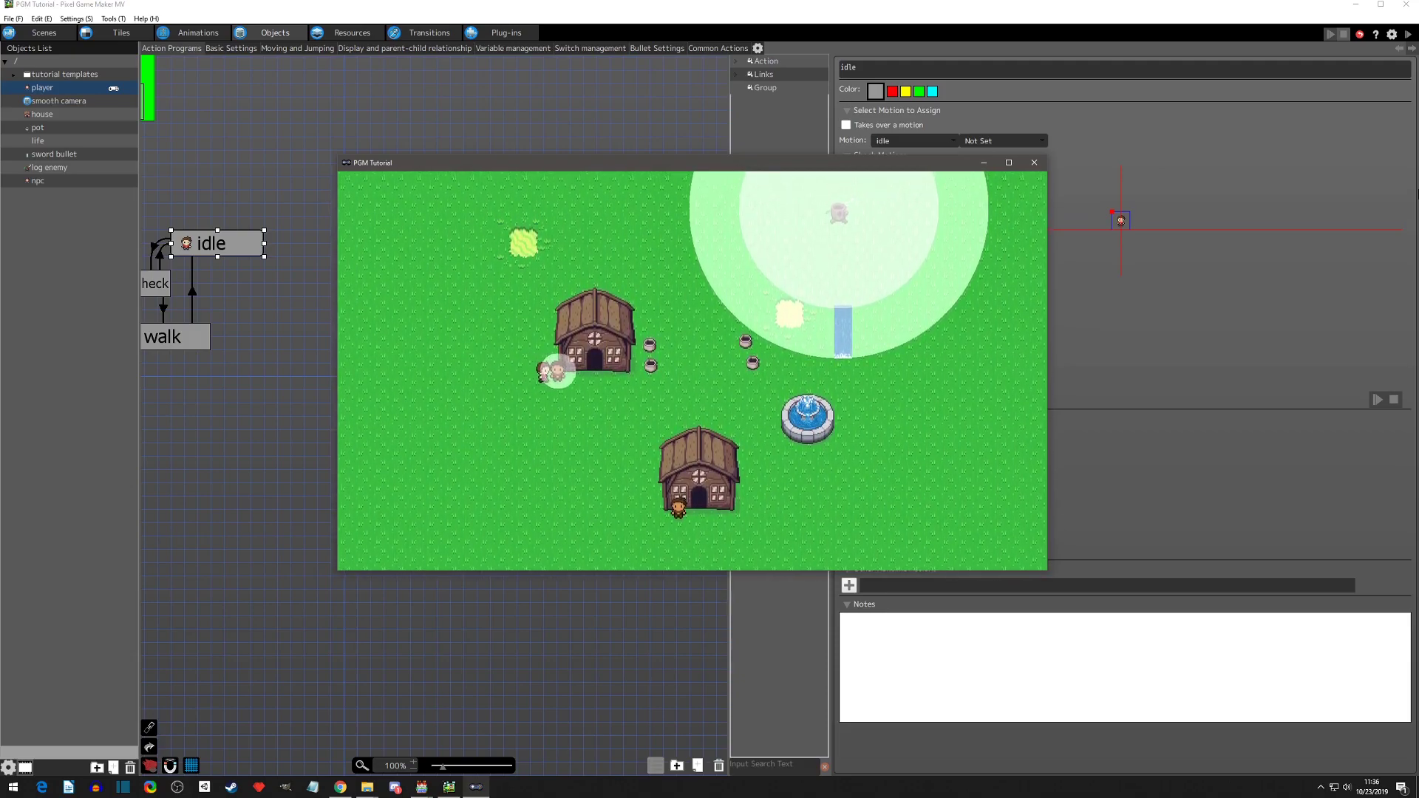
{"action": "key", "text": "Down"}
{"action": "key", "text": "Left"}
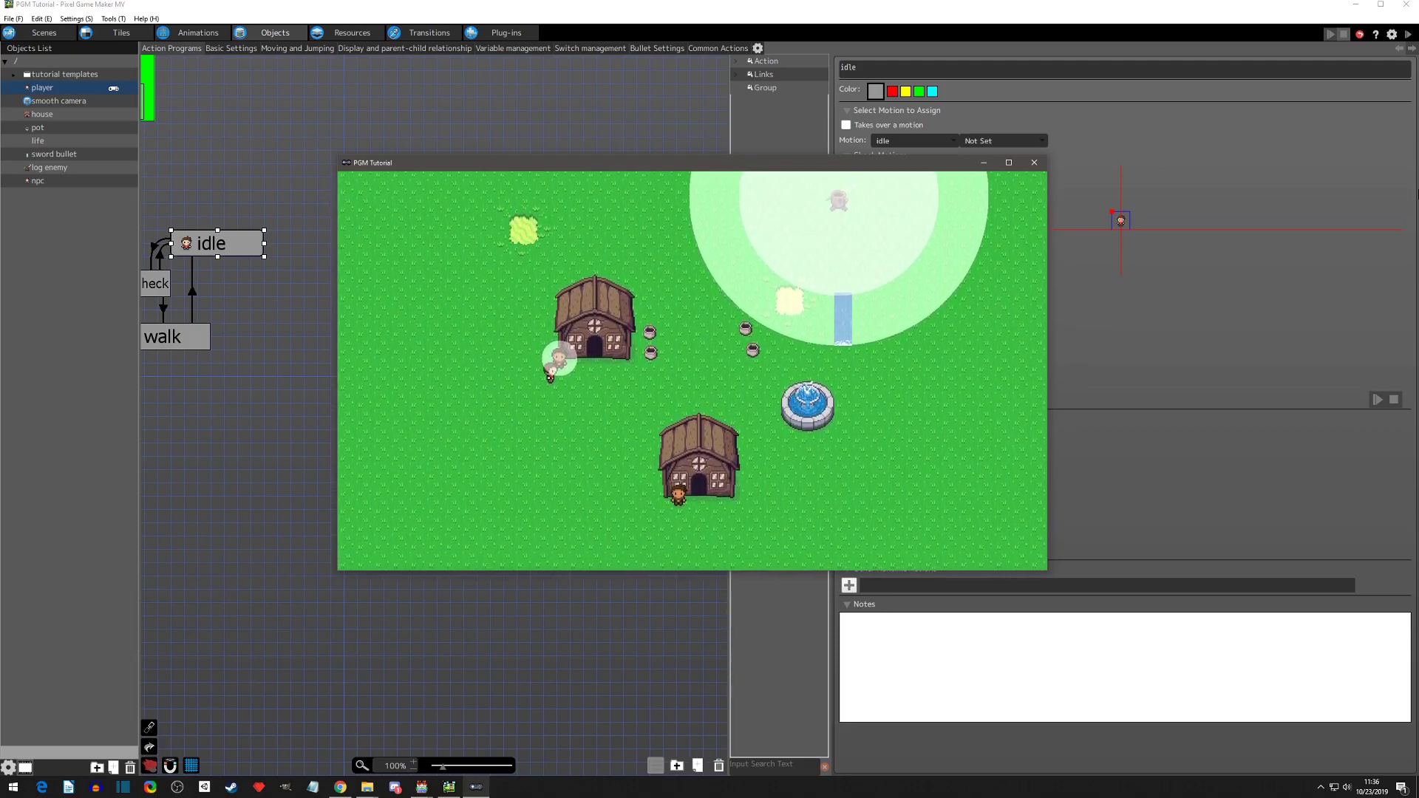
{"action": "left_click", "coordinate": [1034, 163]}
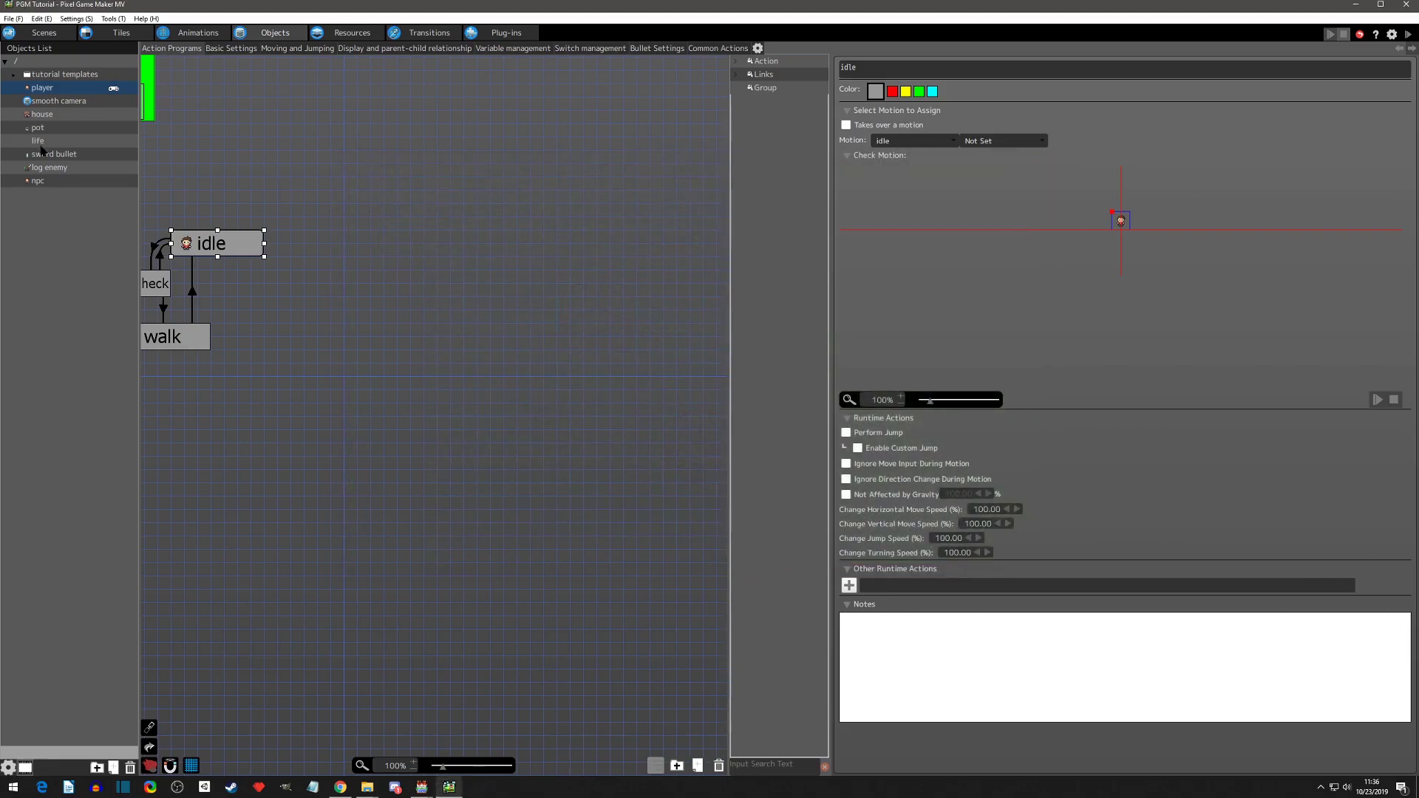
Enable Not Pushed Back by Other Objects in the npc object's basic settings and return to its action programs.
{"action": "left_click", "coordinate": [41, 182]}
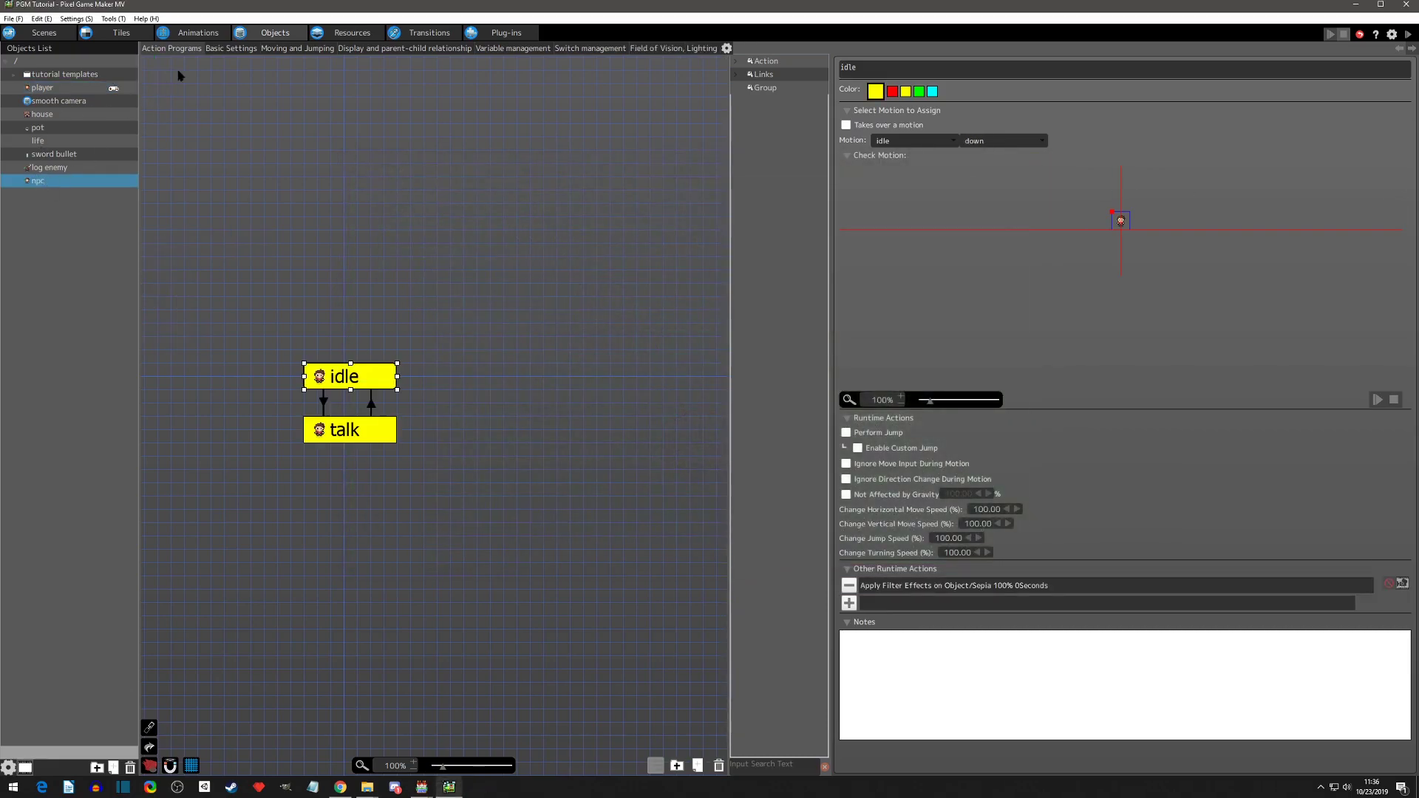
{"action": "left_click", "coordinate": [286, 49]}
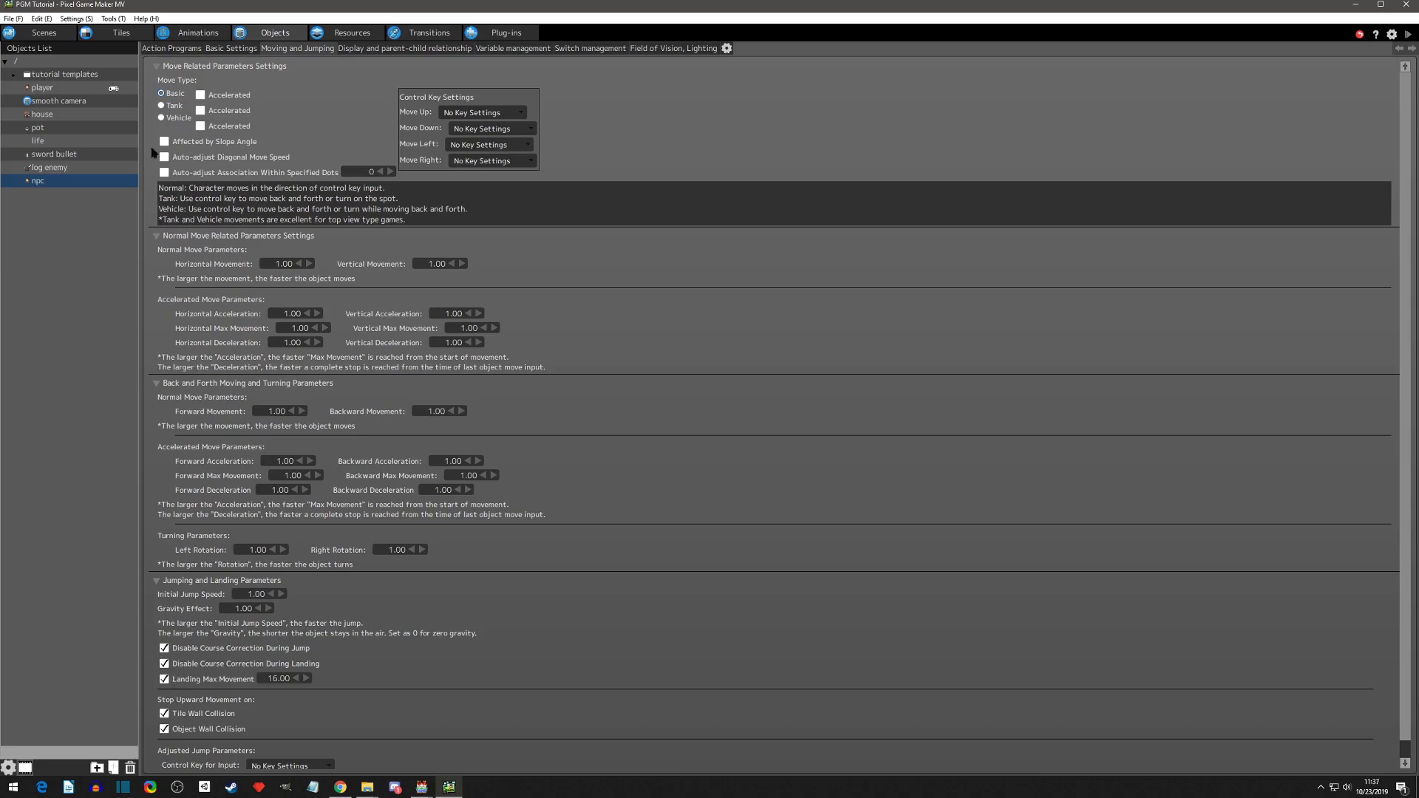
{"action": "left_click", "coordinate": [234, 50]}
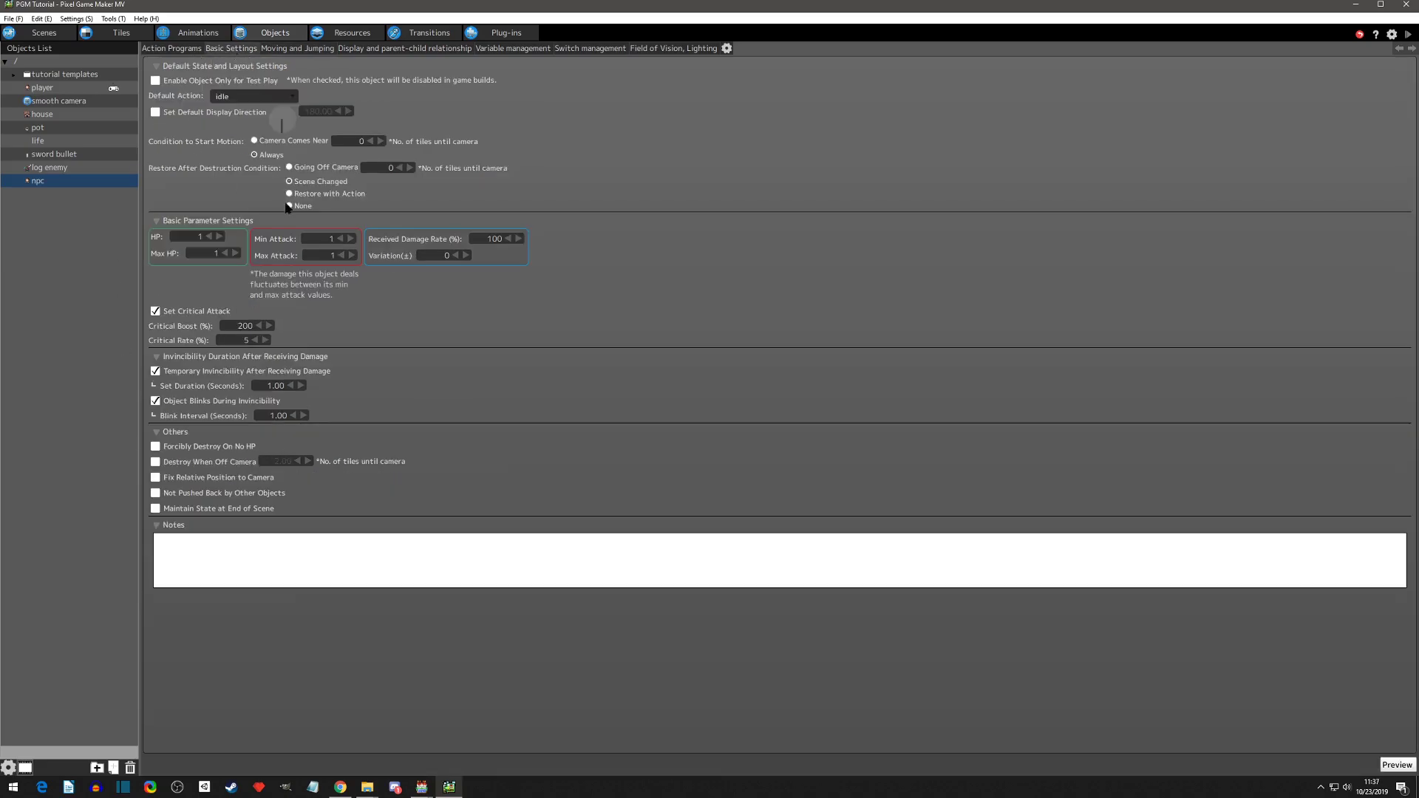
{"action": "left_click", "coordinate": [155, 493]}
{"action": "left_click", "coordinate": [172, 49]}
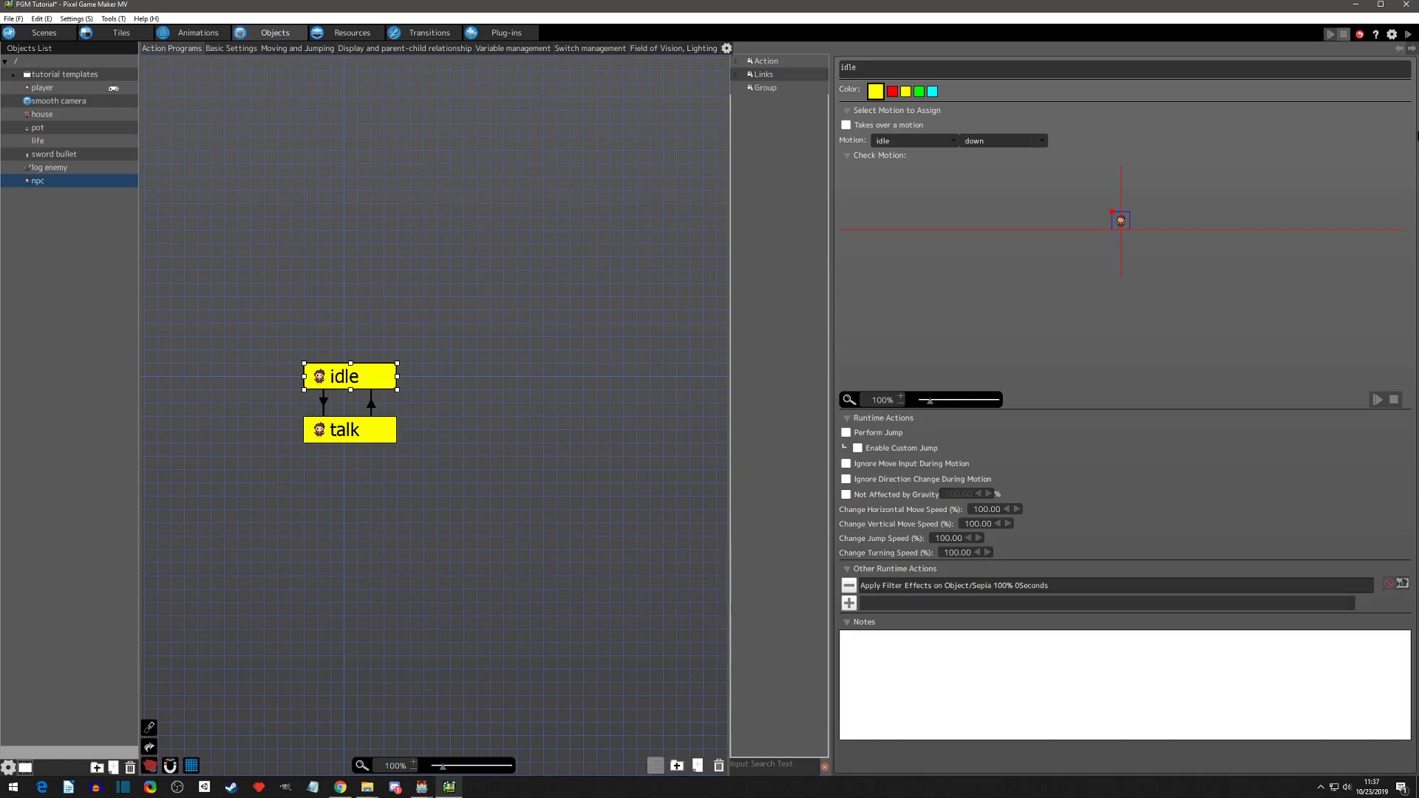
Run another test play and walk the player against the NPC to check that it stays put and shows its dialogue.
{"action": "left_click", "coordinate": [1408, 34]}
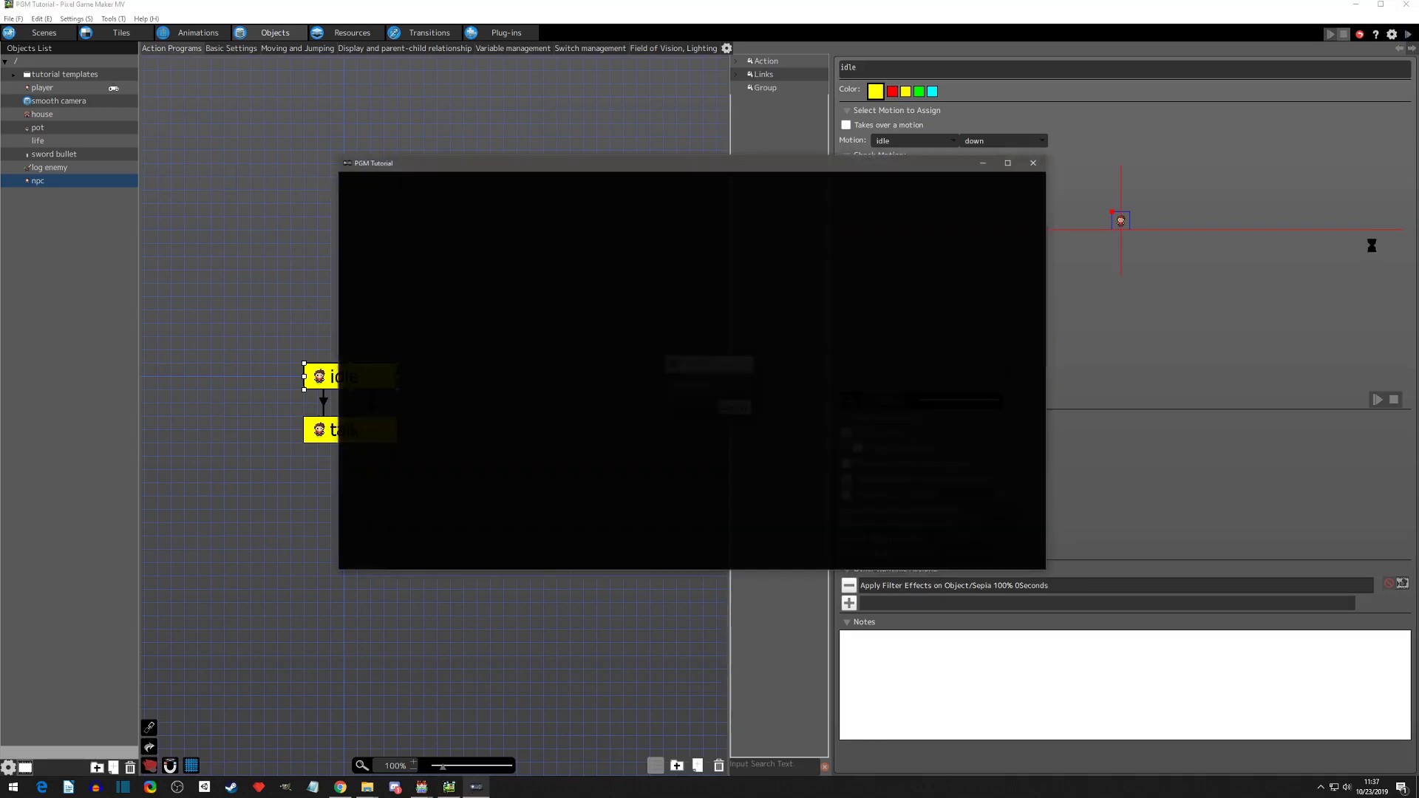
{"action": "key", "text": "Down"}
{"action": "key", "text": "Left"}
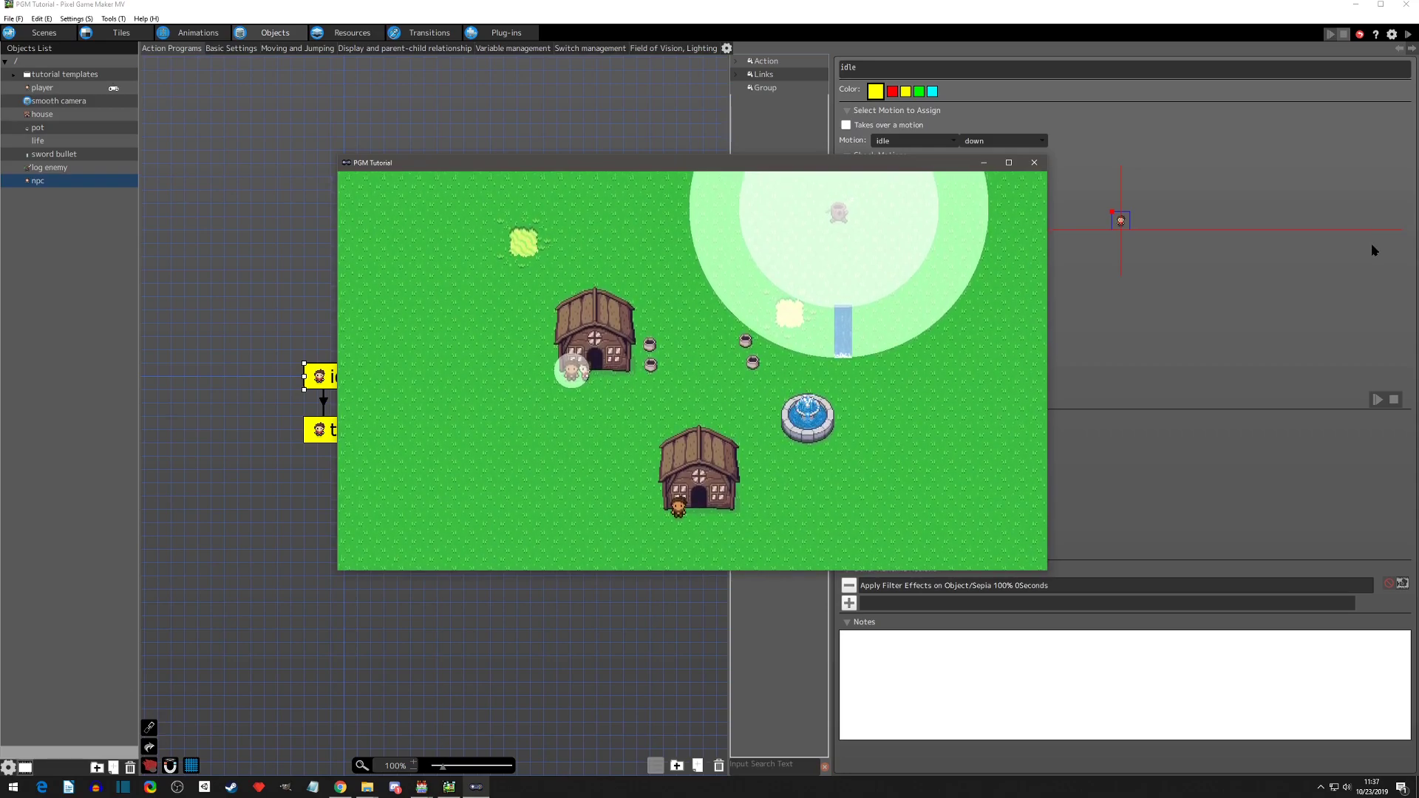
{"action": "key", "text": "Right"}
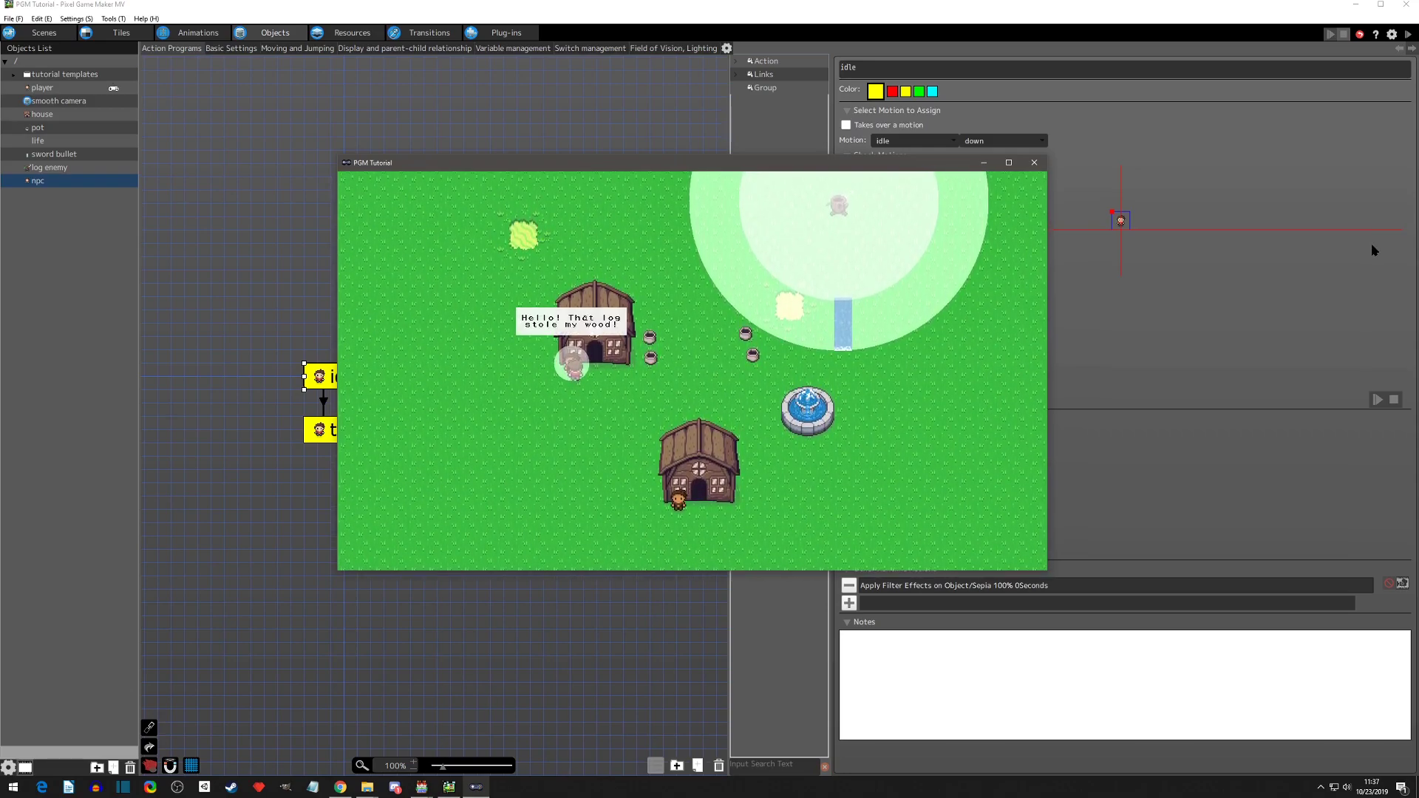
{"action": "key", "text": "Down"}
{"action": "key", "text": "Up"}
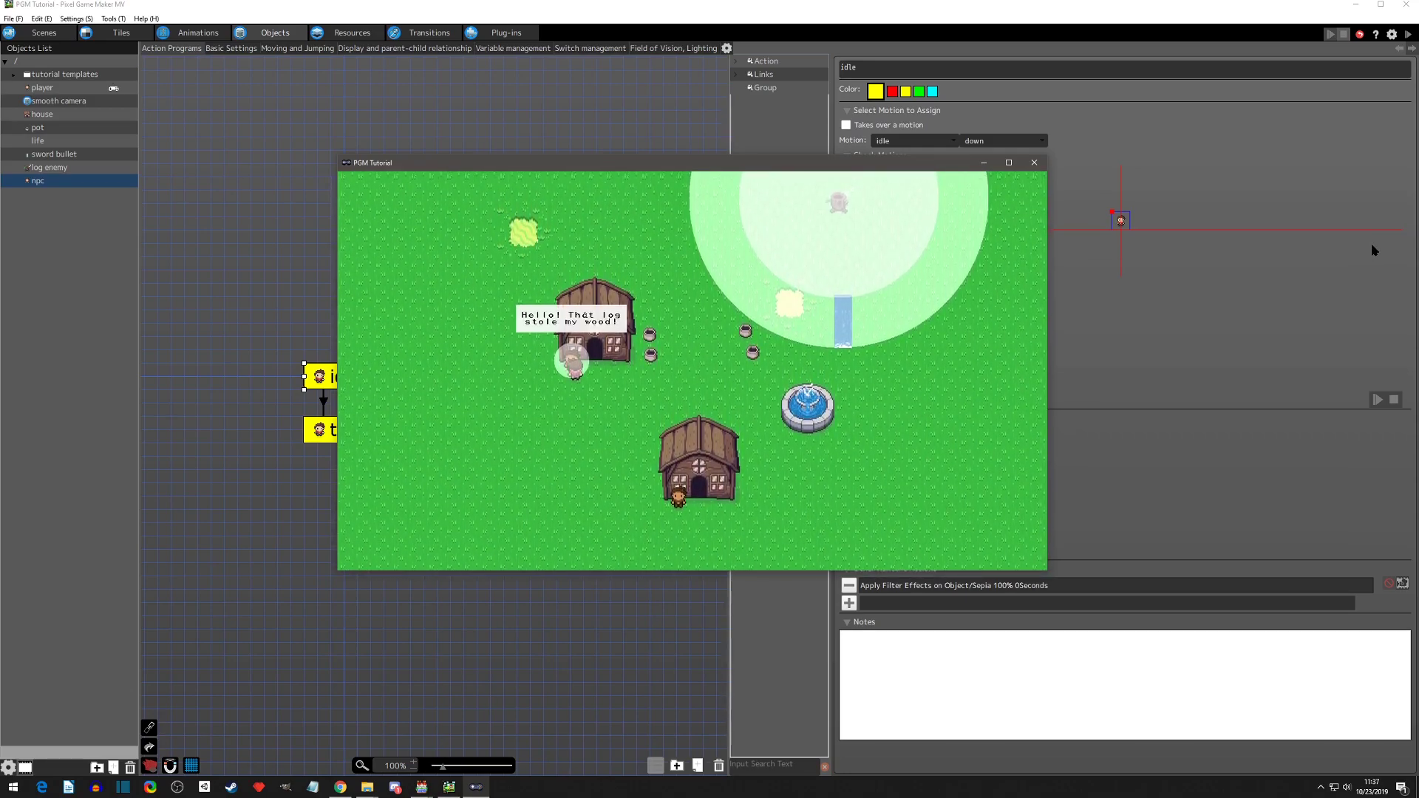
{"action": "key", "text": "Down"}
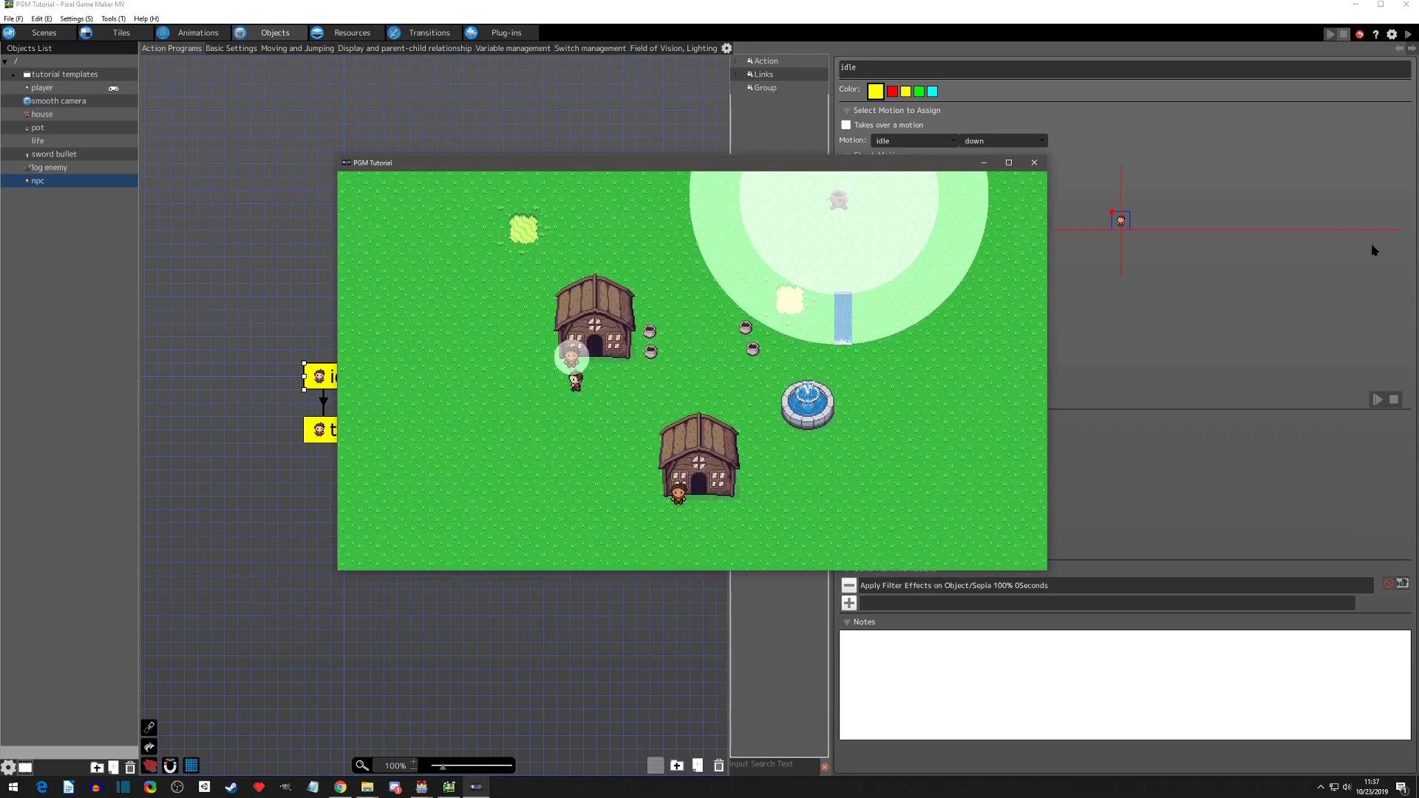
{"action": "key", "text": "Up"}
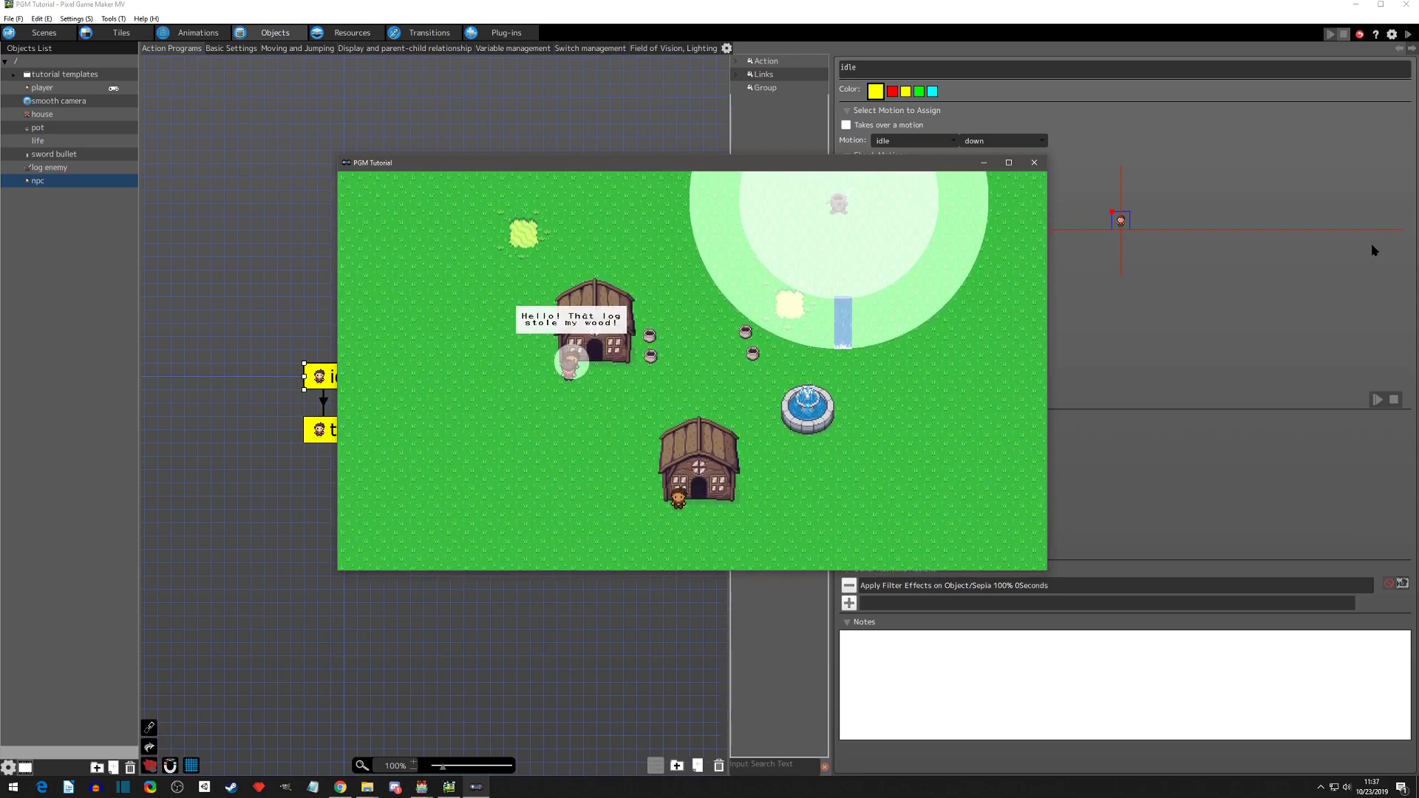